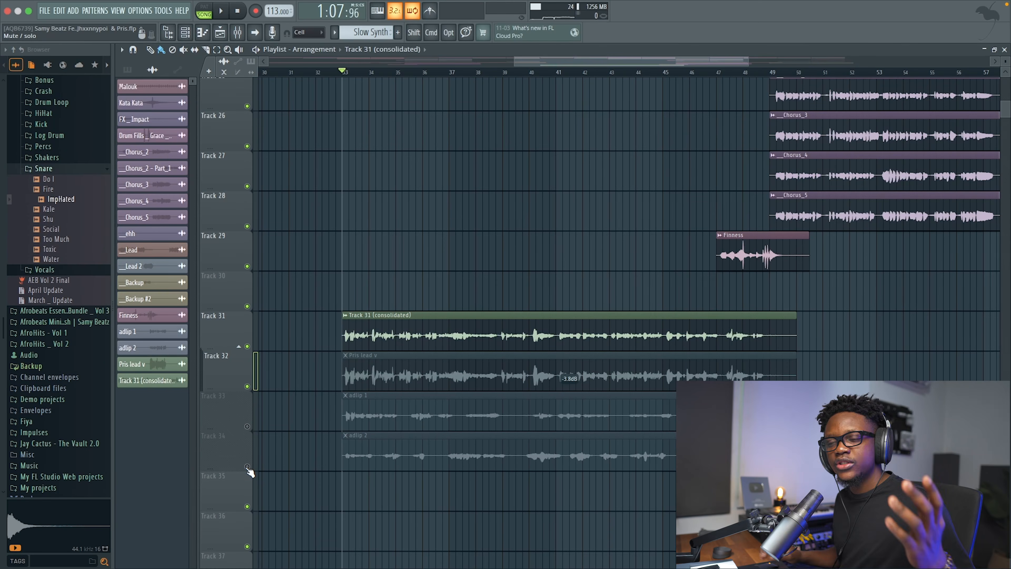
Step: Open the Track 31 (consolidated) vocal clip in the pitch corrector and audition it there
{"action": "key", "text": "space"}
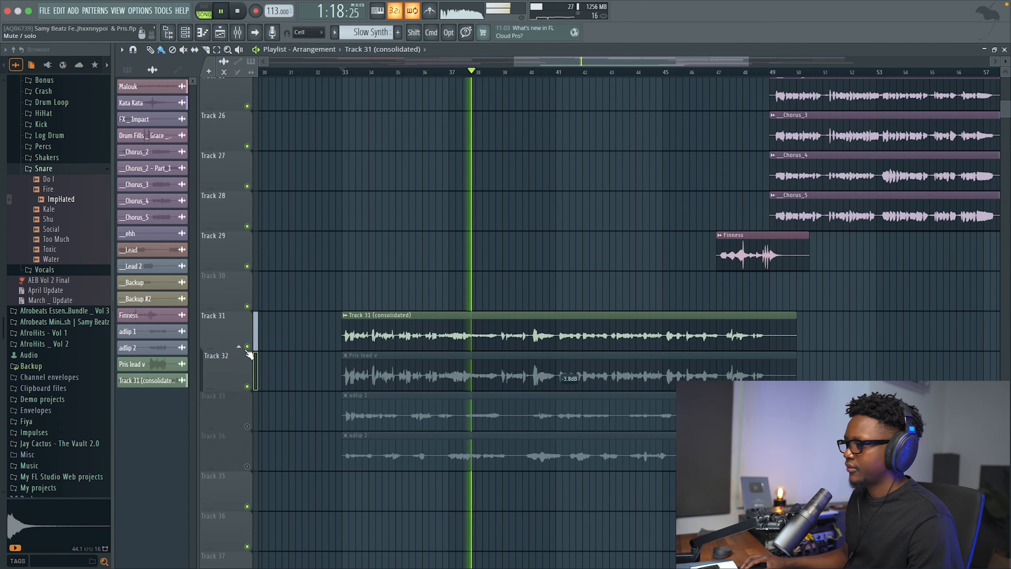
{"action": "key", "text": "space"}
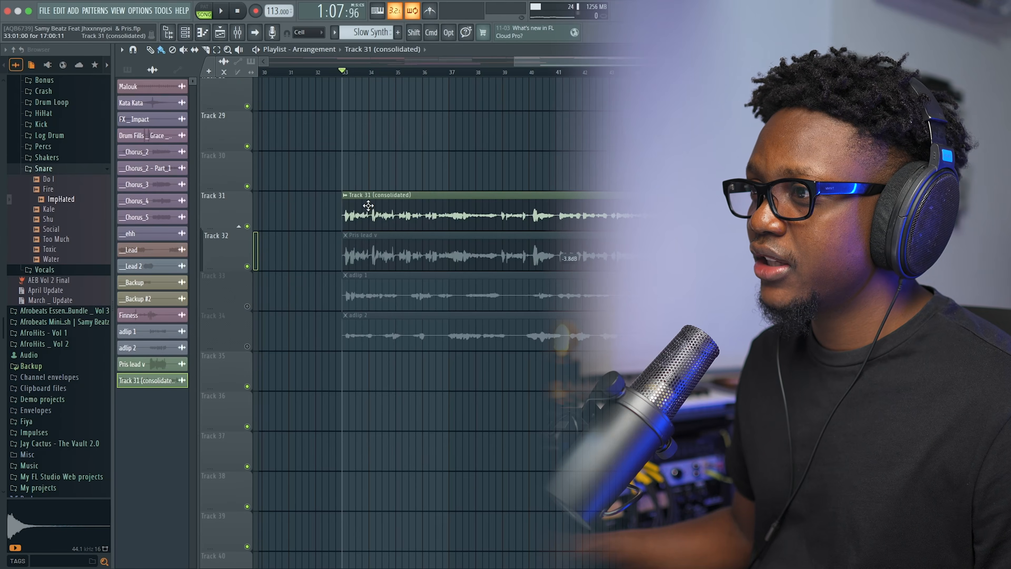
{"action": "double_click", "coordinate": [250, 294]}
{"action": "right_click", "coordinate": [241, 291]}
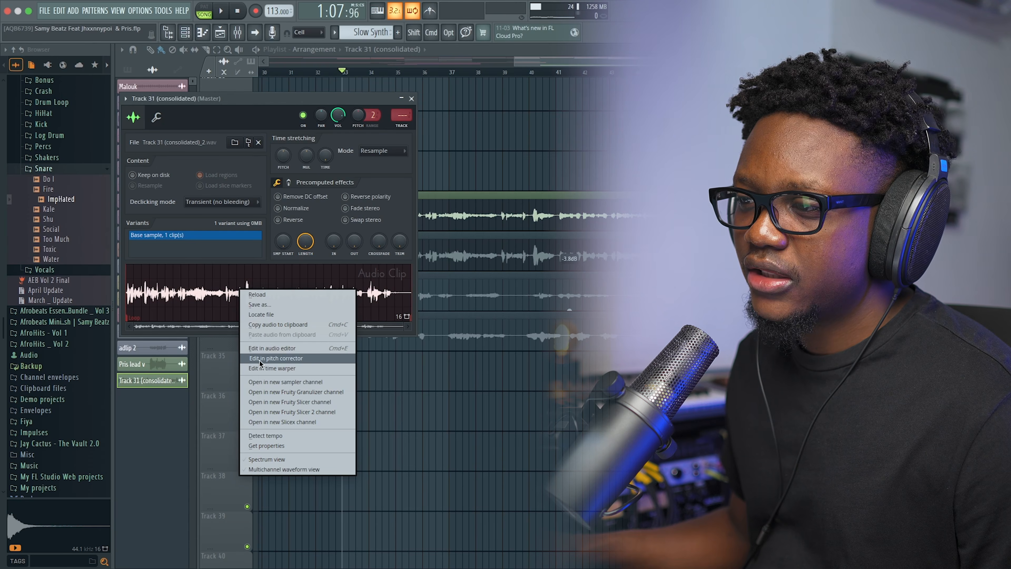
{"action": "left_click", "coordinate": [290, 360]}
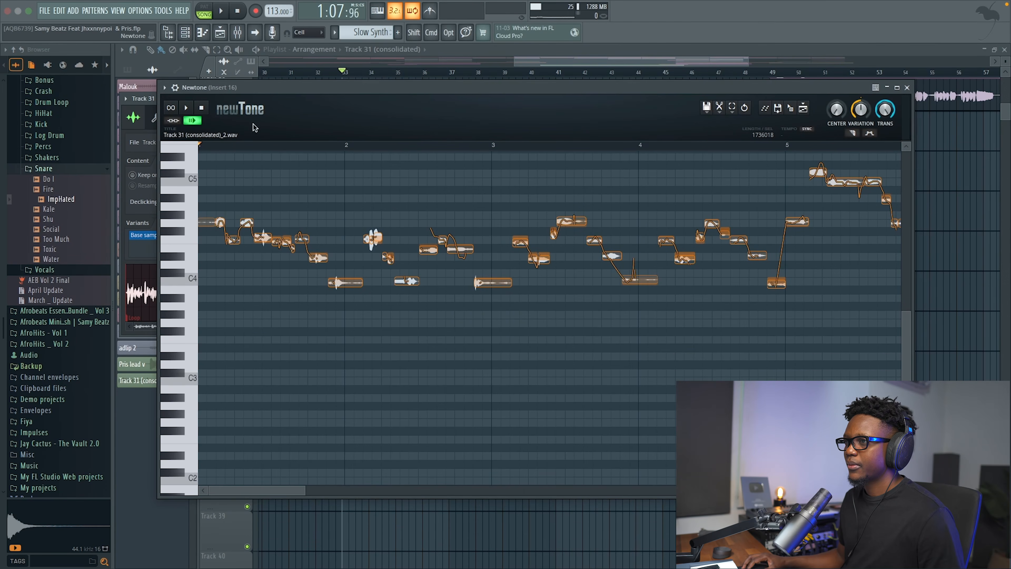
{"action": "left_click", "coordinate": [187, 107]}
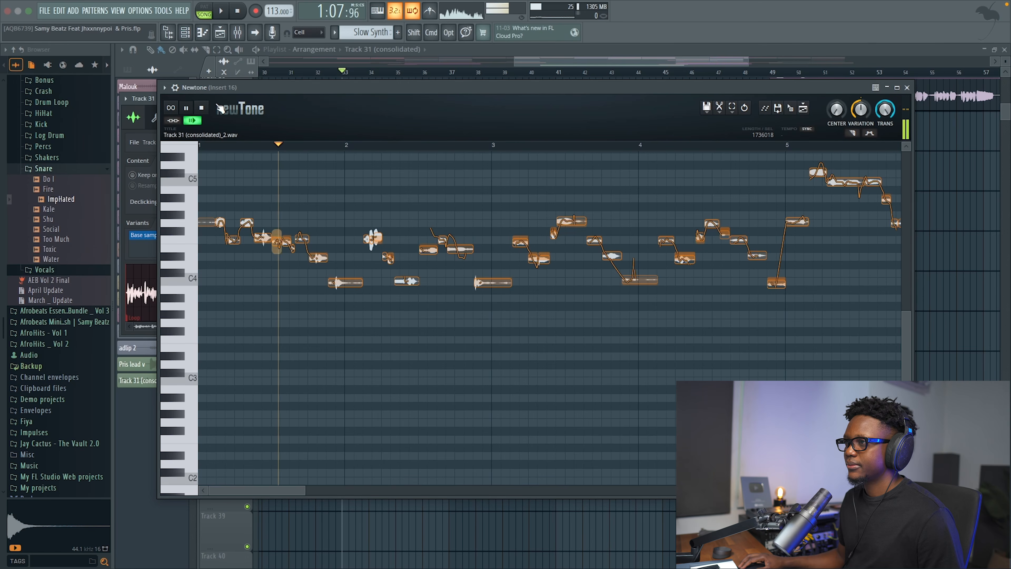
Step: Close the audio clip's settings window and mute Track 31 in the playlist, keeping Newtone open
{"action": "left_click_drag", "start_coordinate": [346, 90], "coordinate": [360, 220]}
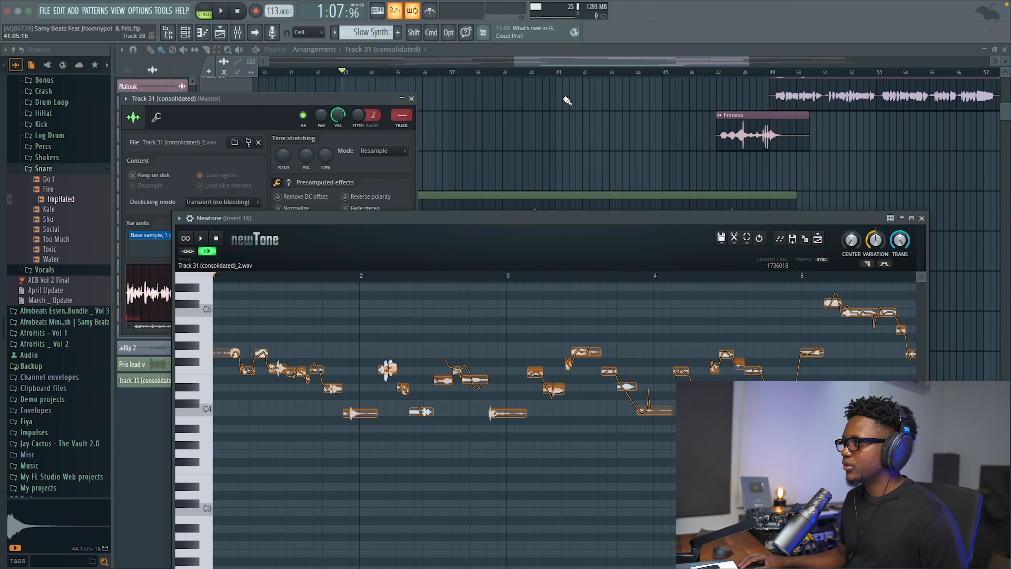
{"action": "left_click", "coordinate": [412, 99]}
{"action": "left_click_drag", "start_coordinate": [466, 219], "coordinate": [506, 380]}
{"action": "left_click", "coordinate": [247, 226]}
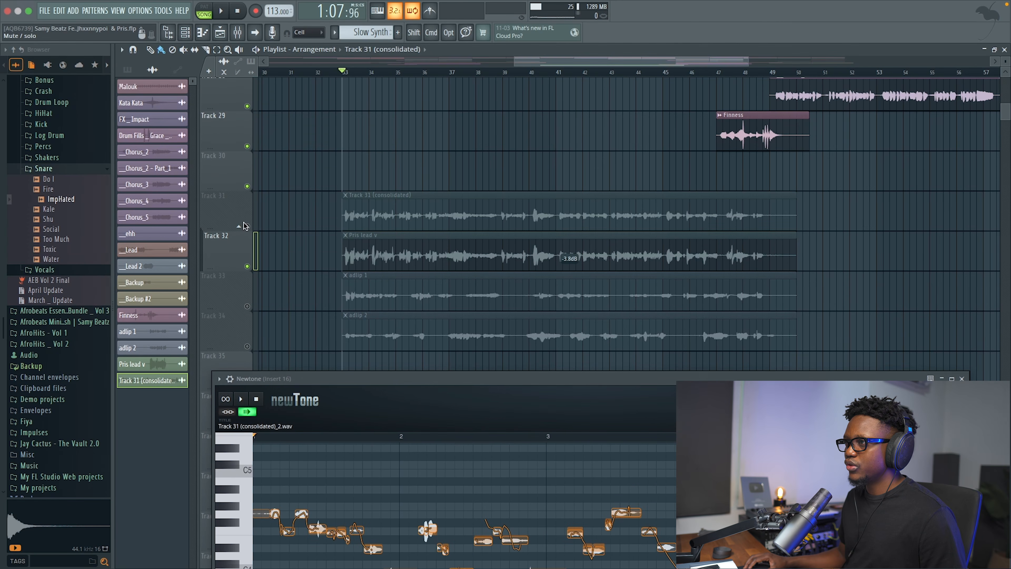
Step: Select bars 33 to 49 in the playlist and slave Newtone's playback to the host
{"action": "left_click_drag", "start_coordinate": [346, 75], "coordinate": [771, 124]}
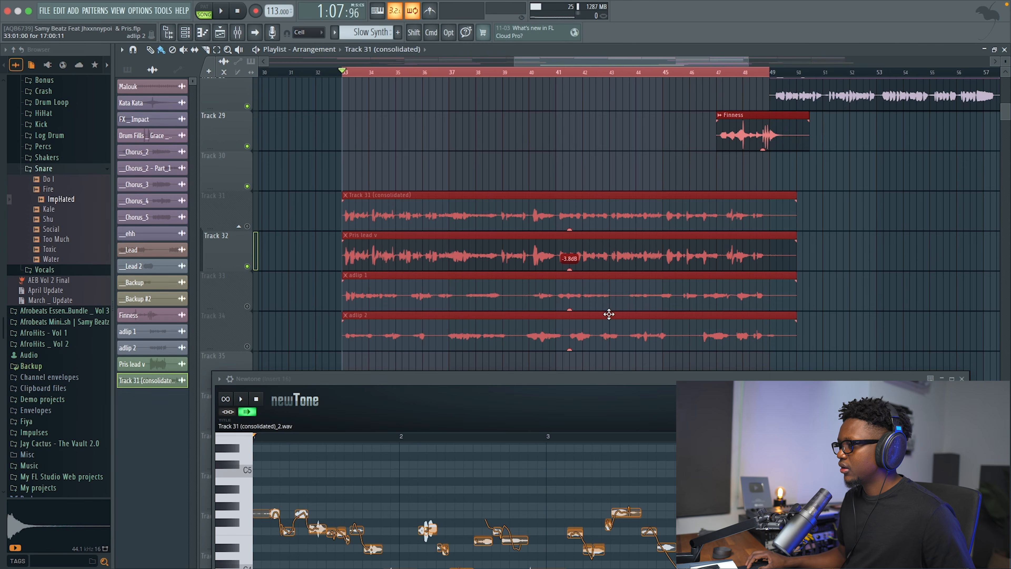
{"action": "left_click_drag", "start_coordinate": [596, 378], "coordinate": [619, 141]}
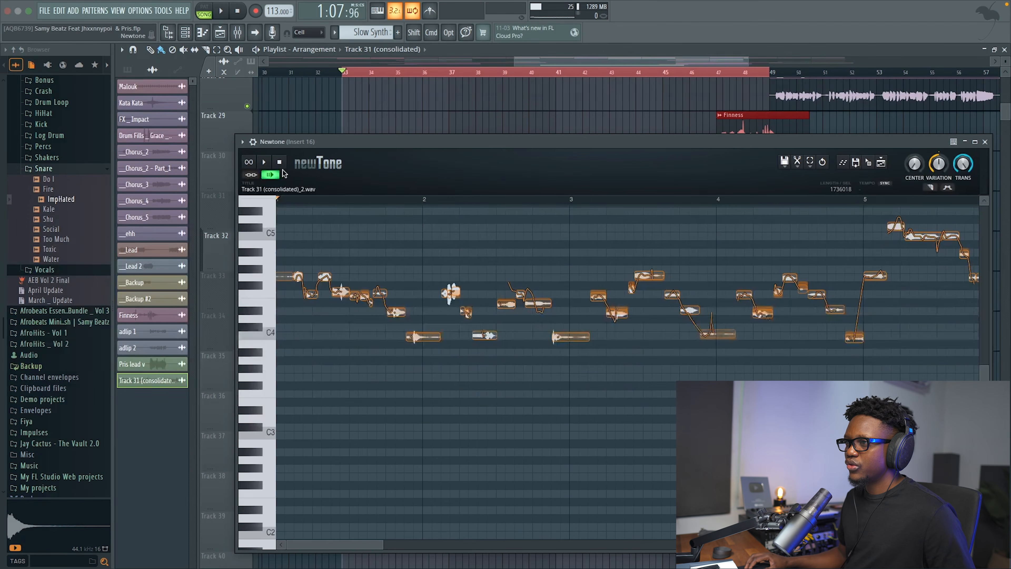
{"action": "left_click", "coordinate": [253, 176]}
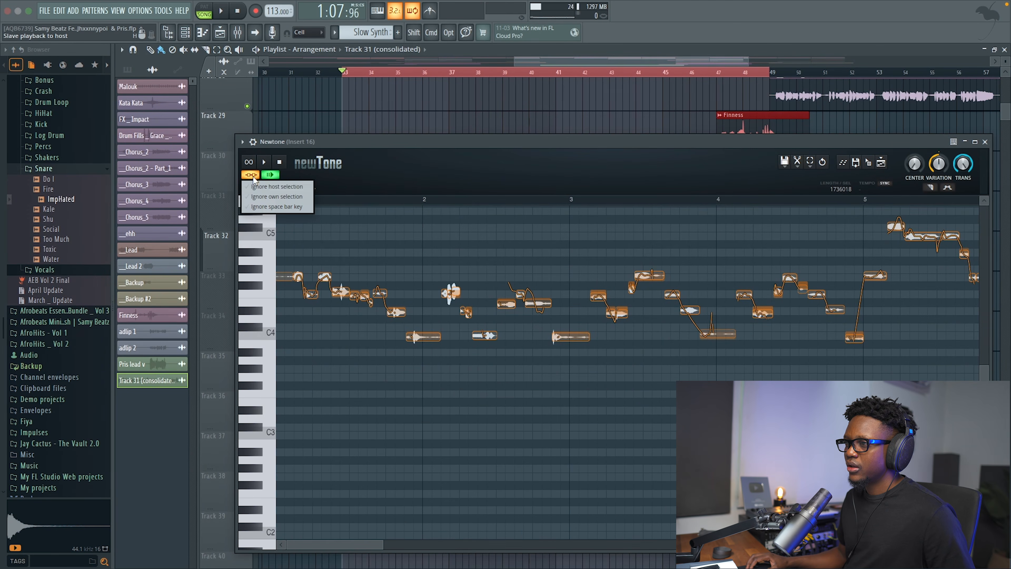
{"action": "left_click", "coordinate": [277, 187]}
Step: Play the selected section and listen to the uncorrected vocal in sync with the song
{"action": "key", "text": "space"}
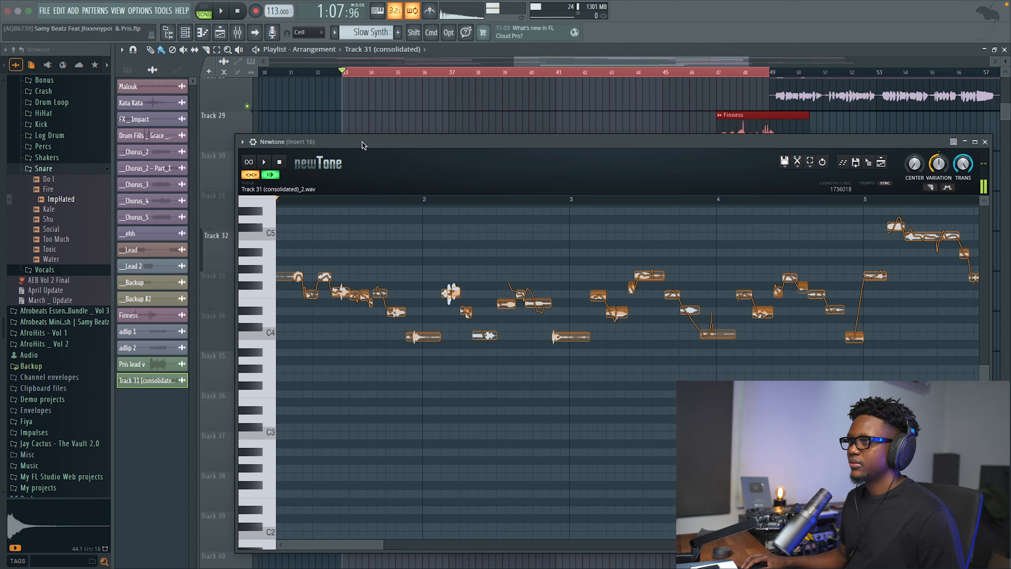
{"action": "left_click", "coordinate": [222, 12]}
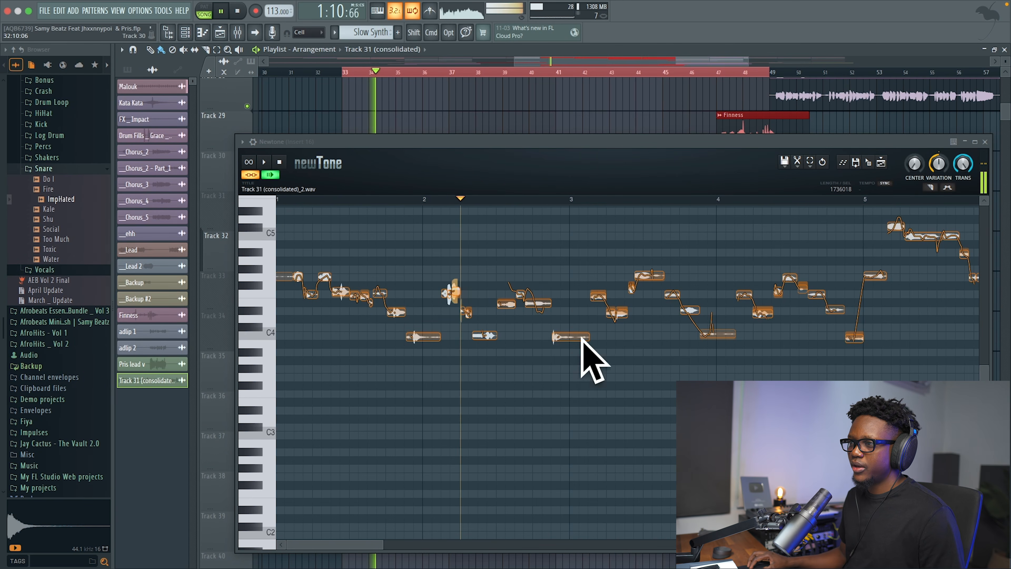
{"action": "left_click_drag", "start_coordinate": [511, 140], "coordinate": [458, 89]}
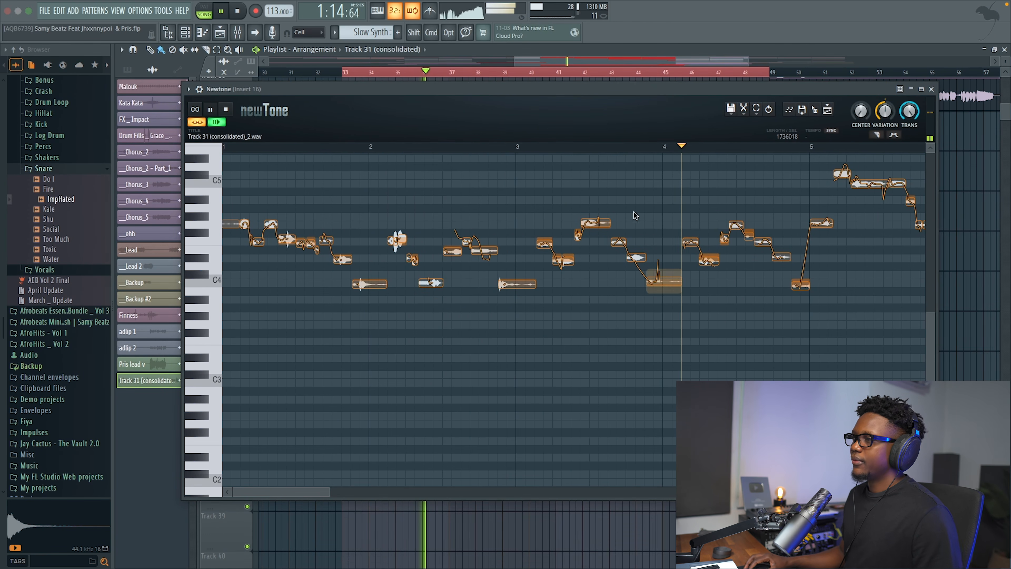
{"action": "key", "text": "space"}
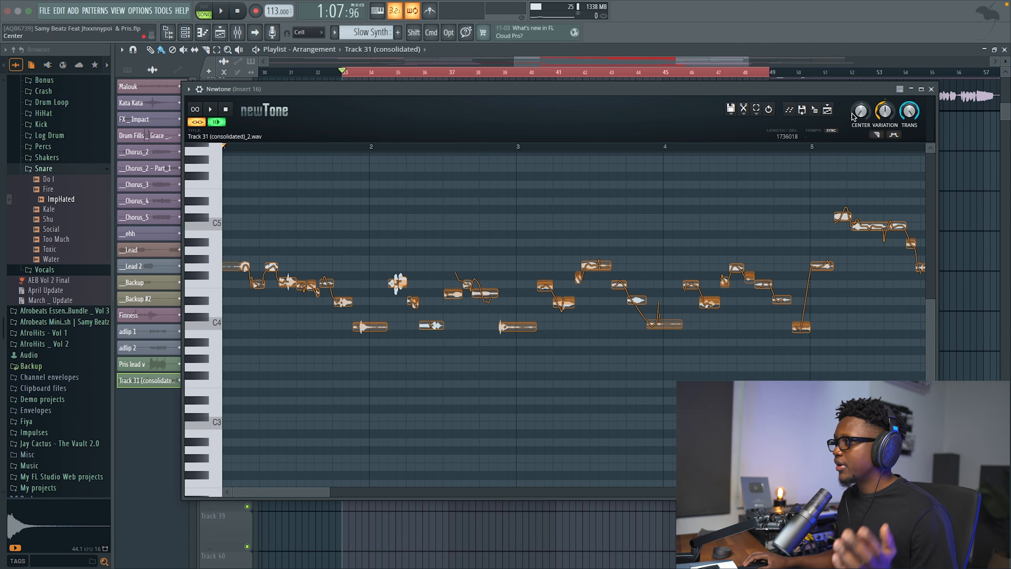
Step: Raise Newtone's Center control to its maximum and play back the pitch-centred vocal
{"action": "left_click_drag", "start_coordinate": [860, 112], "coordinate": [860, 104]}
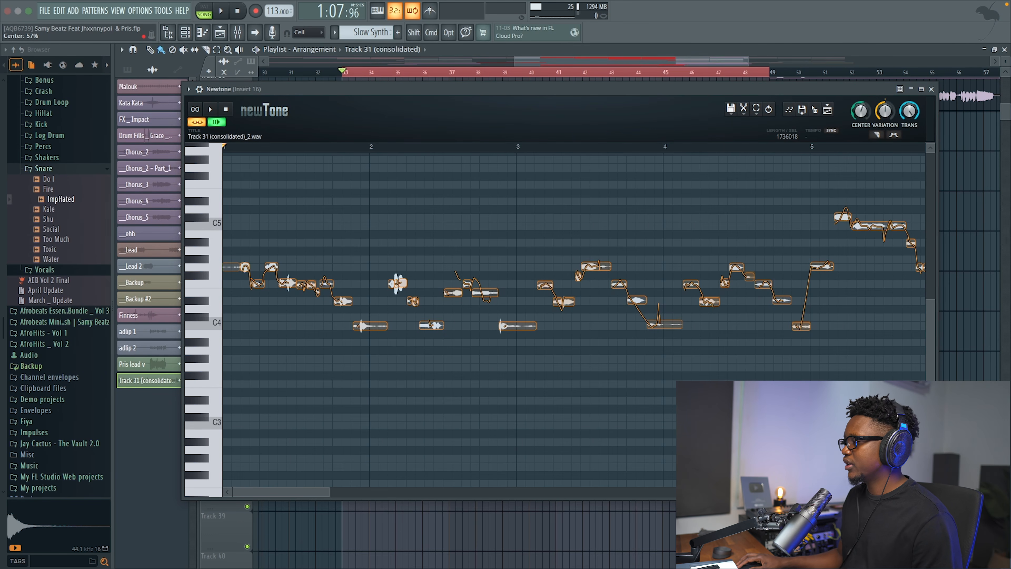
{"action": "left_click_drag", "start_coordinate": [861, 118], "coordinate": [861, 111]}
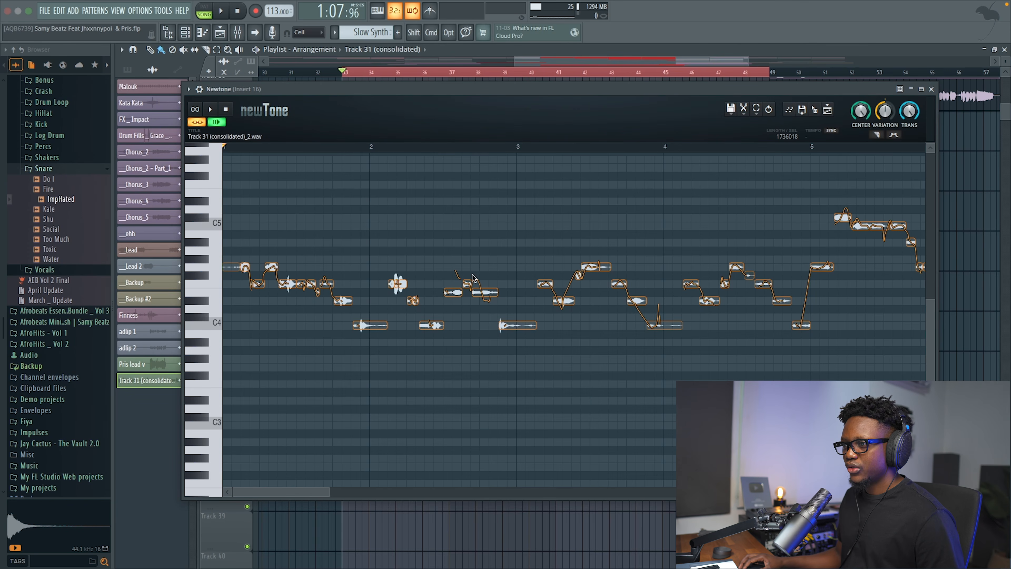
{"action": "key", "text": "space"}
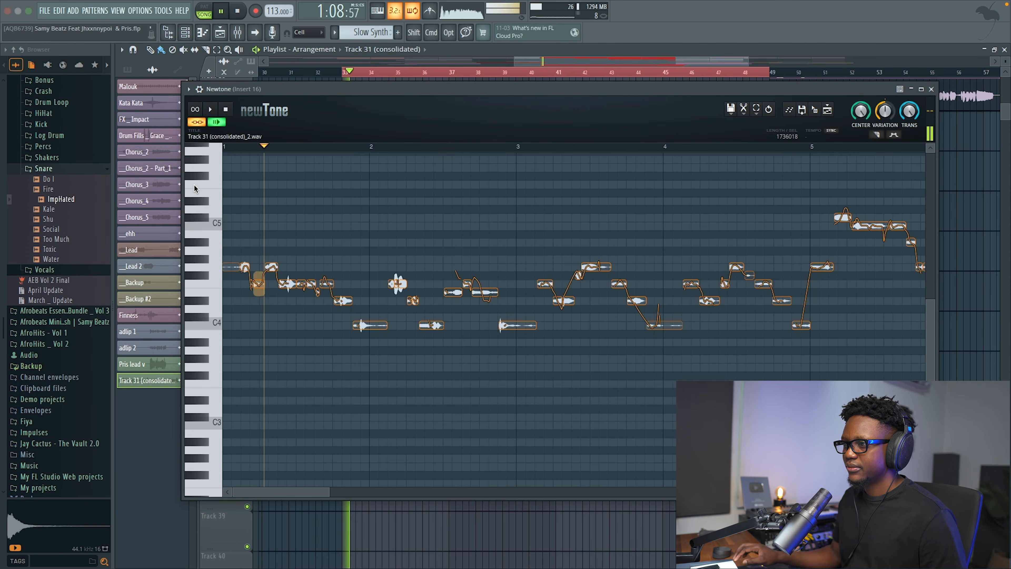
{"action": "scroll", "coordinate": [430, 184], "scroll_direction": "up", "scroll_amount": 1}
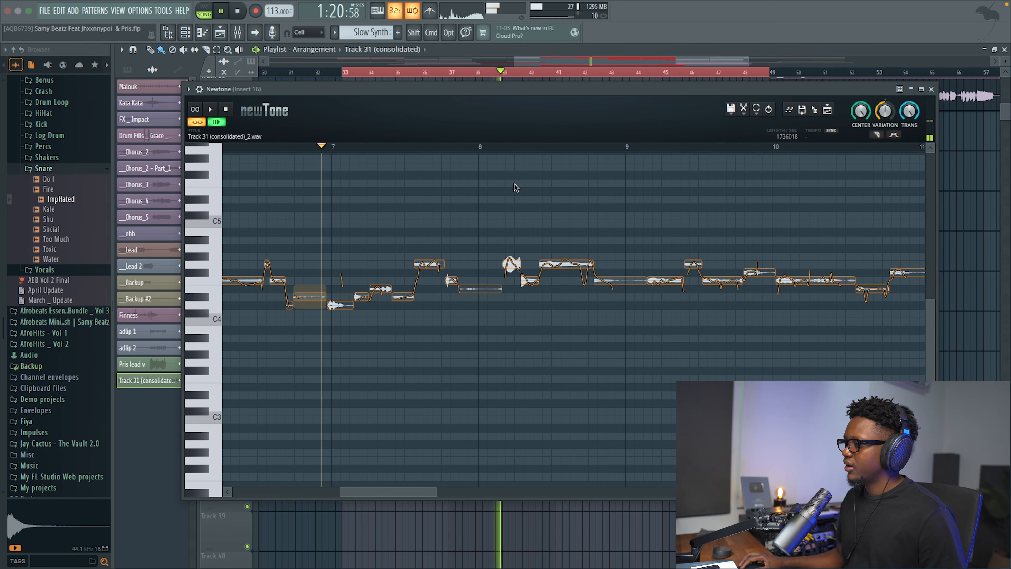
{"action": "left_click", "coordinate": [224, 112]}
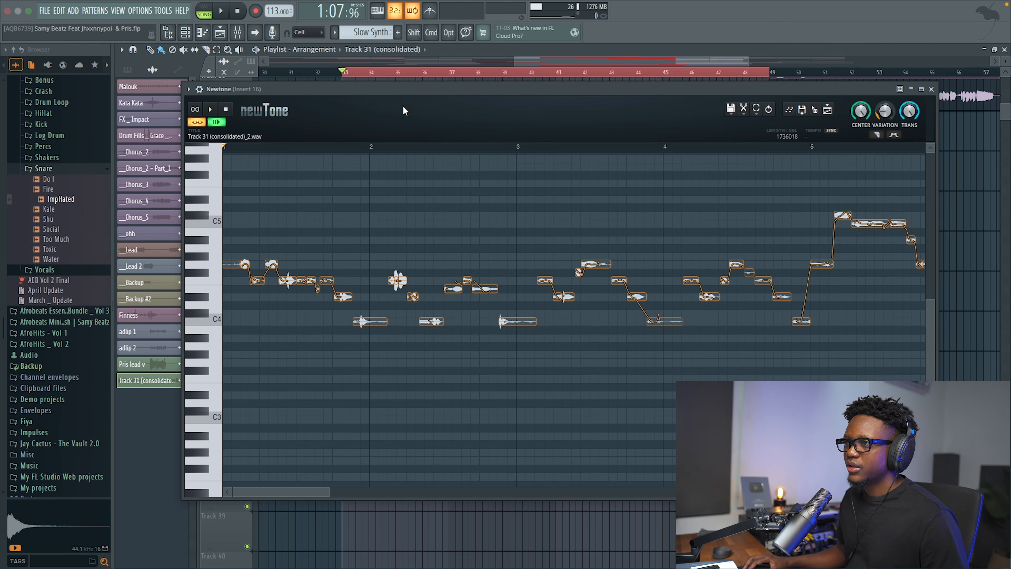
Step: Audition the vocal in Newtone and set the Variation control to 52%
{"action": "left_click", "coordinate": [209, 112]}
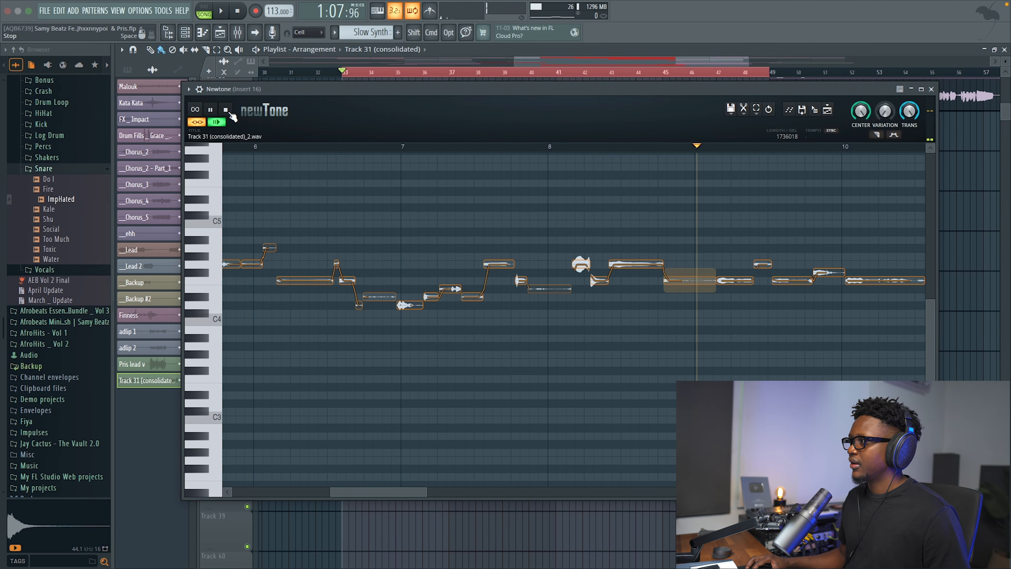
{"action": "left_click", "coordinate": [225, 109]}
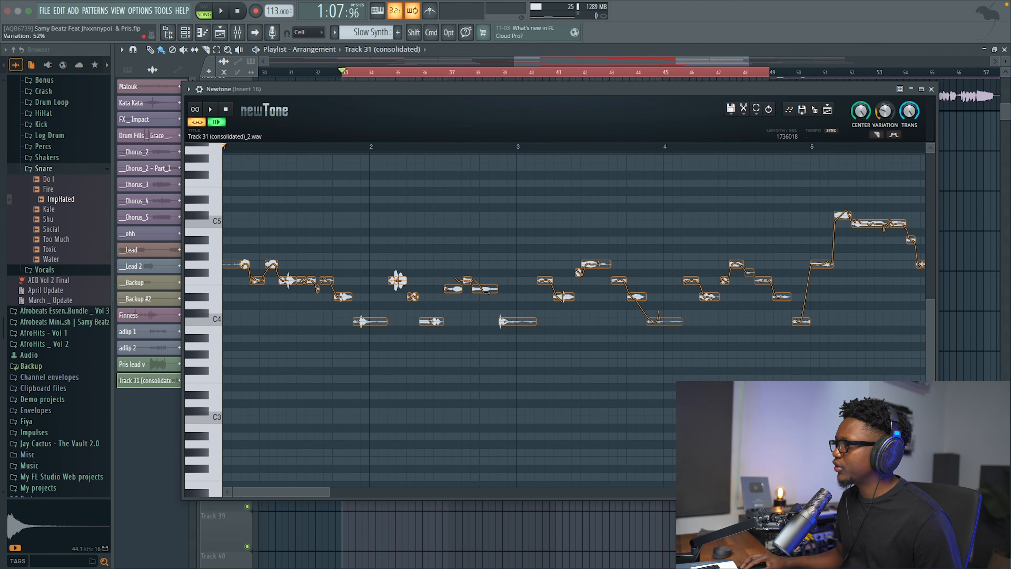
{"action": "scroll", "coordinate": [415, 191], "scroll_direction": "up", "scroll_amount": 1}
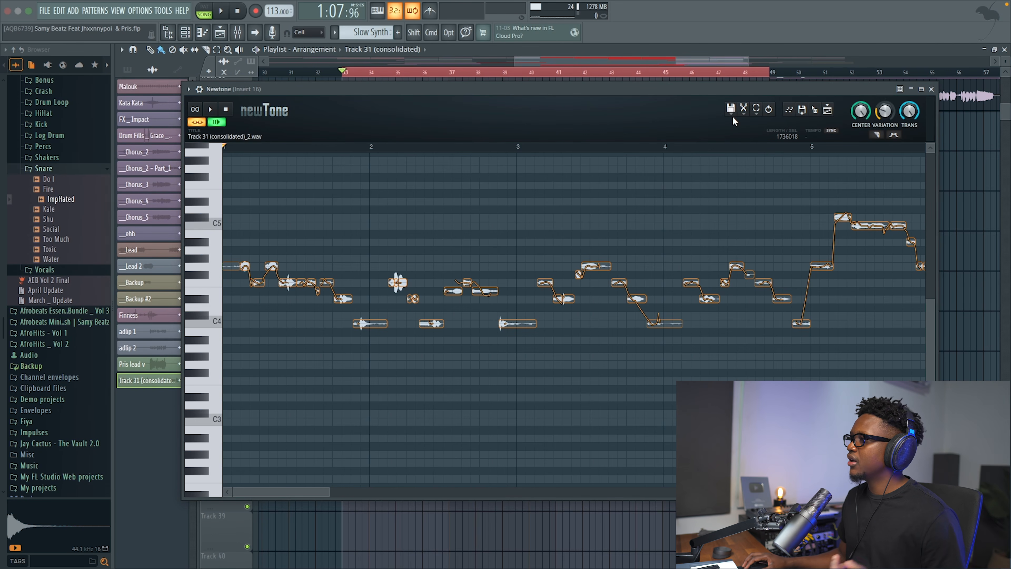
Step: Choose the song's scale for the vocal in Newtone's edit options
{"action": "left_click", "coordinate": [743, 109]}
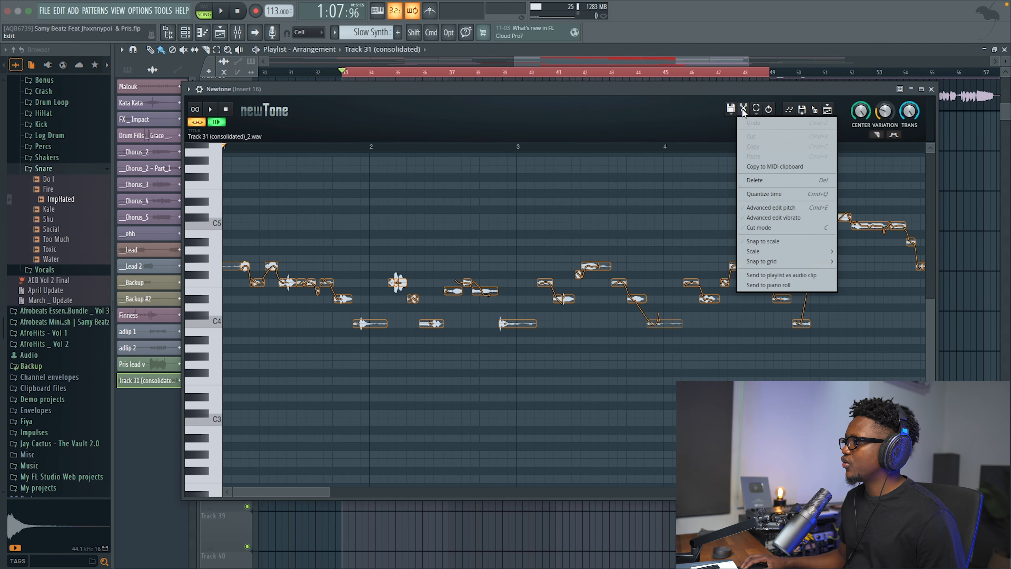
{"action": "mouse_move", "coordinate": [761, 252]}
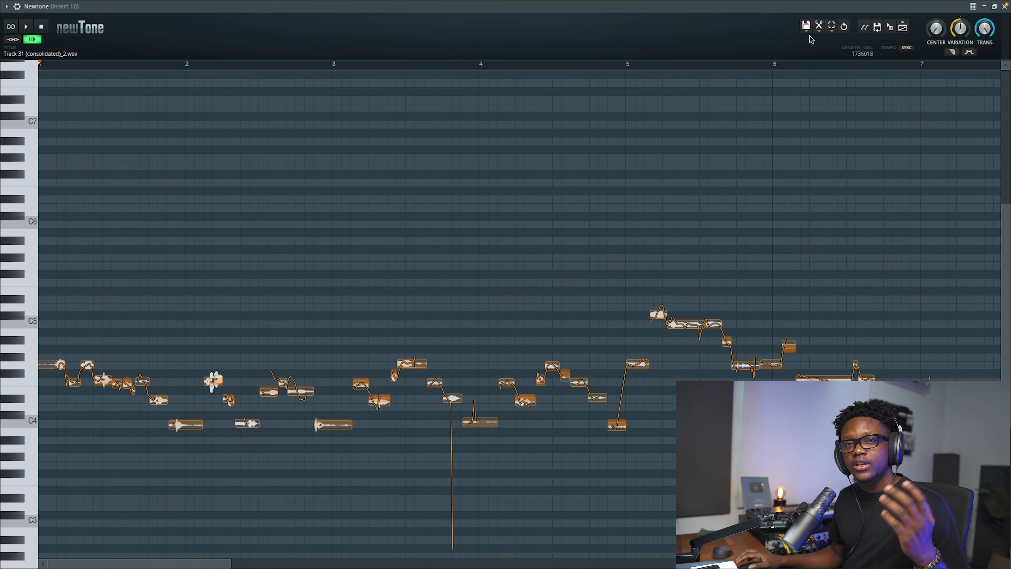
{"action": "left_click", "coordinate": [825, 32]}
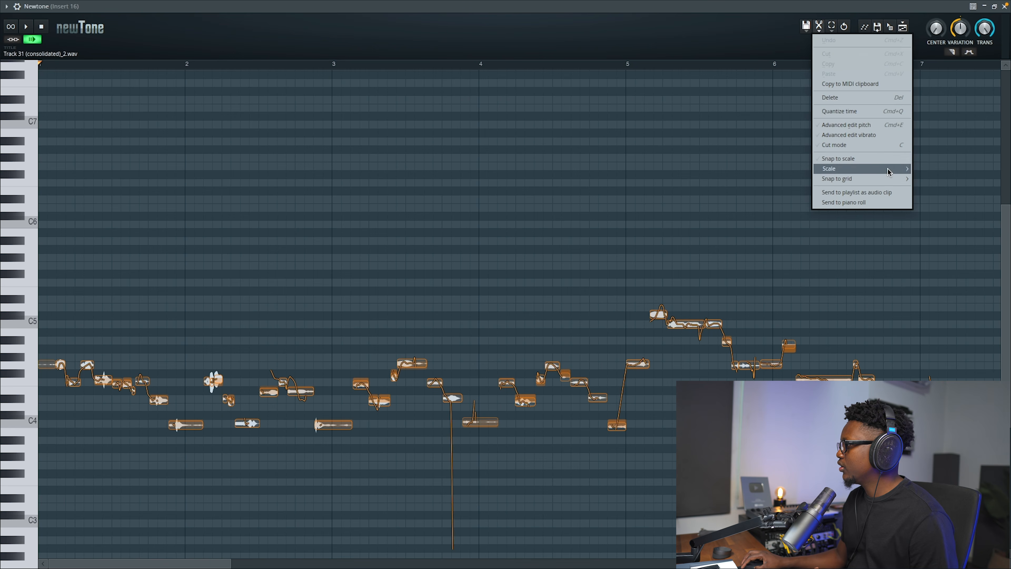
{"action": "mouse_move", "coordinate": [860, 168]}
{"action": "left_click", "coordinate": [960, 248]}
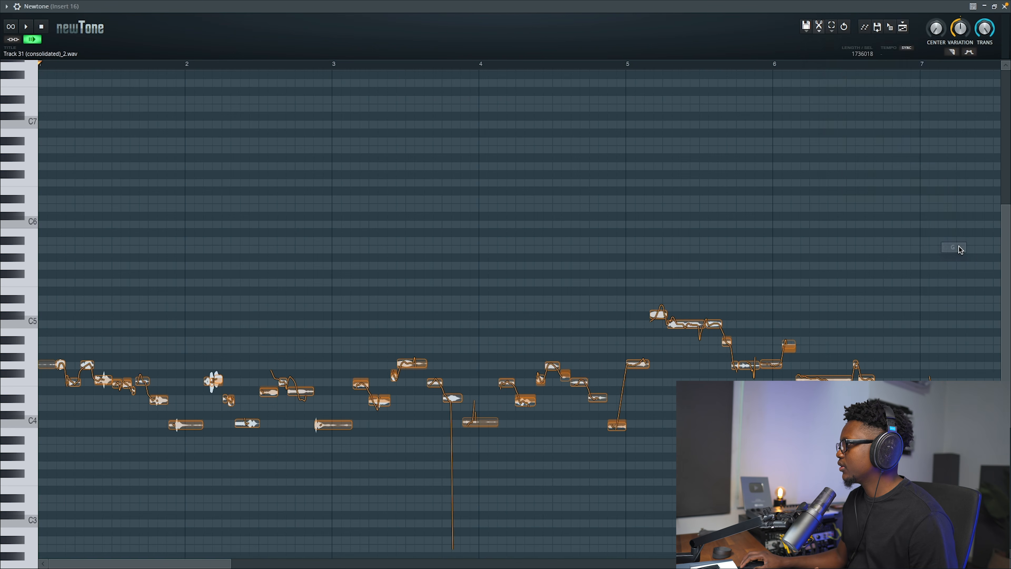
Step: Set Center to its maximum and Variation to its minimum, and play the start of the vocal
{"action": "left_click_drag", "start_coordinate": [936, 31], "coordinate": [960, 45]}
{"action": "key", "text": "space"}
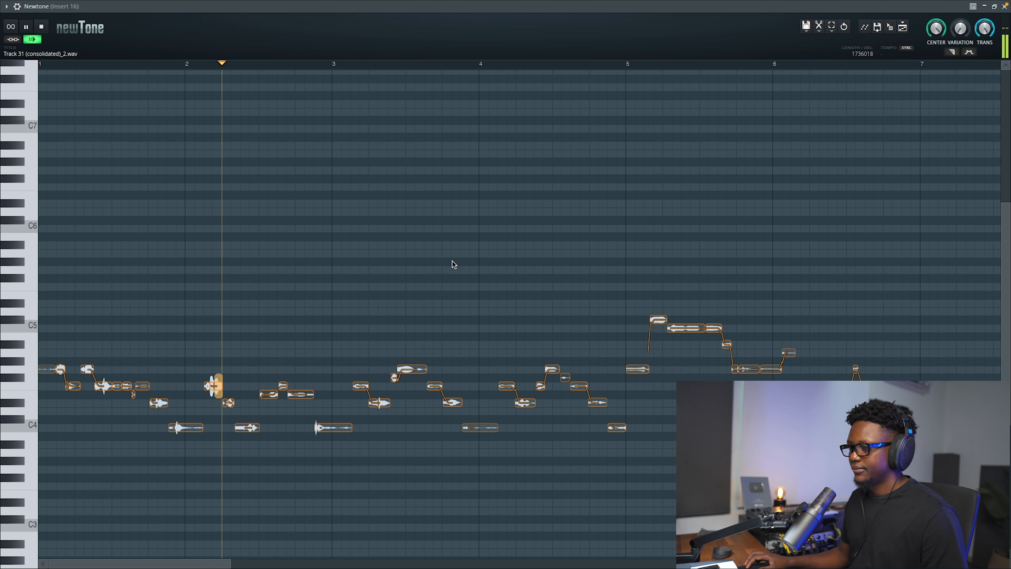
{"action": "key", "text": "space"}
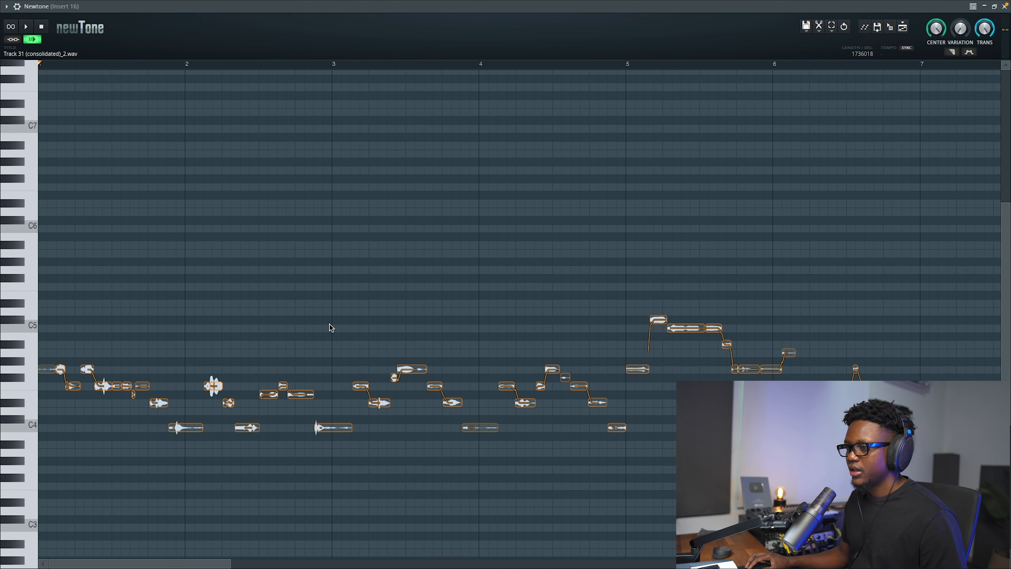
Step: Play from bar 2 and try lowering the short F4 note in the middle of the phrase to E4
{"action": "left_click", "coordinate": [186, 69]}
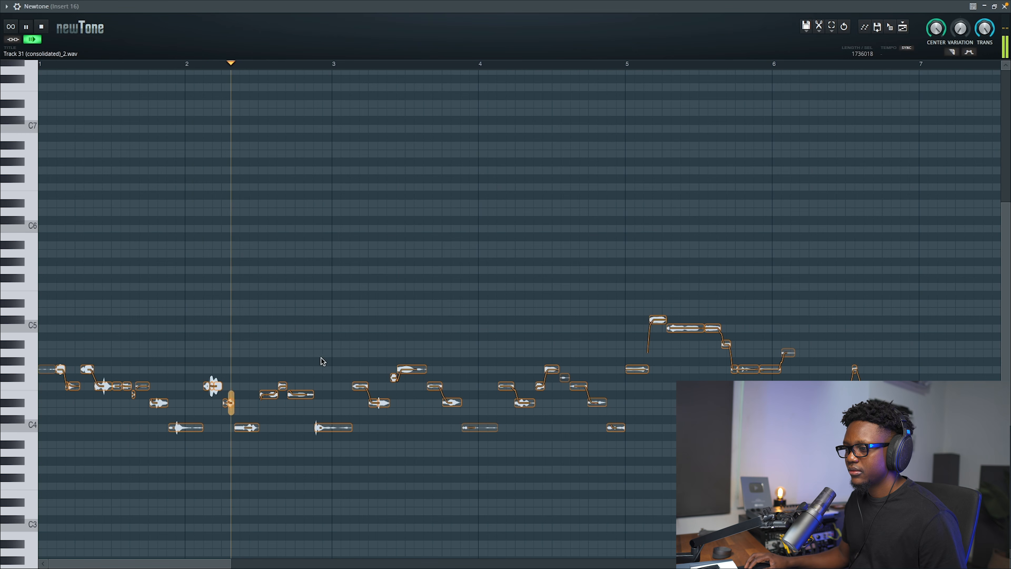
{"action": "key", "text": "space"}
{"action": "mouse_move", "coordinate": [268, 393]}
{"action": "left_mouse_down"}
{"action": "mouse_move", "coordinate": [267, 383]}
{"action": "mouse_move", "coordinate": [266, 393]}
{"action": "left_mouse_up"}
{"action": "left_click", "coordinate": [281, 389]}
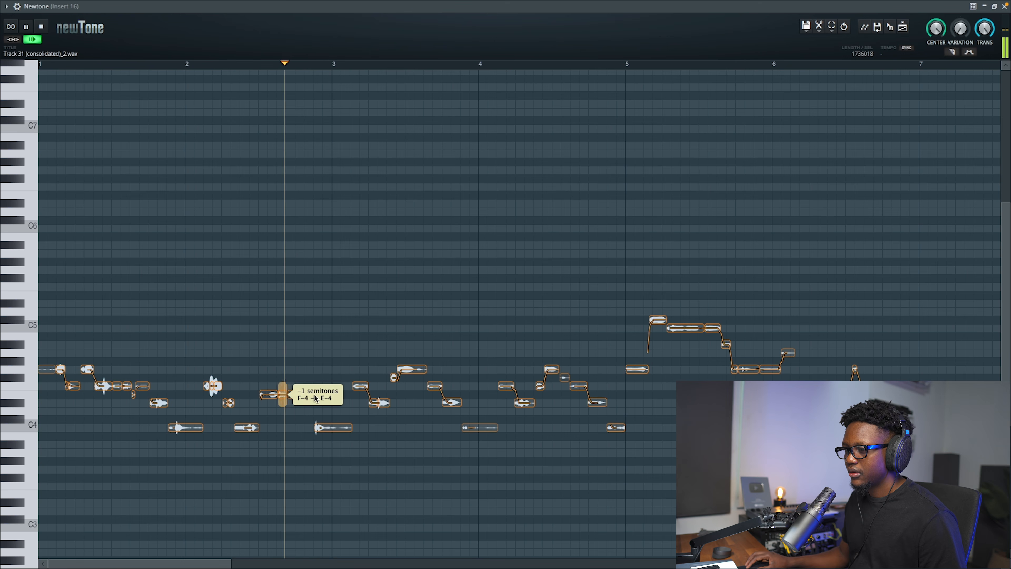
{"action": "key", "text": "space"}
Step: Replay from bar 2 and try lowering the first of the three connected E4 notes to D#4
{"action": "left_click", "coordinate": [186, 65]}
{"action": "key", "text": "space"}
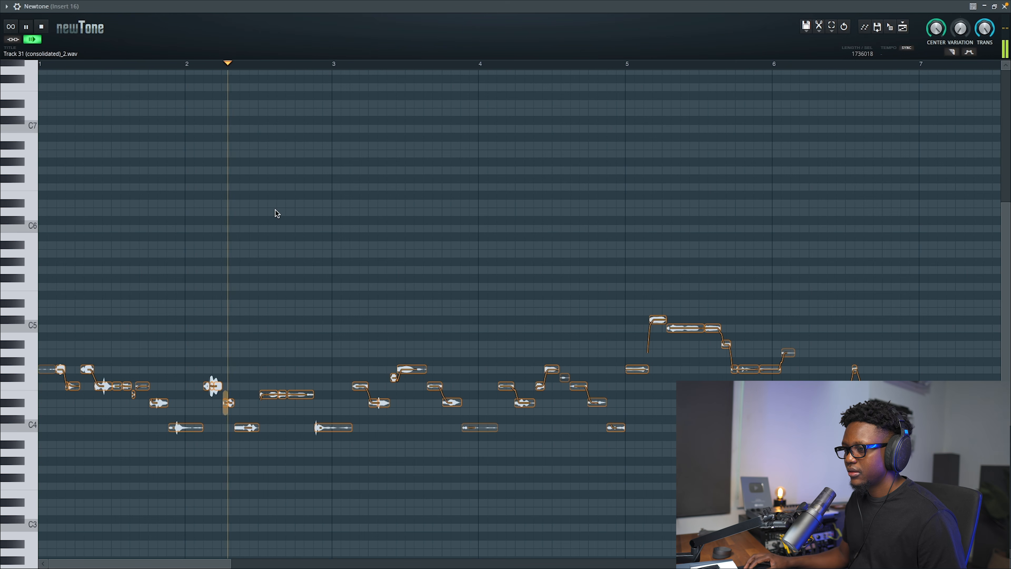
{"action": "key", "text": "space"}
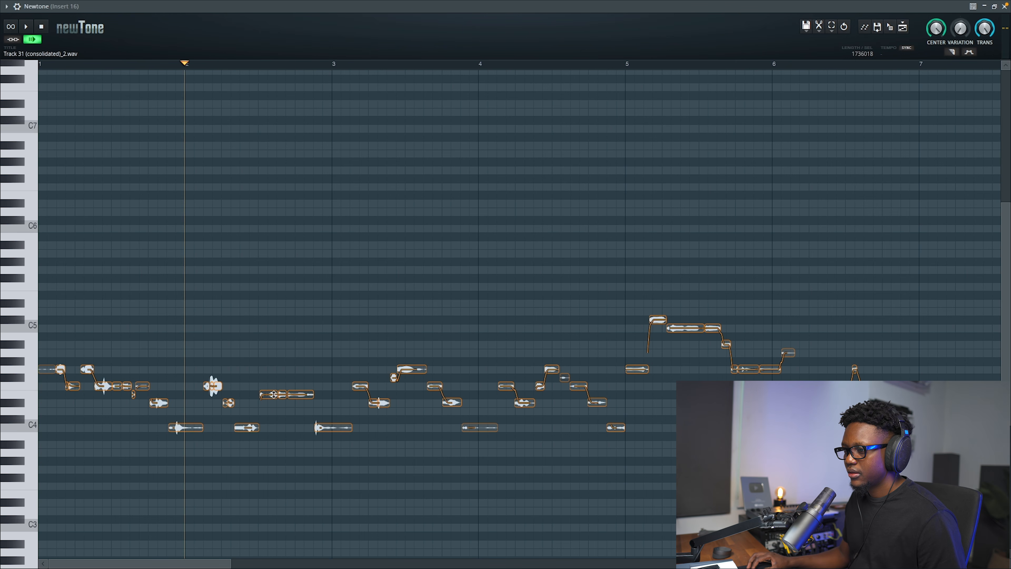
{"action": "left_click_drag", "start_coordinate": [274, 394], "coordinate": [274, 385]}
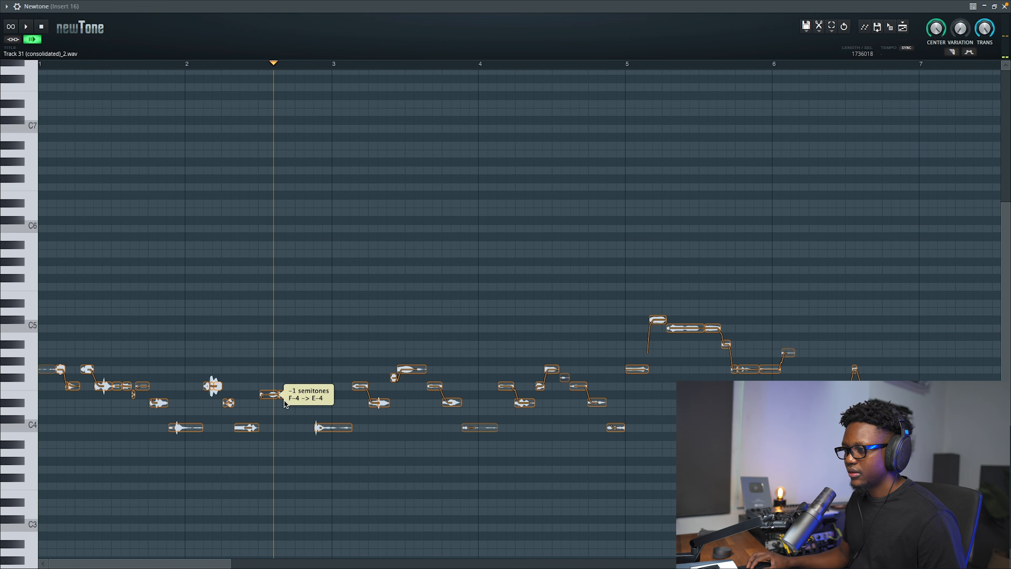
{"action": "left_click_drag", "start_coordinate": [273, 394], "coordinate": [272, 395]}
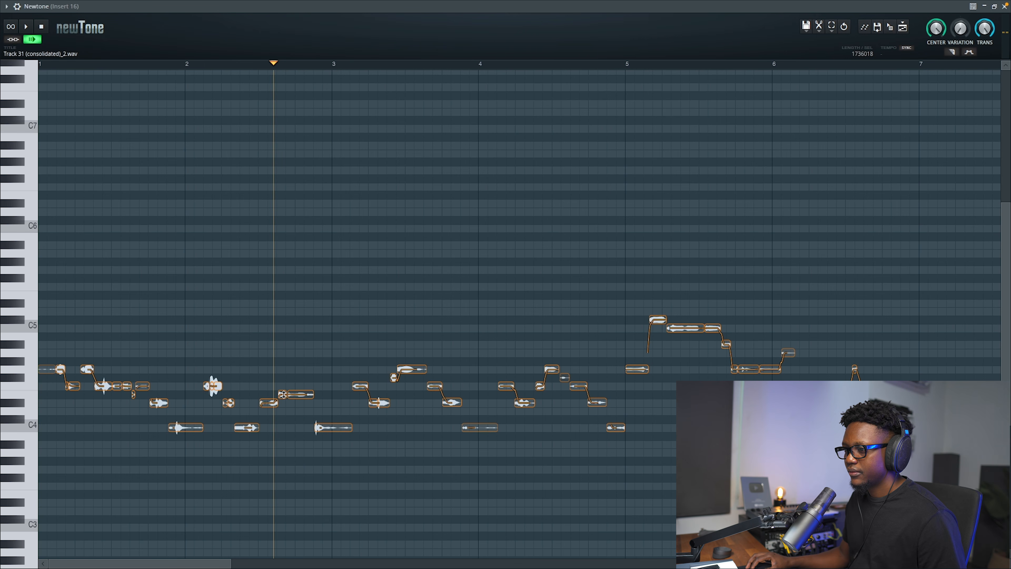
Step: Repitch the three connected notes in bar 2 to F#4, F4 and D#4, replaying the phrase from bar 2
{"action": "left_click_drag", "start_coordinate": [296, 396], "coordinate": [282, 386]}
{"action": "left_click", "coordinate": [186, 65]}
{"action": "key", "text": "space"}
{"action": "left_click_drag", "start_coordinate": [268, 403], "coordinate": [267, 376]}
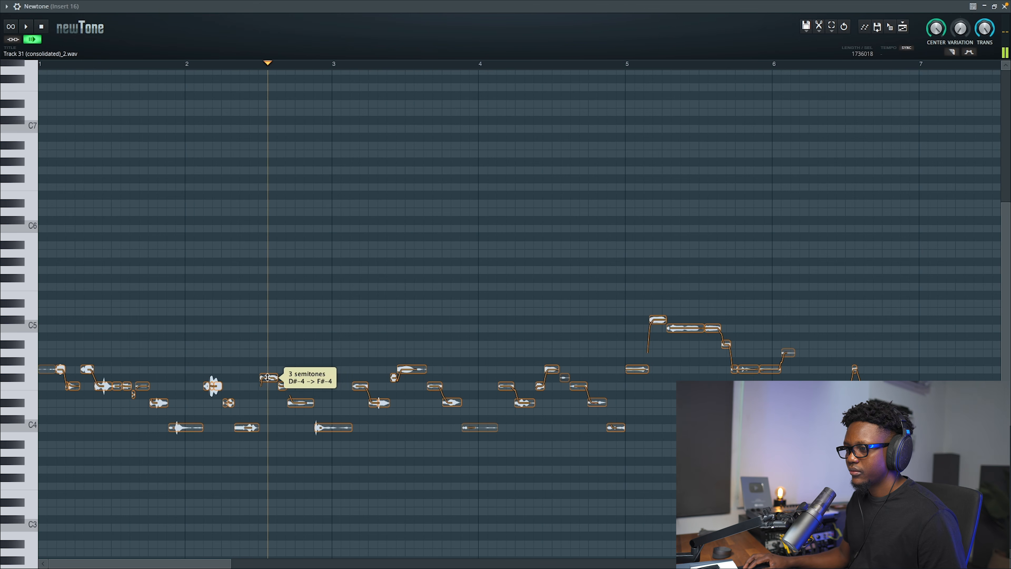
Step: Replay the vocal from bar 2 to check the repitched phrase and the bars after it
{"action": "left_click", "coordinate": [182, 64]}
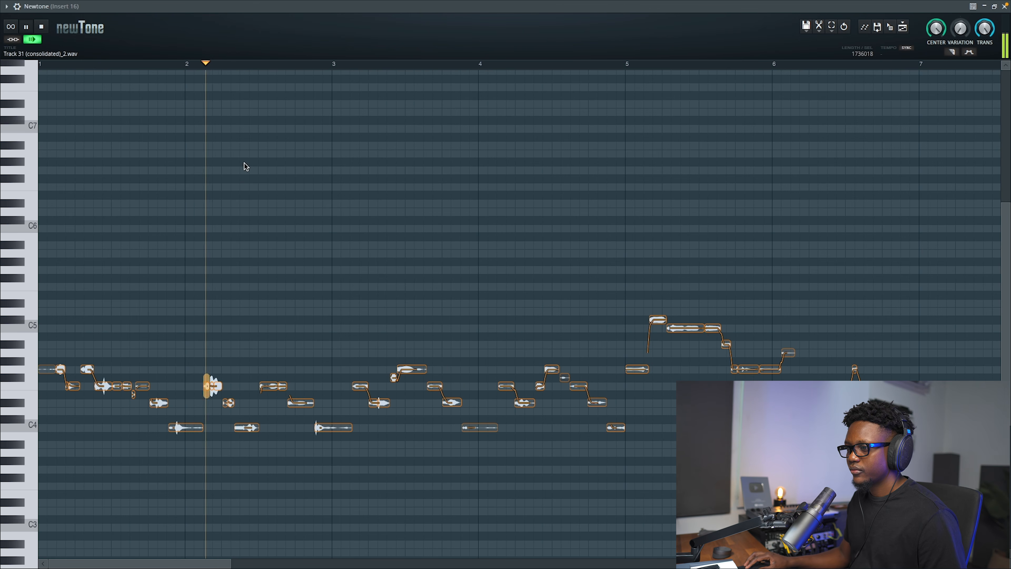
{"action": "key", "text": "space"}
{"action": "key", "text": "space"}
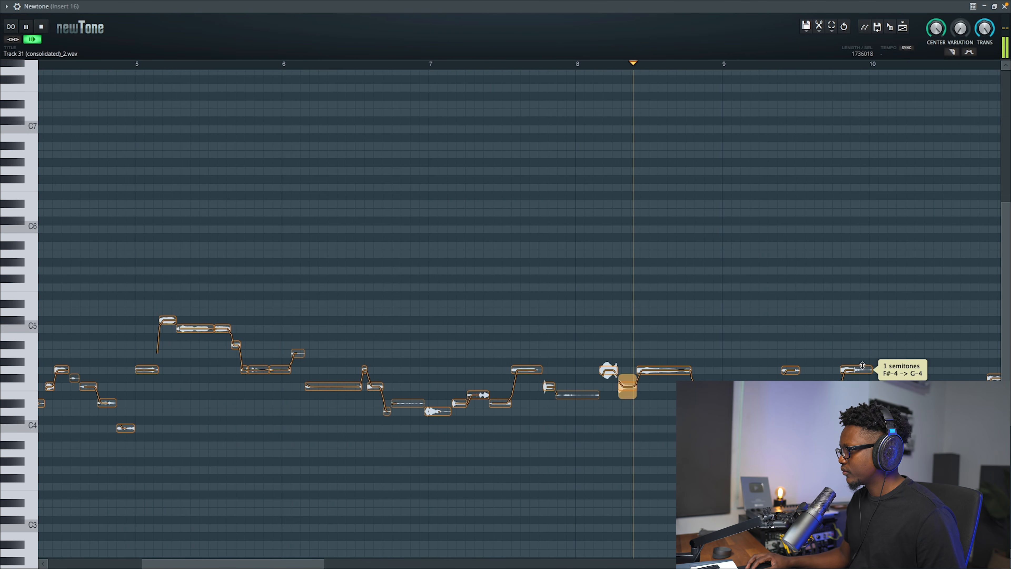
{"action": "key", "text": "space"}
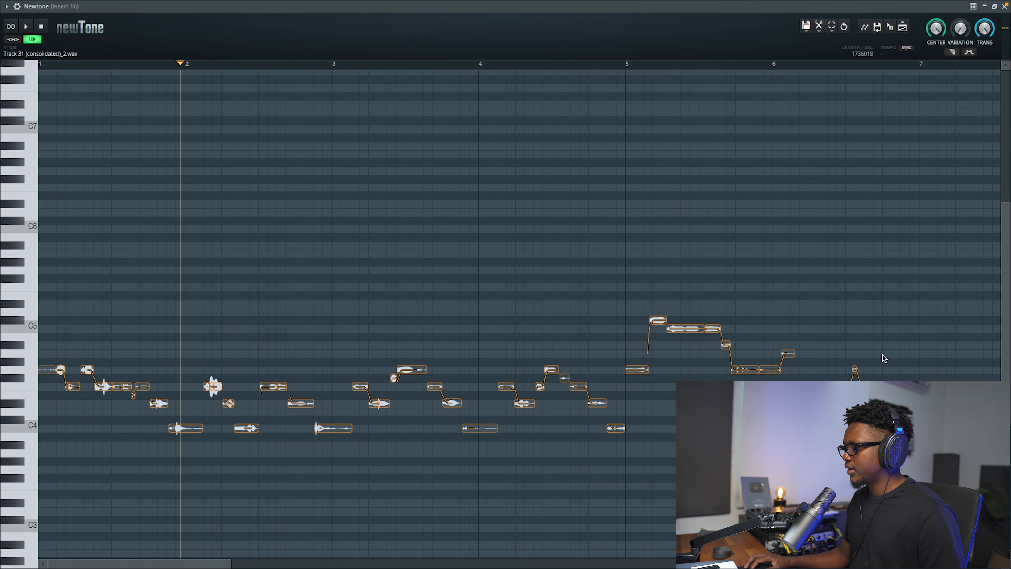
Step: Compare the note just before bar 10 at F#4 and G4, replaying from bar 9, and settle on G4
{"action": "scroll", "coordinate": [882, 355], "scroll_direction": "right", "scroll_amount": 10}
{"action": "scroll", "coordinate": [883, 355], "scroll_direction": "right", "scroll_amount": 2}
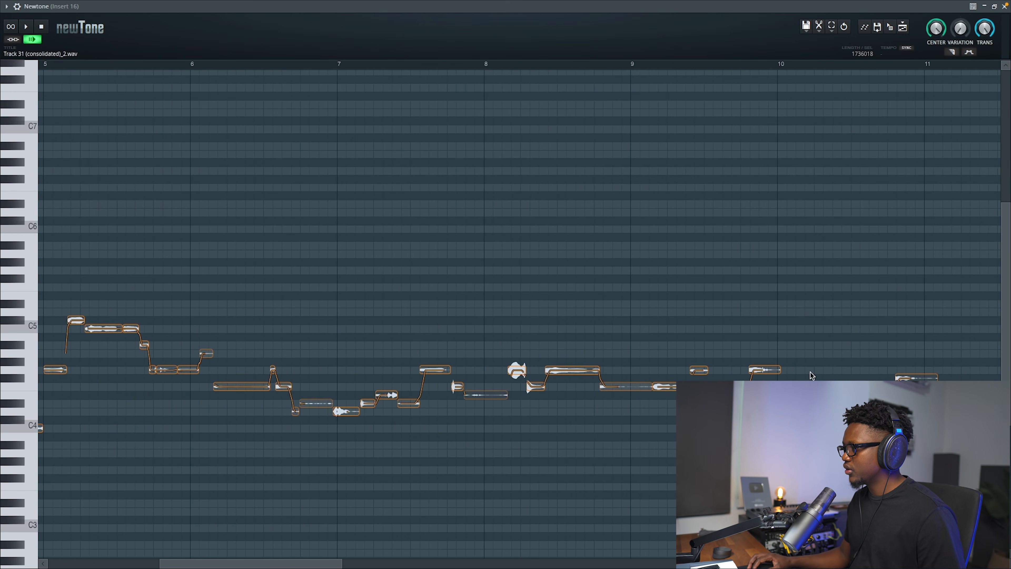
{"action": "left_click_drag", "start_coordinate": [762, 370], "coordinate": [761, 378]}
{"action": "left_click", "coordinate": [643, 59]}
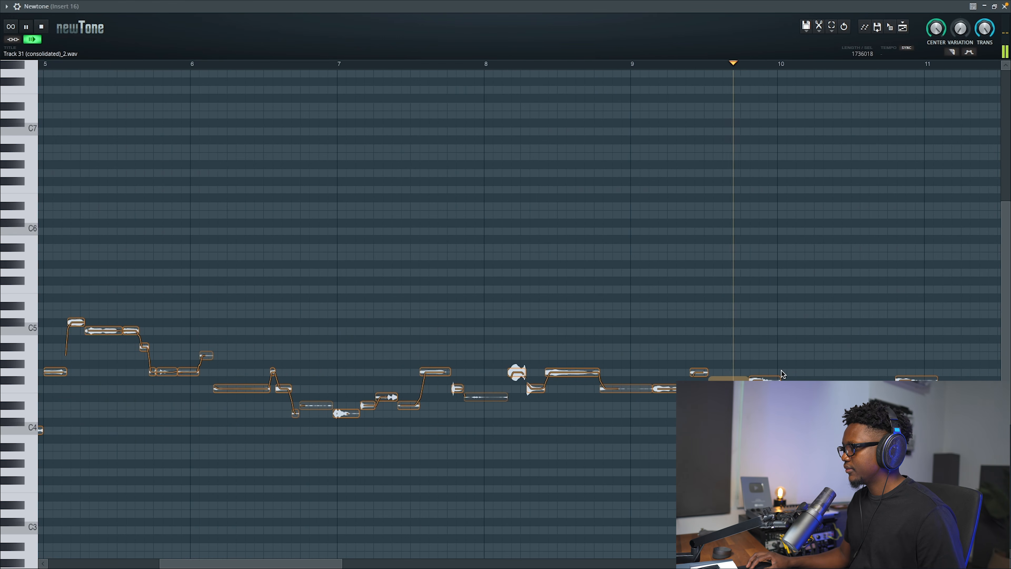
{"action": "left_click_drag", "start_coordinate": [762, 379], "coordinate": [762, 371]}
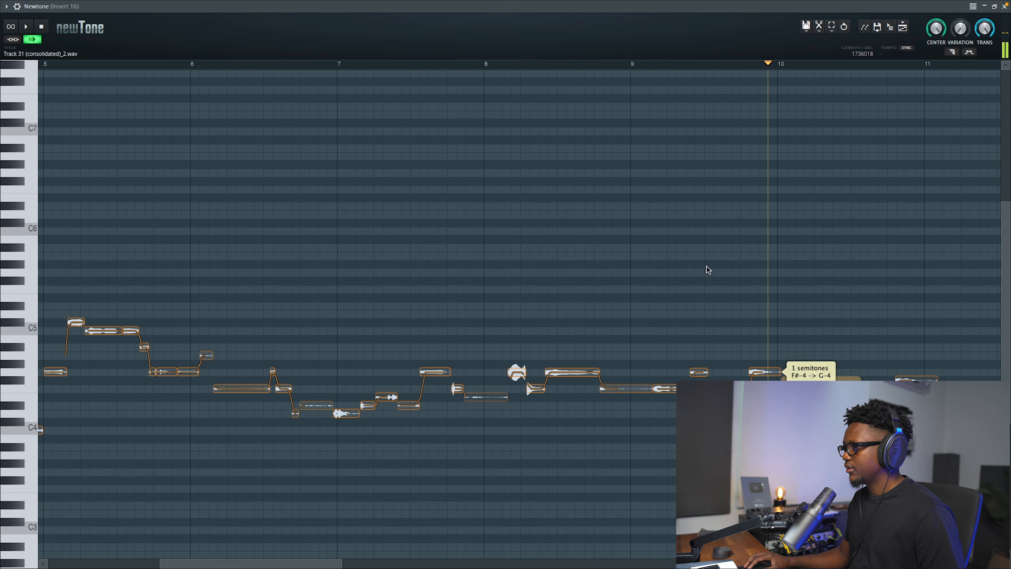
{"action": "left_click", "coordinate": [628, 65]}
Step: Raise the note just before bar 11 from F#4 to G4 and replay from bar 10
{"action": "scroll", "coordinate": [673, 185], "scroll_direction": "right", "scroll_amount": 1}
{"action": "scroll", "coordinate": [674, 187], "scroll_direction": "right", "scroll_amount": 4}
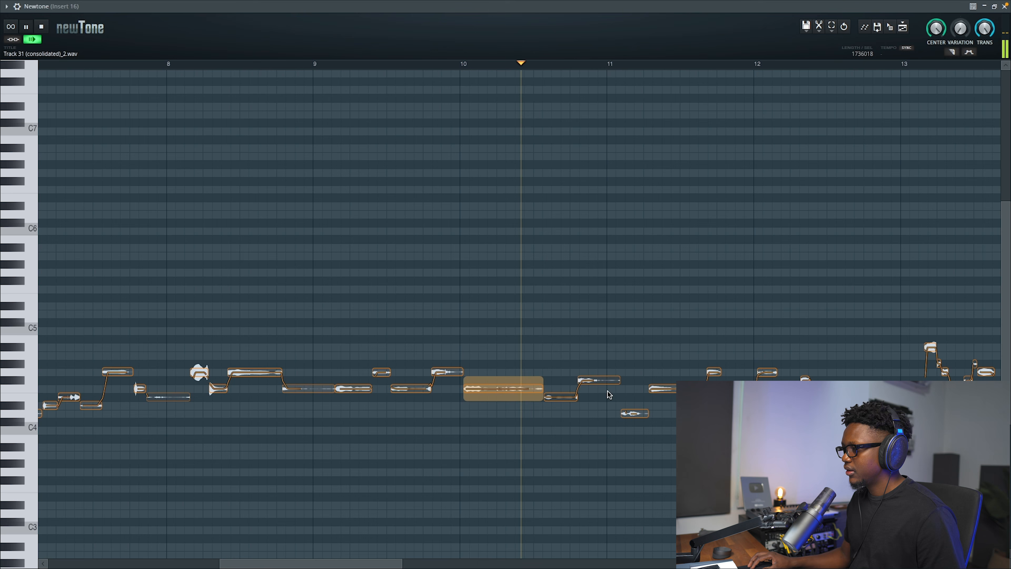
{"action": "left_click_drag", "start_coordinate": [605, 380], "coordinate": [606, 373]}
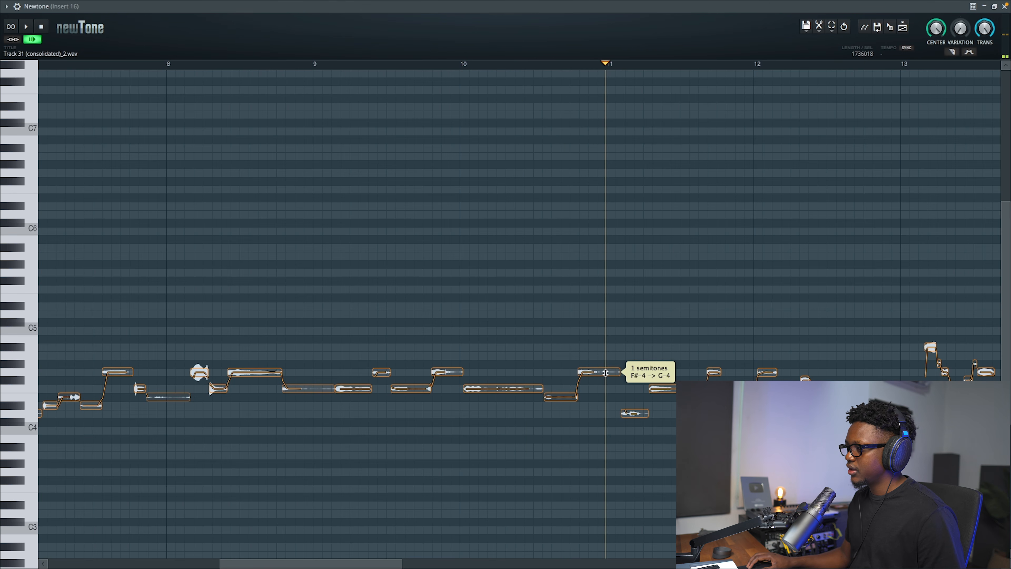
{"action": "left_click", "coordinate": [463, 64]}
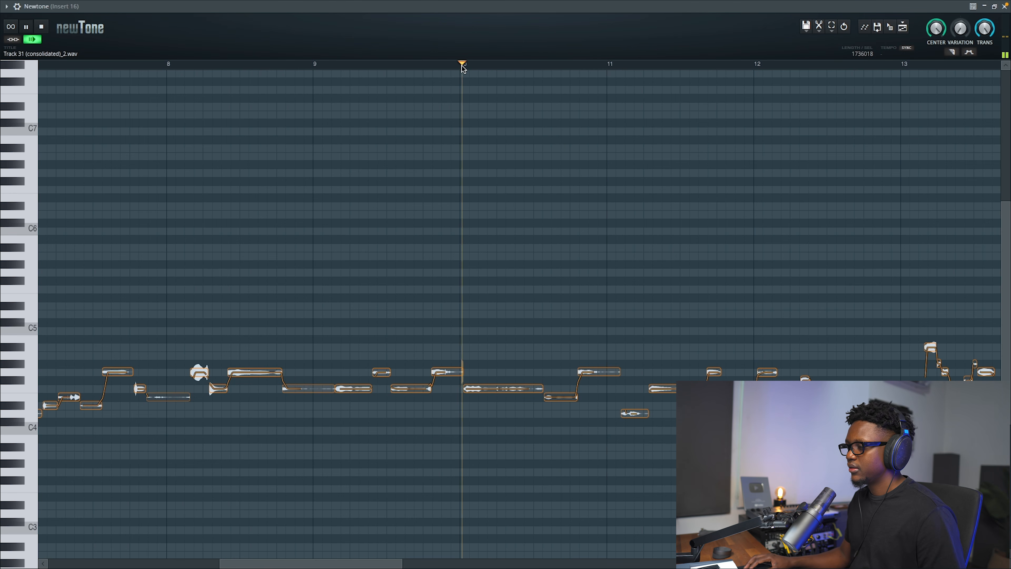
Step: Try the short note after the long F4 in bar 10 at D#4, settle on F4, and replay around bar 10
{"action": "left_click_drag", "start_coordinate": [576, 397], "coordinate": [577, 406]}
{"action": "left_click", "coordinate": [463, 63]}
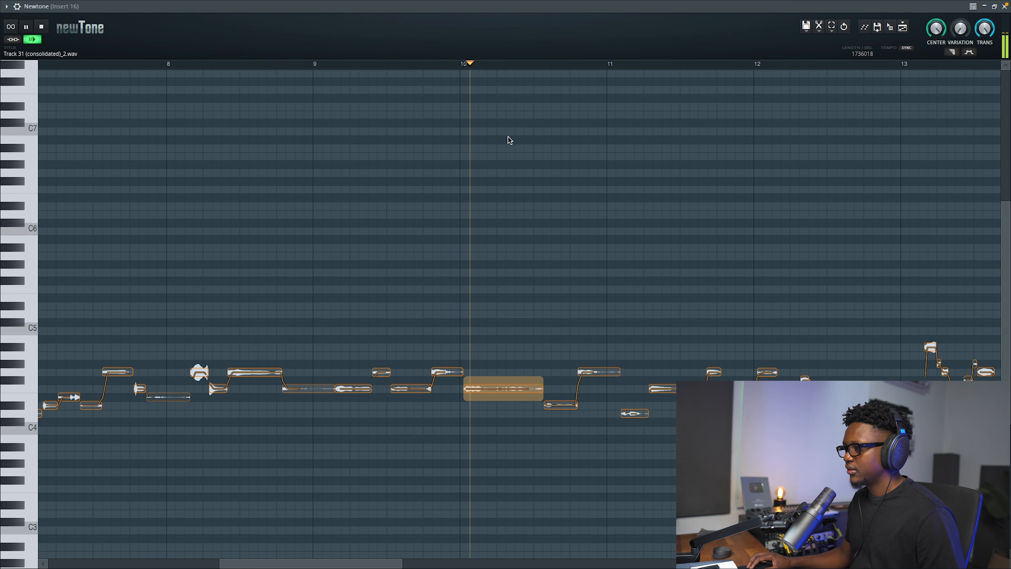
{"action": "left_click_drag", "start_coordinate": [565, 404], "coordinate": [567, 387]}
{"action": "left_click", "coordinate": [459, 67]}
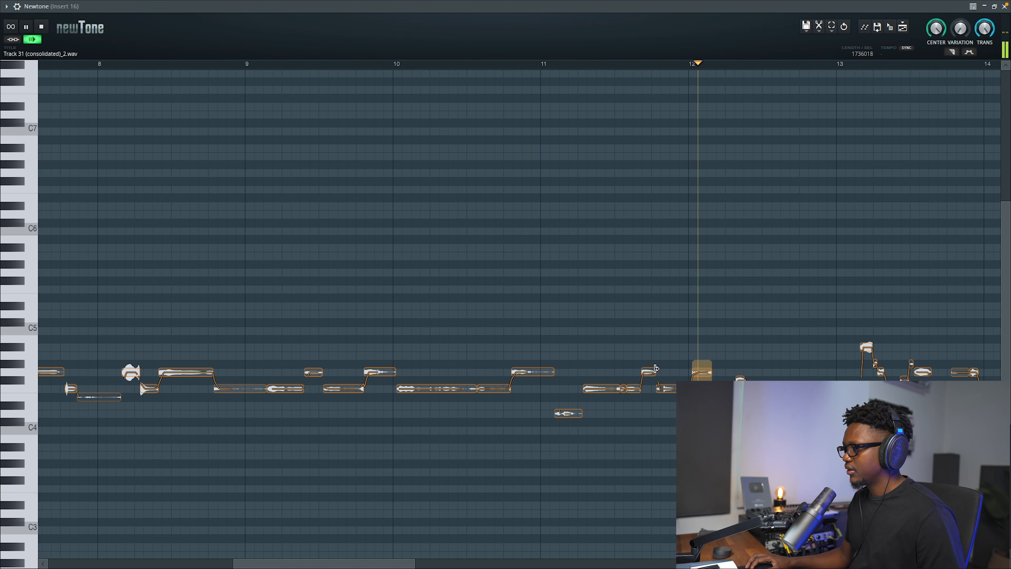
{"action": "key", "text": "space"}
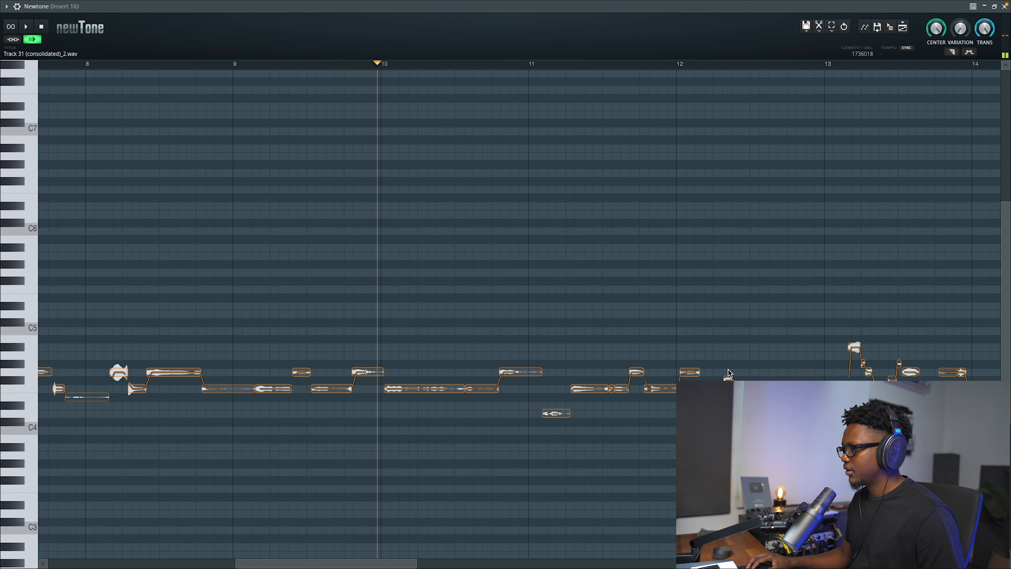
Step: Raise the short note early in bar 12 to G4 and replay the phrase from bar 12
{"action": "left_click", "coordinate": [728, 376]}
{"action": "left_click", "coordinate": [676, 63]}
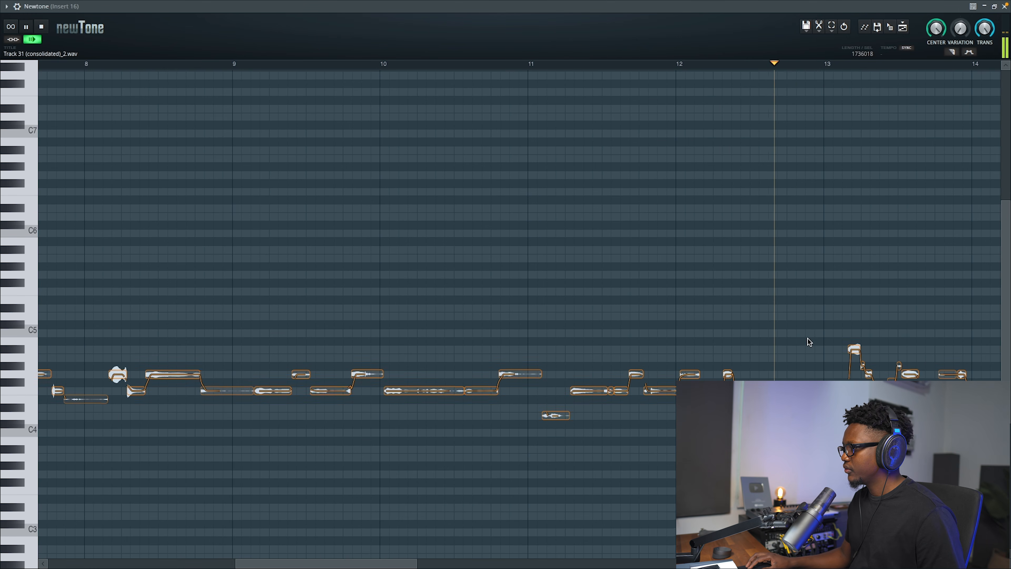
{"action": "key", "text": "space"}
{"action": "key", "text": "space"}
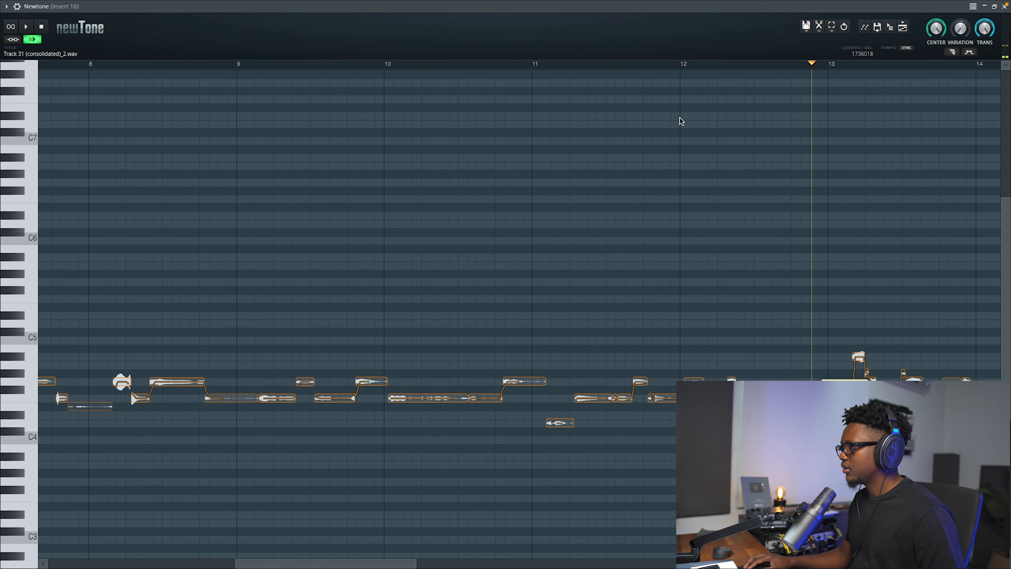
{"action": "left_click", "coordinate": [669, 70]}
{"action": "key", "text": "space"}
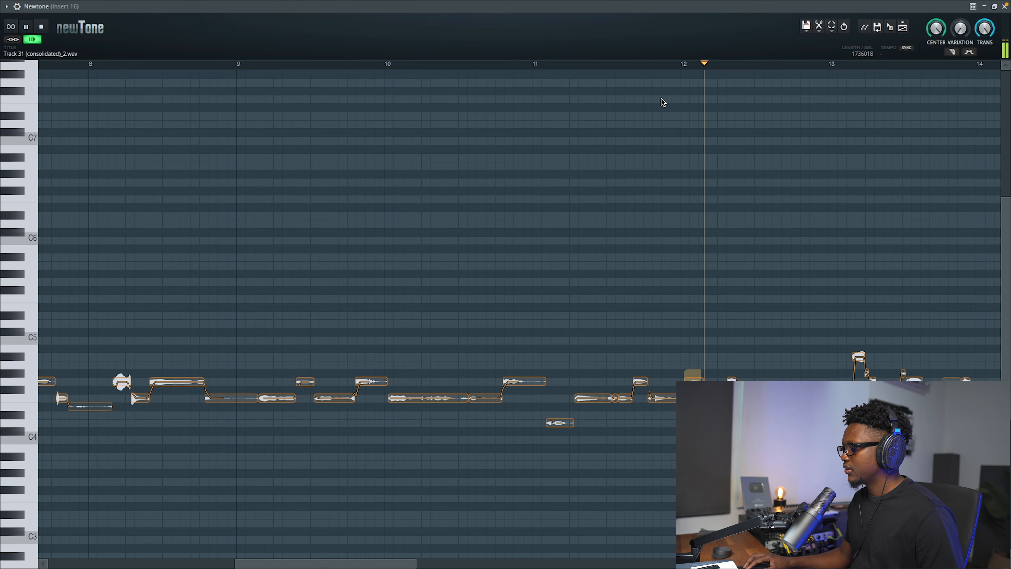
{"action": "key", "text": "space"}
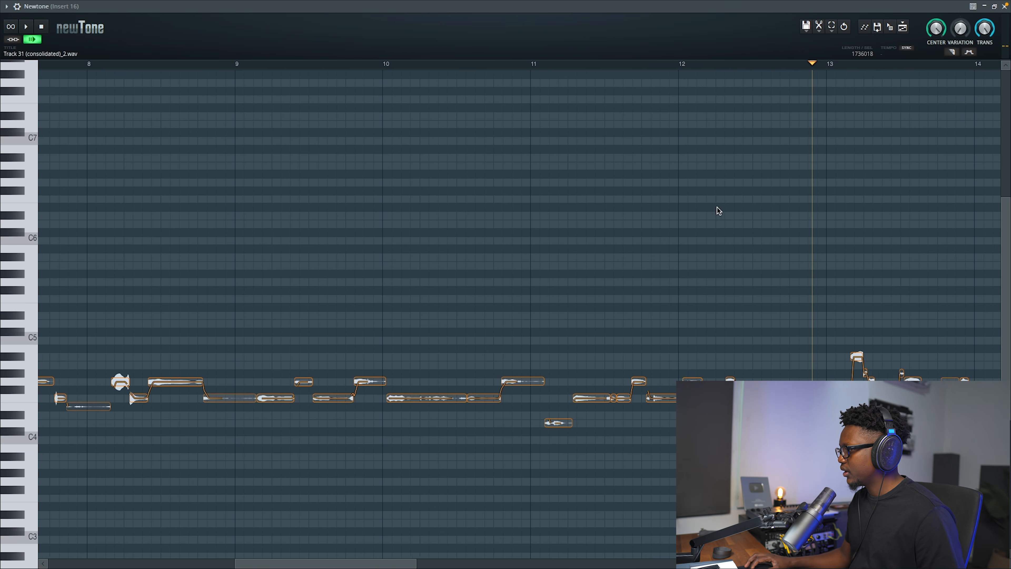
Step: Listen on to the start of bar 15, raise the note there to G4, and resume playback
{"action": "scroll", "coordinate": [700, 204], "scroll_direction": "right", "scroll_amount": 2}
{"action": "left_click", "coordinate": [751, 63]}
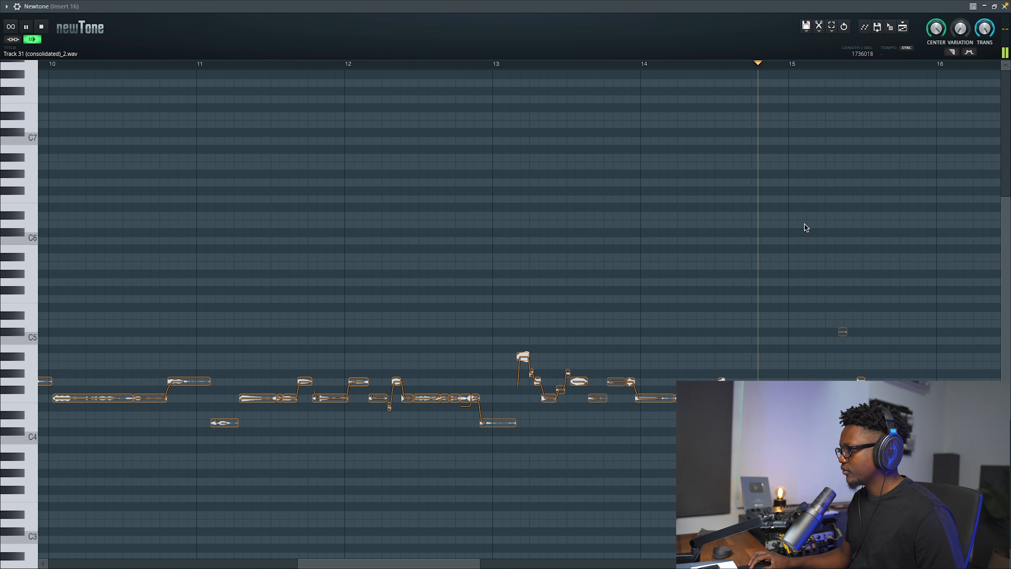
{"action": "key", "text": "space"}
{"action": "left_click", "coordinate": [809, 395]}
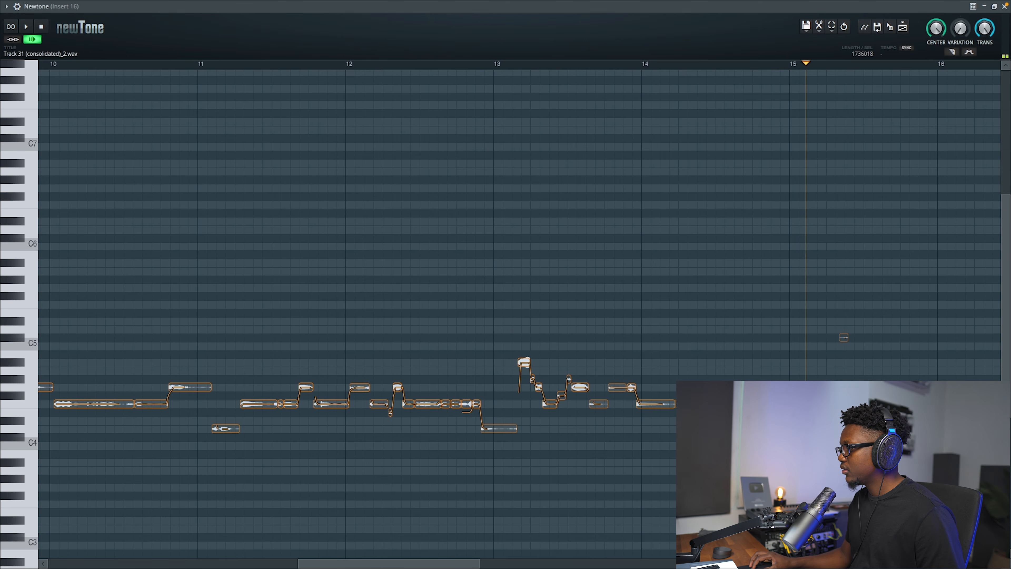
{"action": "left_click_drag", "start_coordinate": [810, 395], "coordinate": [809, 386]}
{"action": "key", "text": "space"}
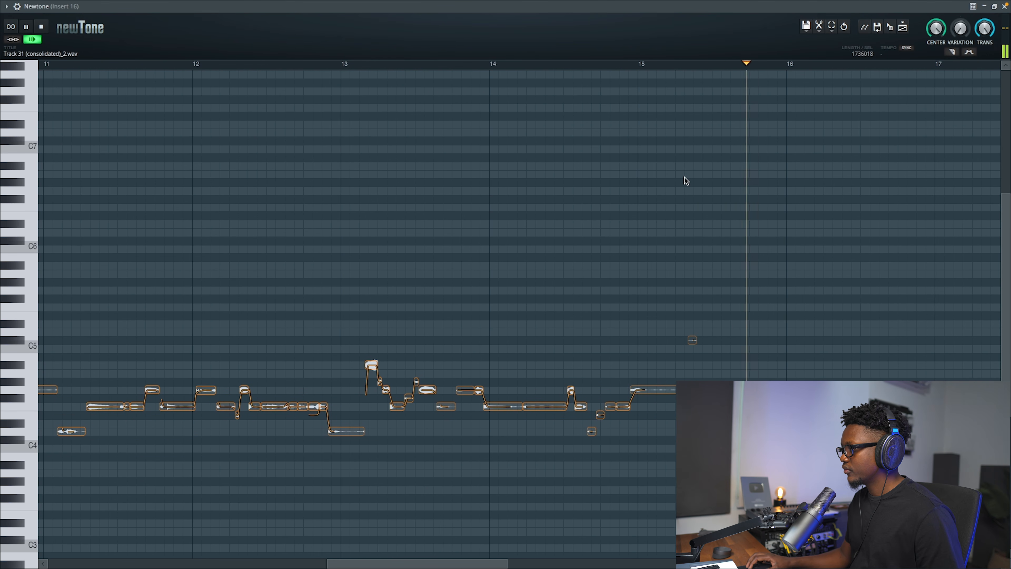
Step: Raise the note just before bar 16 by one semitone and replay from within bar 15
{"action": "key", "text": "space"}
{"action": "left_click_drag", "start_coordinate": [777, 388], "coordinate": [777, 380]}
{"action": "left_click", "coordinate": [684, 65]}
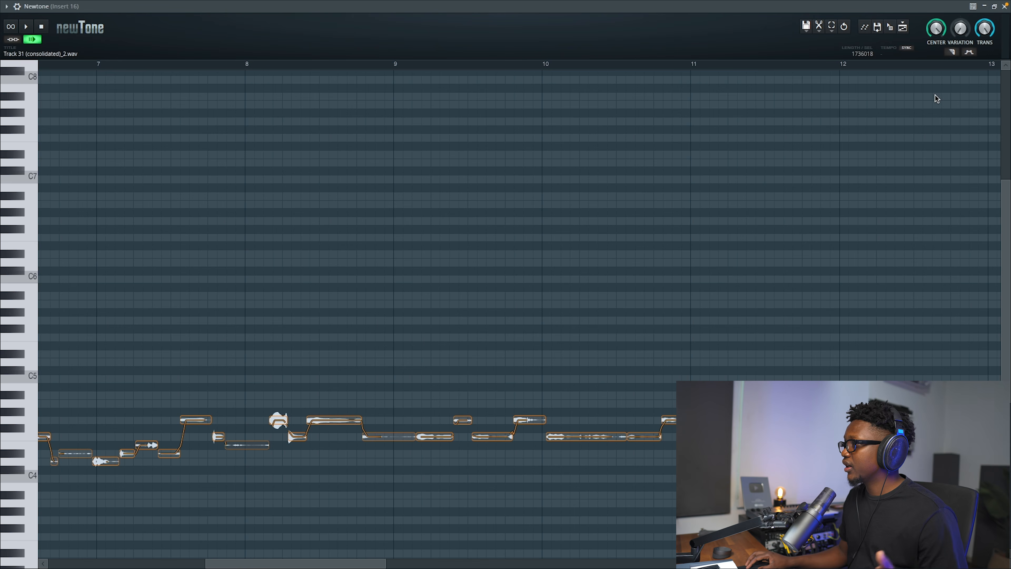
Step: Place the corrected vocal from Newtone on playlist Track 30 at bar 33 and unmute that track
{"action": "left_click", "coordinate": [994, 6]}
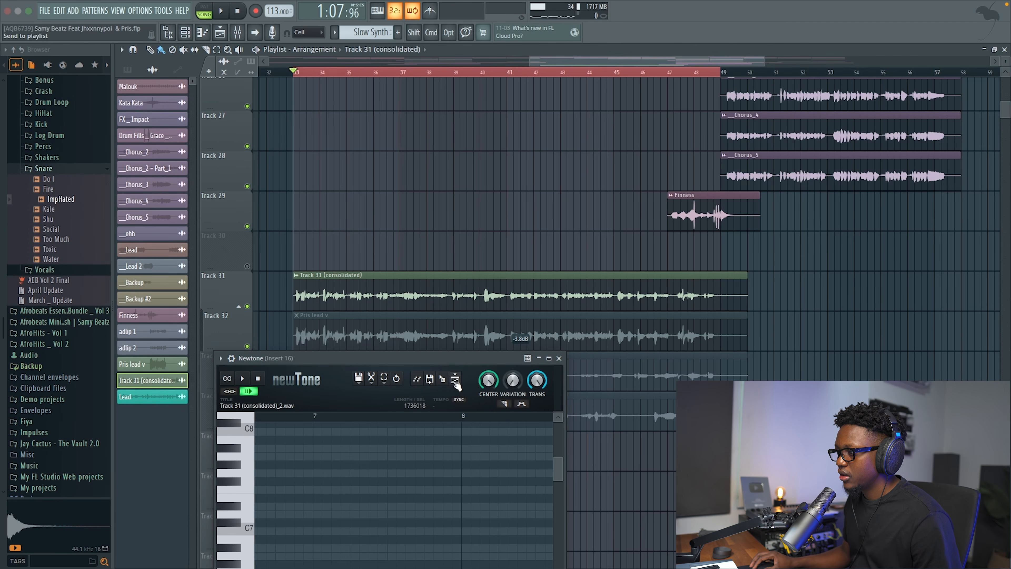
{"action": "left_click_drag", "start_coordinate": [440, 370], "coordinate": [299, 252]}
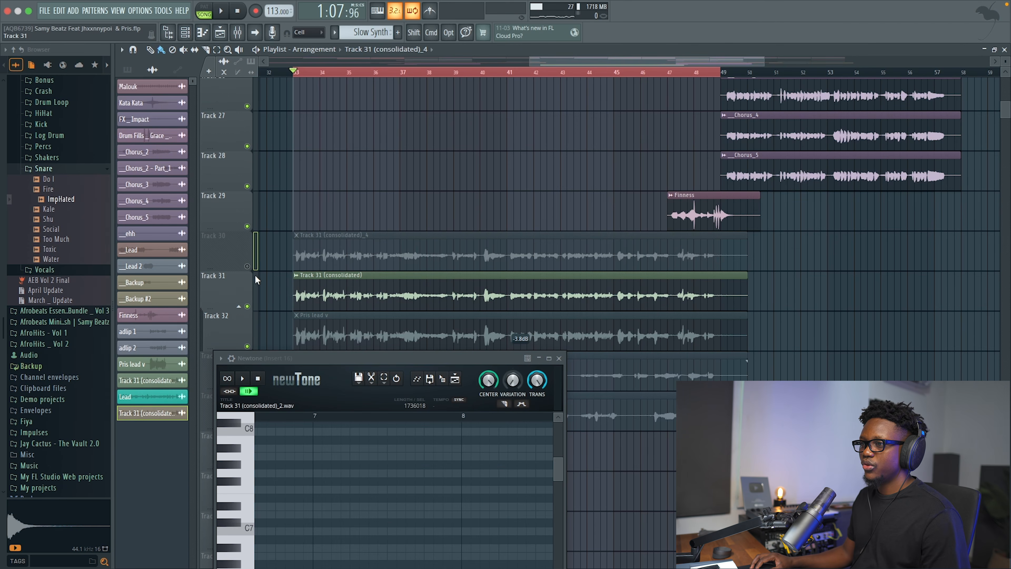
{"action": "left_click", "coordinate": [247, 265]}
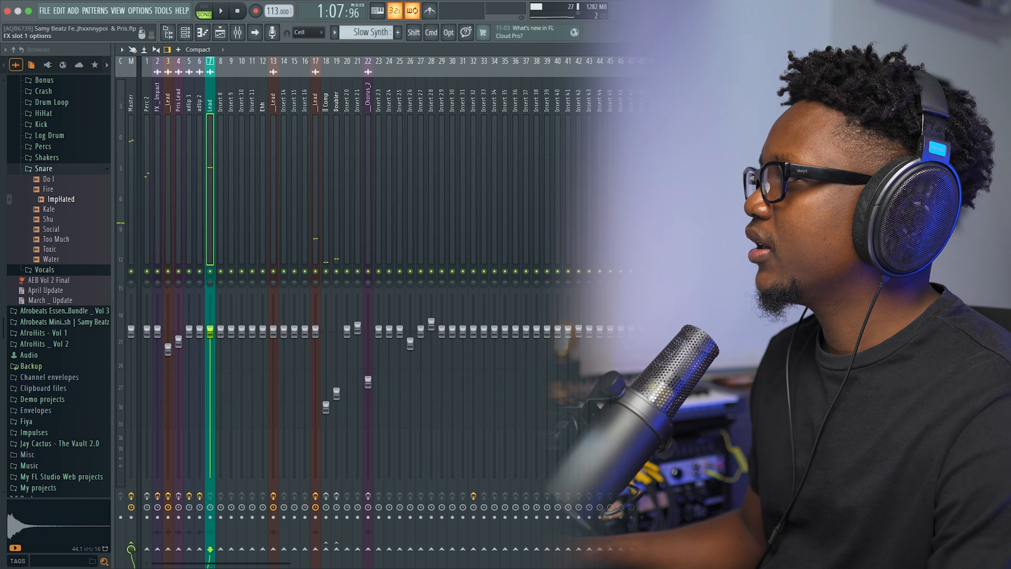
Step: Load Fruity Parametric EQ 2 into the first effect slot of the Lead mixer insert and reposition its window
{"action": "left_click", "coordinate": [912, 81]}
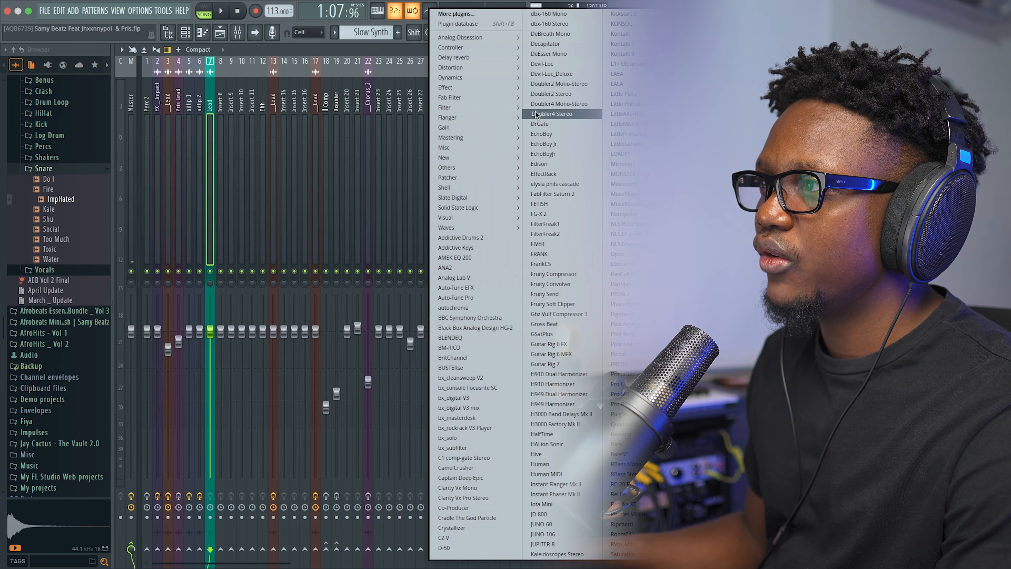
{"action": "mouse_move", "coordinate": [459, 87]}
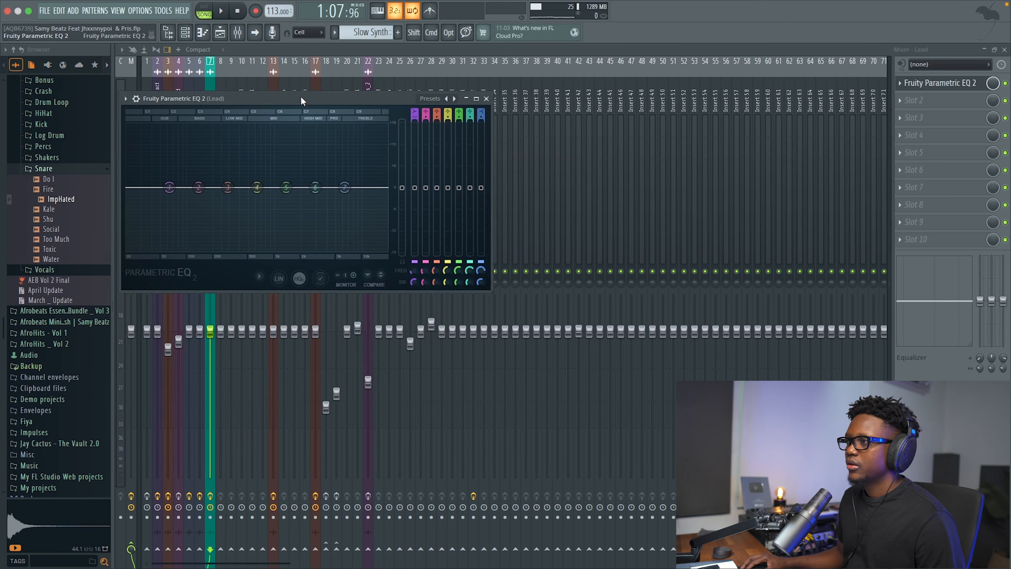
{"action": "left_click_drag", "start_coordinate": [302, 101], "coordinate": [417, 133]}
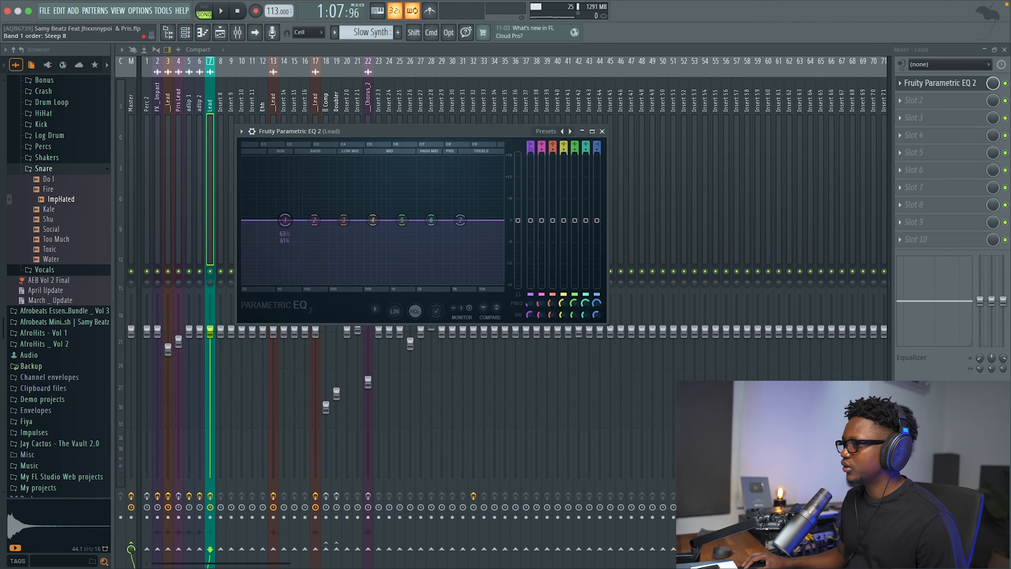
Step: Shape EQ band 1 as a steep high-pass cut at about 95 Hz while the vocal plays
{"action": "left_click_drag", "start_coordinate": [531, 145], "coordinate": [531, 153]}
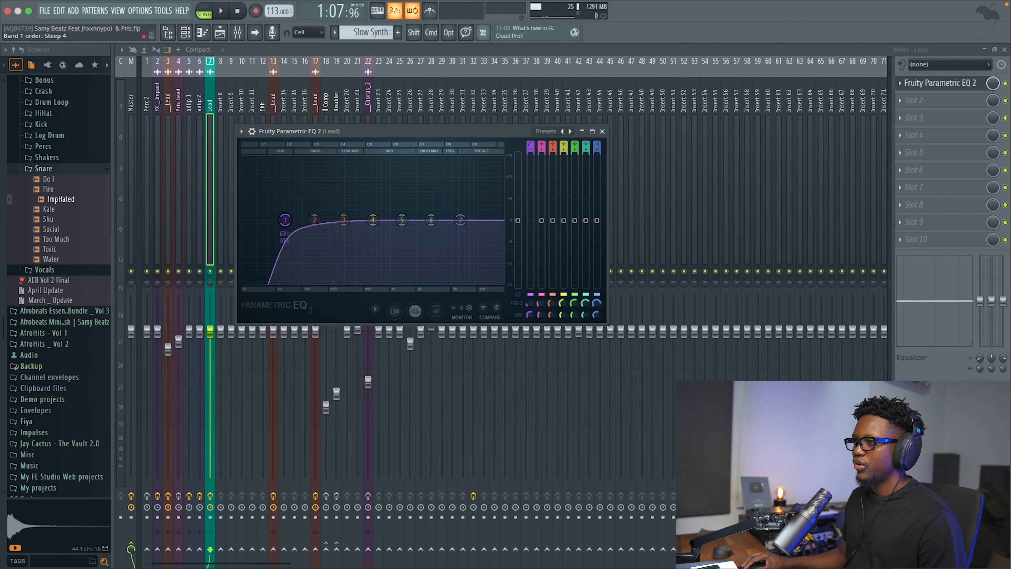
{"action": "key", "text": "space"}
{"action": "left_click_drag", "start_coordinate": [285, 220], "coordinate": [304, 220]}
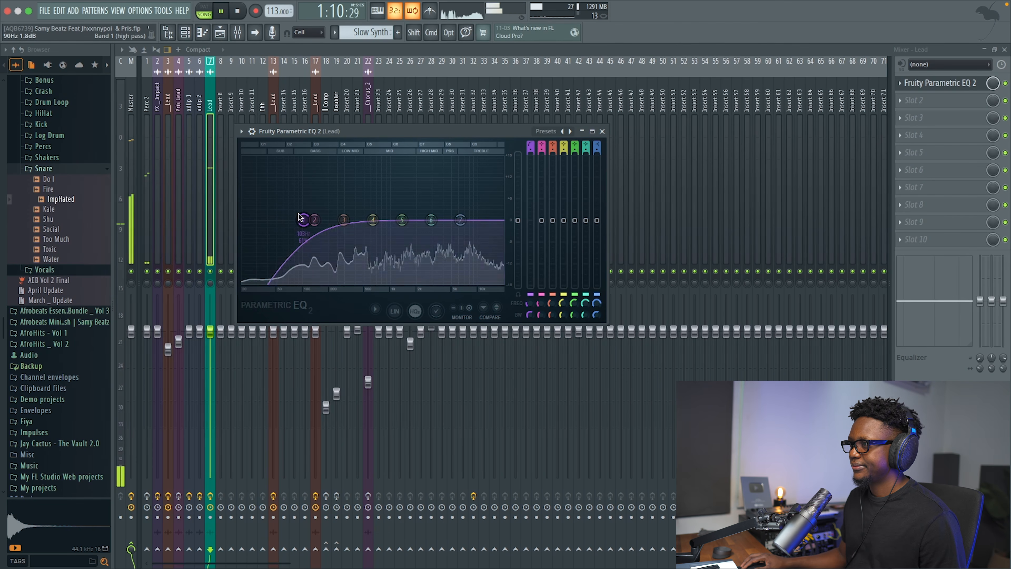
{"action": "left_click_drag", "start_coordinate": [530, 150], "coordinate": [530, 143]}
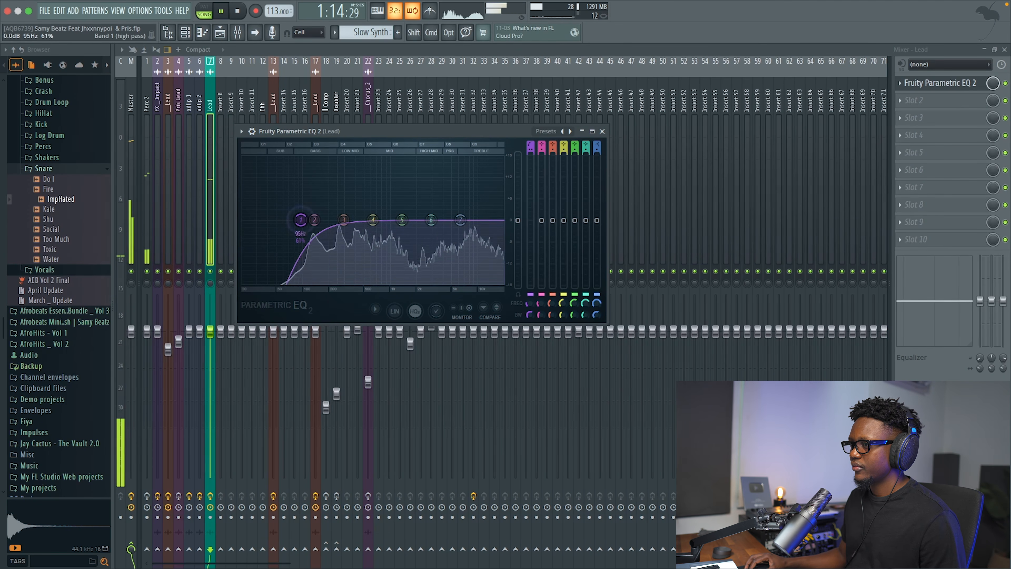
{"action": "key", "text": "space"}
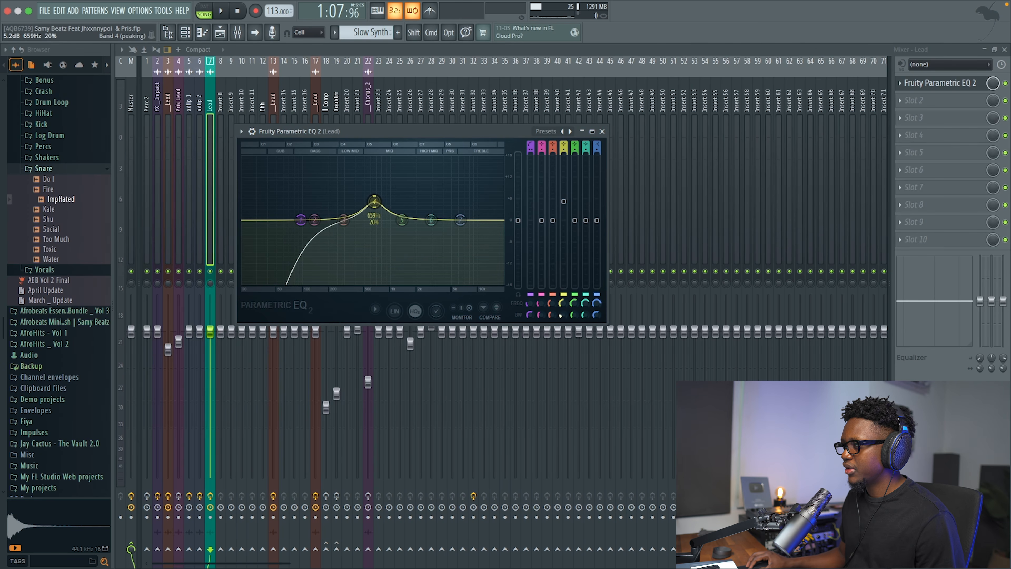
Step: Sweep the boosted band 4 into the low mids during playback and turn it into a slight cut there
{"action": "key", "text": "space"}
{"action": "left_click_drag", "start_coordinate": [376, 203], "coordinate": [349, 189]}
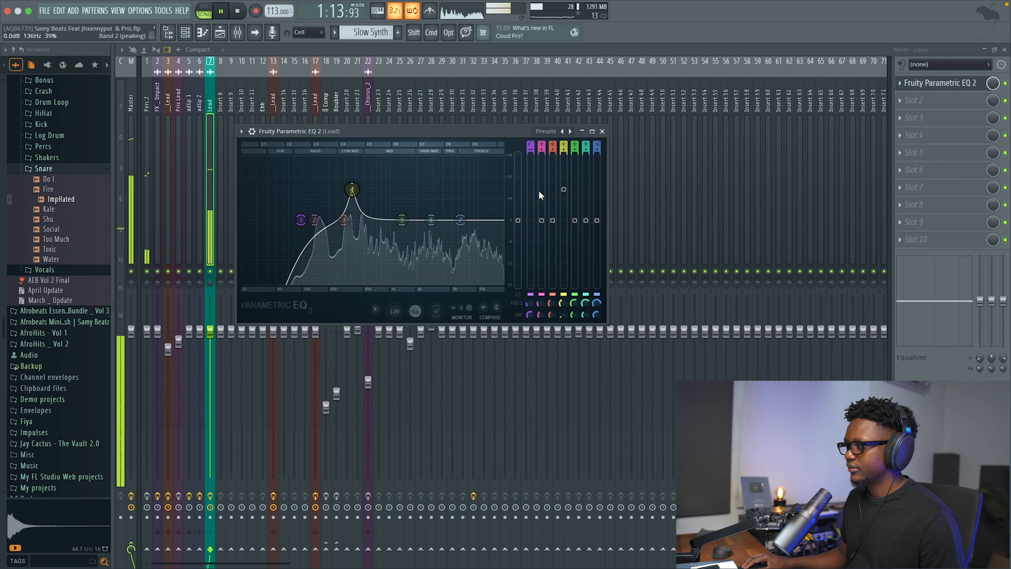
{"action": "left_click_drag", "start_coordinate": [563, 191], "coordinate": [565, 233]}
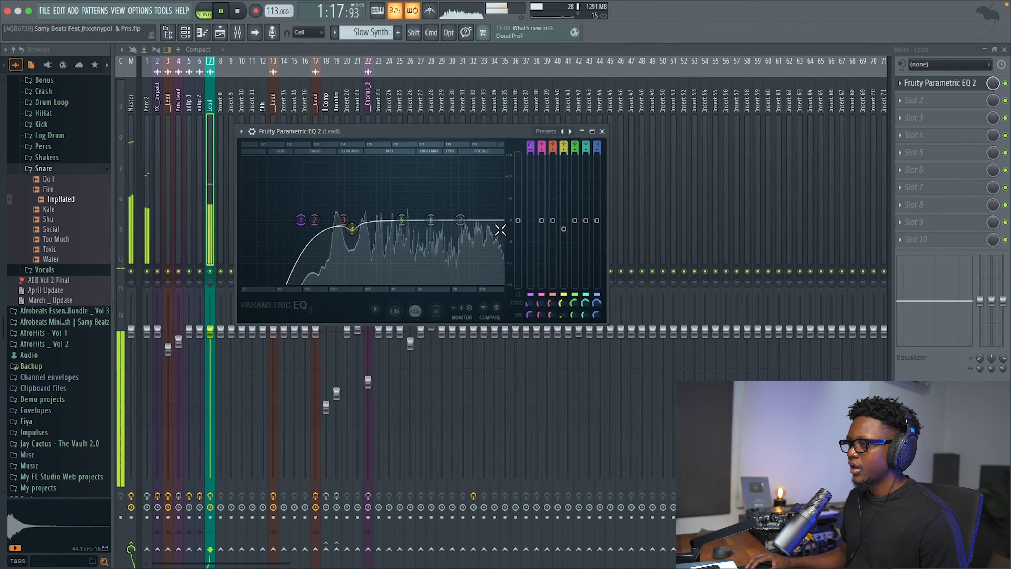
{"action": "key", "text": "space"}
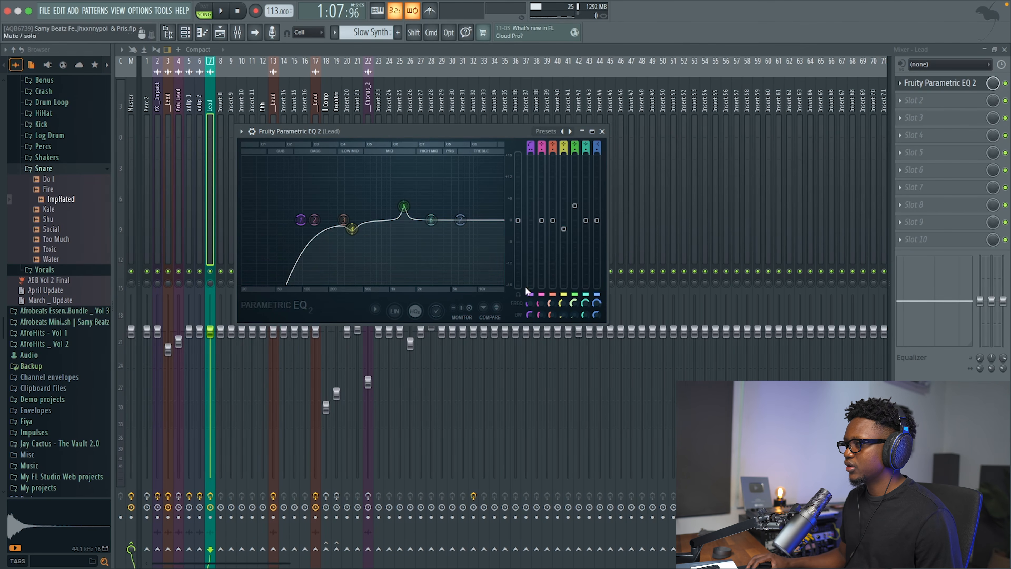
Step: Sweep the narrow, boosted band 5 to about 2552 Hz during playback and lower its gain to about -0.6 dB
{"action": "key", "text": "space"}
{"action": "left_click_drag", "start_coordinate": [403, 186], "coordinate": [426, 182]}
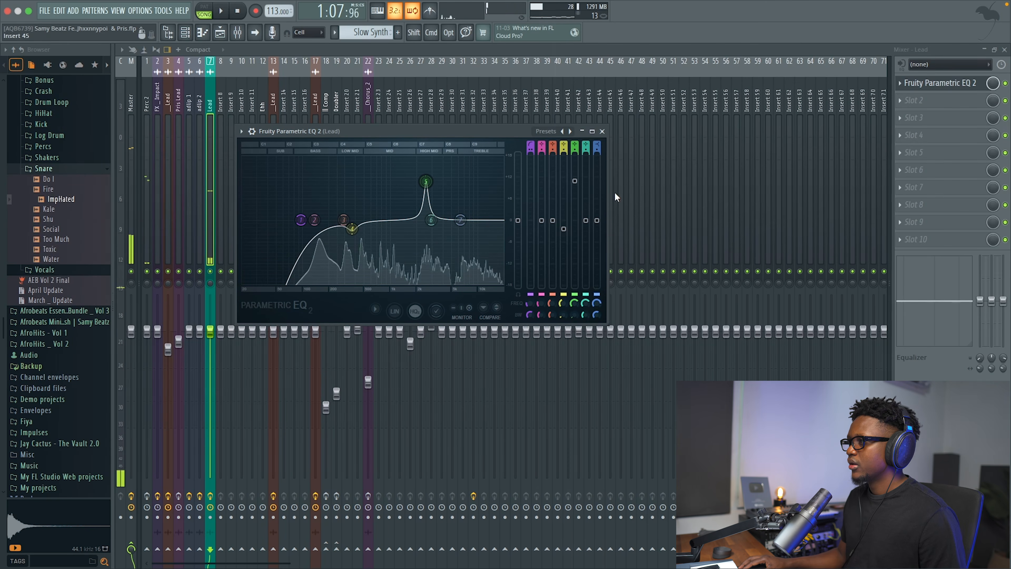
{"action": "left_click_drag", "start_coordinate": [425, 182], "coordinate": [426, 220]}
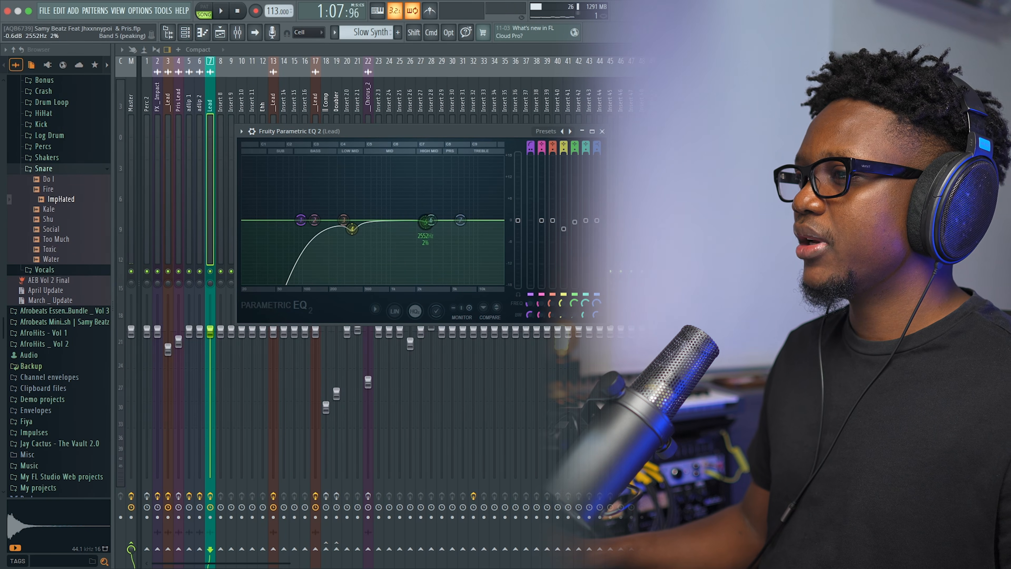
Step: Lower EQ band 5 slightly more, load Fruity Compressor into the second effect slot of the Lead insert, and reposition its window
{"action": "left_click_drag", "start_coordinate": [575, 222], "coordinate": [575, 230]}
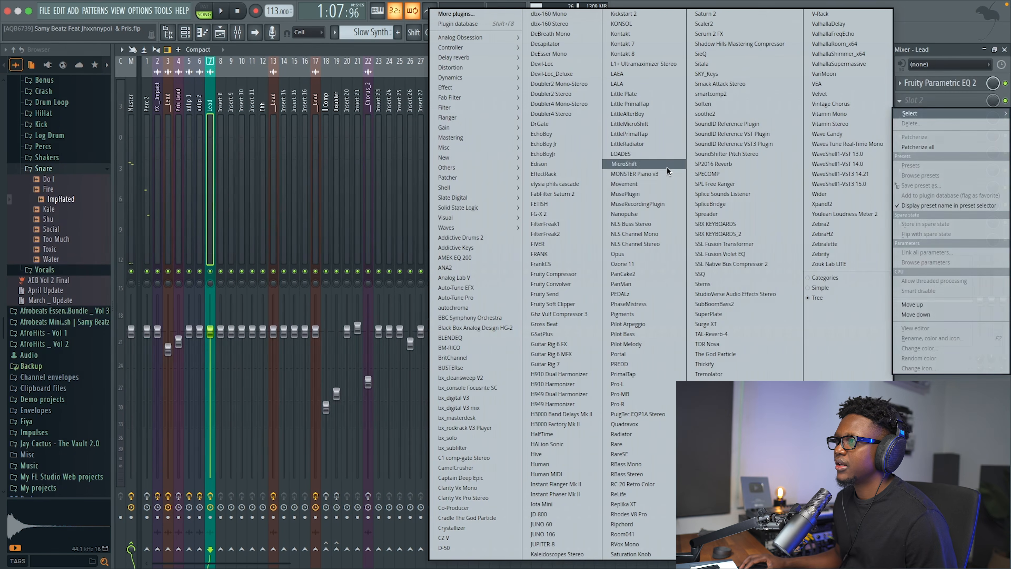
{"action": "mouse_move", "coordinate": [467, 71]}
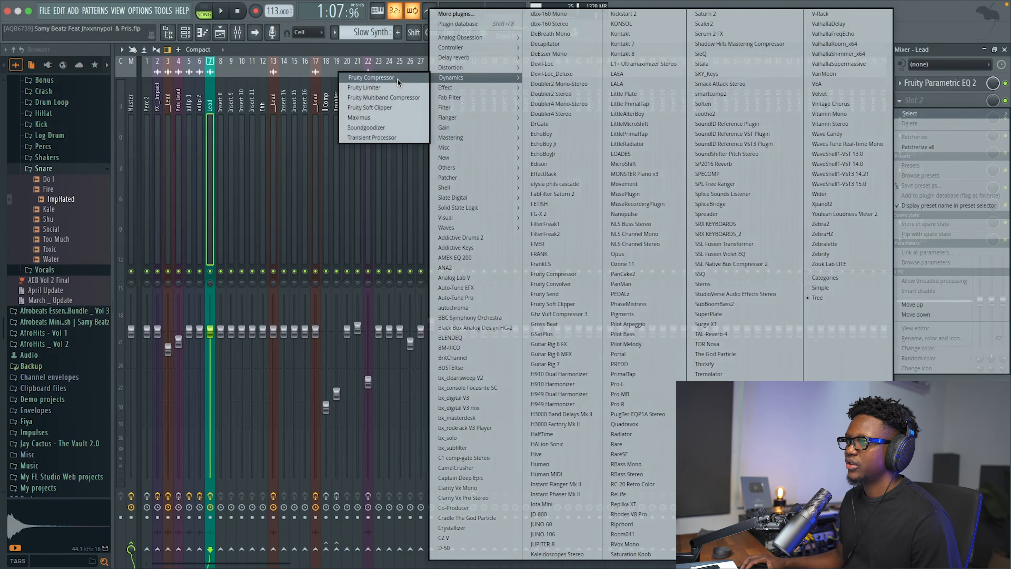
{"action": "left_click", "coordinate": [397, 78]}
{"action": "left_click_drag", "start_coordinate": [284, 117], "coordinate": [471, 134]}
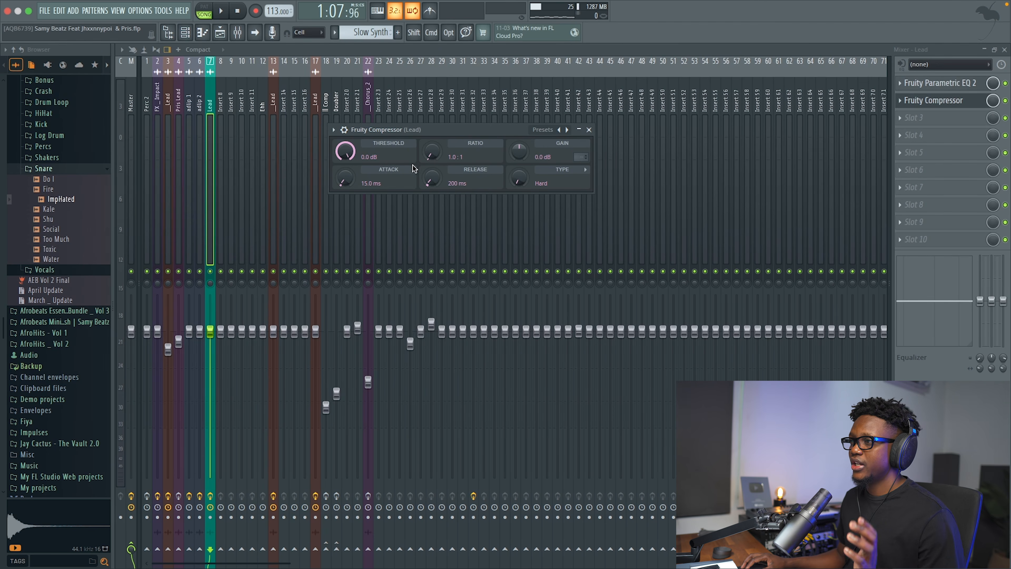
Step: While auditioning the vocal, set the compressor's ratio to 4.1:1, gain to 4.0 dB and threshold to -21.0 dB
{"action": "left_click_drag", "start_coordinate": [382, 156], "coordinate": [382, 223]}
{"action": "key", "text": "space"}
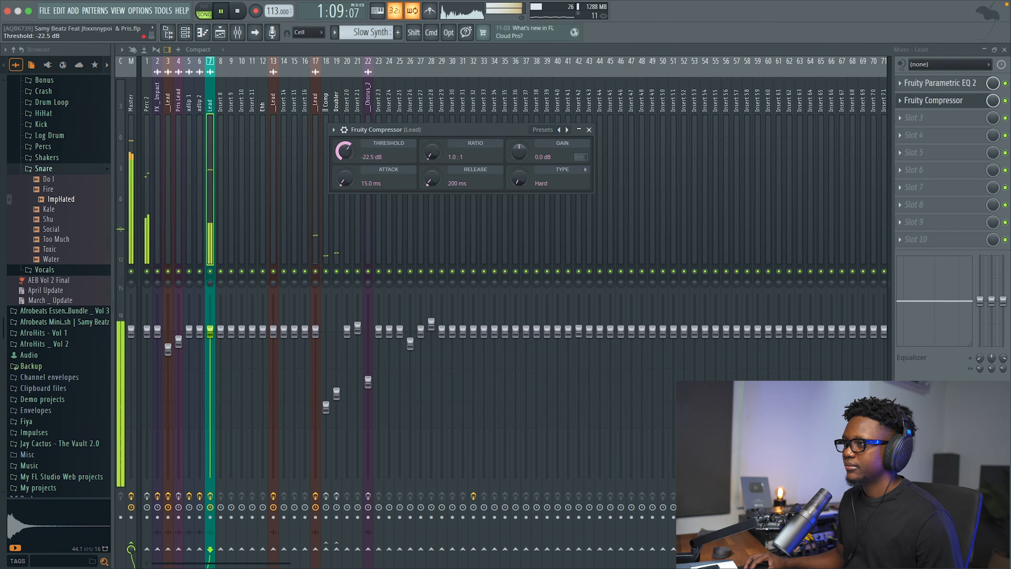
{"action": "left_click_drag", "start_coordinate": [344, 152], "coordinate": [345, 164]}
{"action": "key", "text": "space"}
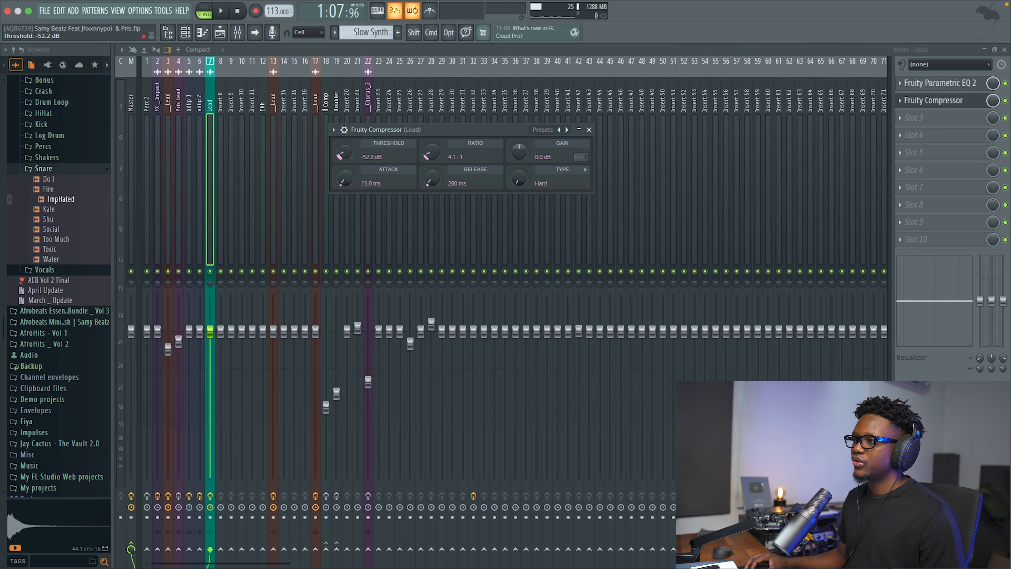
{"action": "key", "text": "space"}
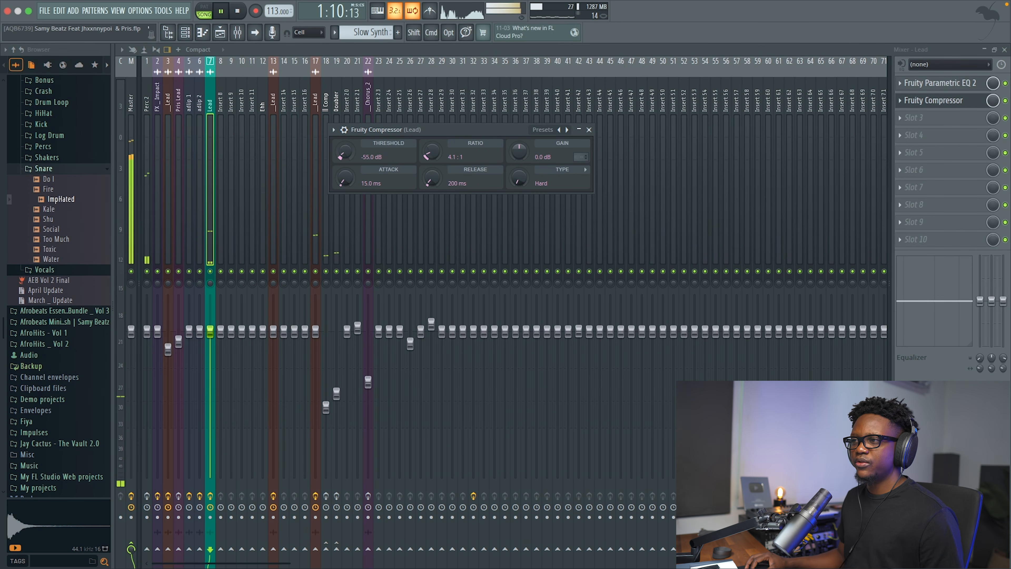
{"action": "left_click_drag", "start_coordinate": [345, 151], "coordinate": [350, 151]}
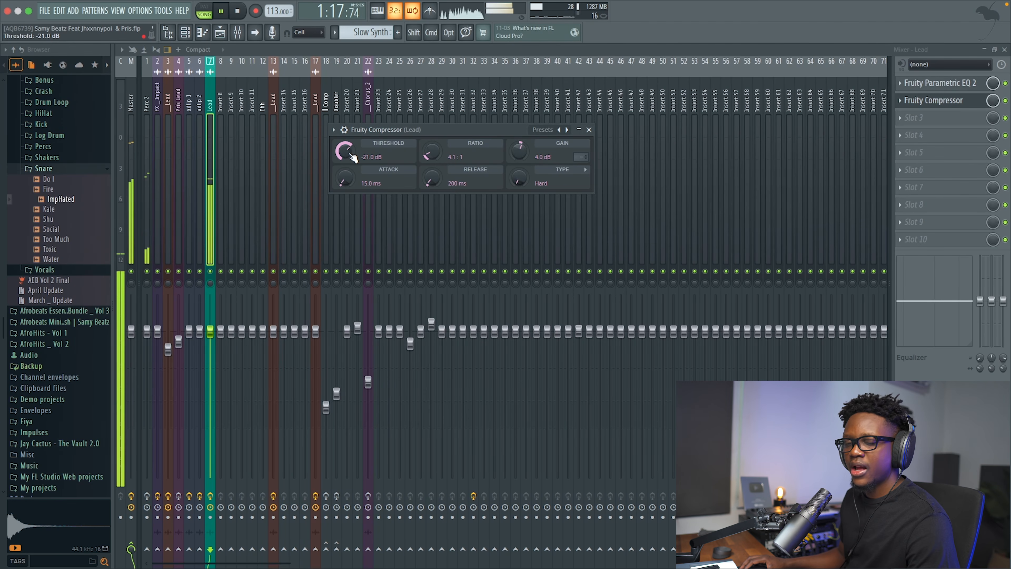
{"action": "key", "text": "space"}
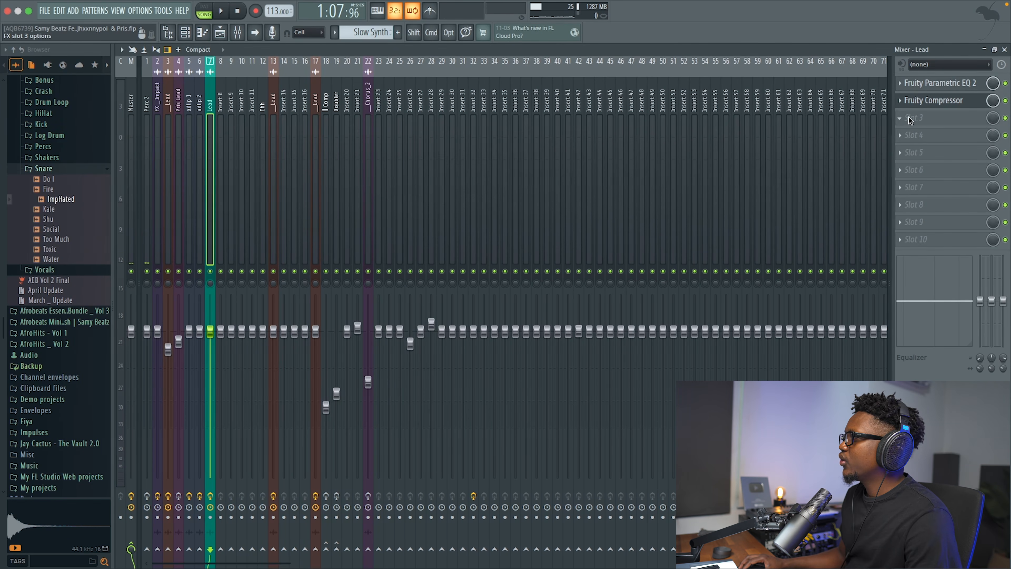
Step: Load another Fruity Parametric EQ 2 into slot 3 and boost its band 7 high shelf around 4 kHz during playback
{"action": "left_click", "coordinate": [904, 118]}
{"action": "mouse_move", "coordinate": [476, 77]}
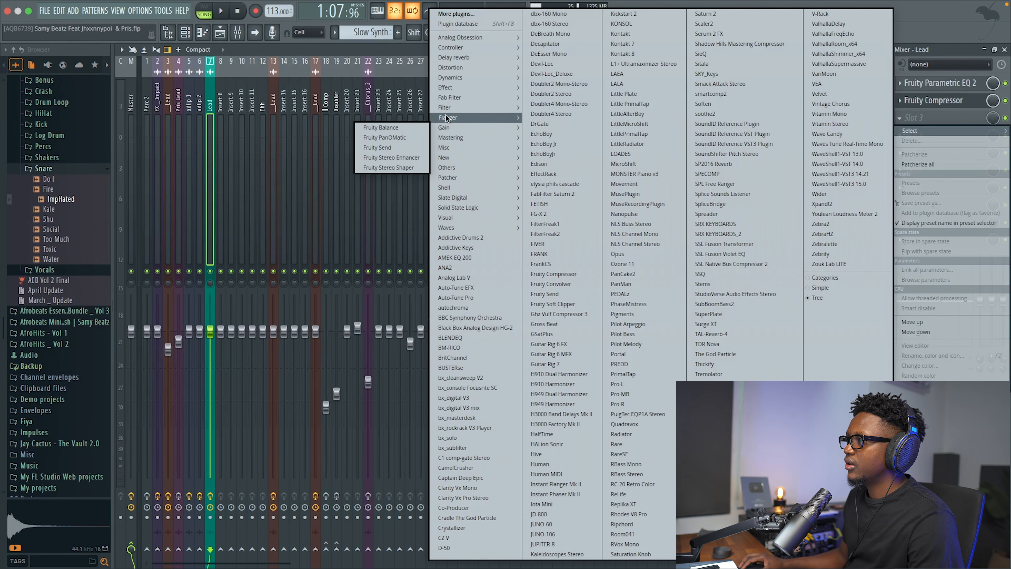
{"action": "mouse_move", "coordinate": [448, 106]}
{"action": "left_click", "coordinate": [406, 157]}
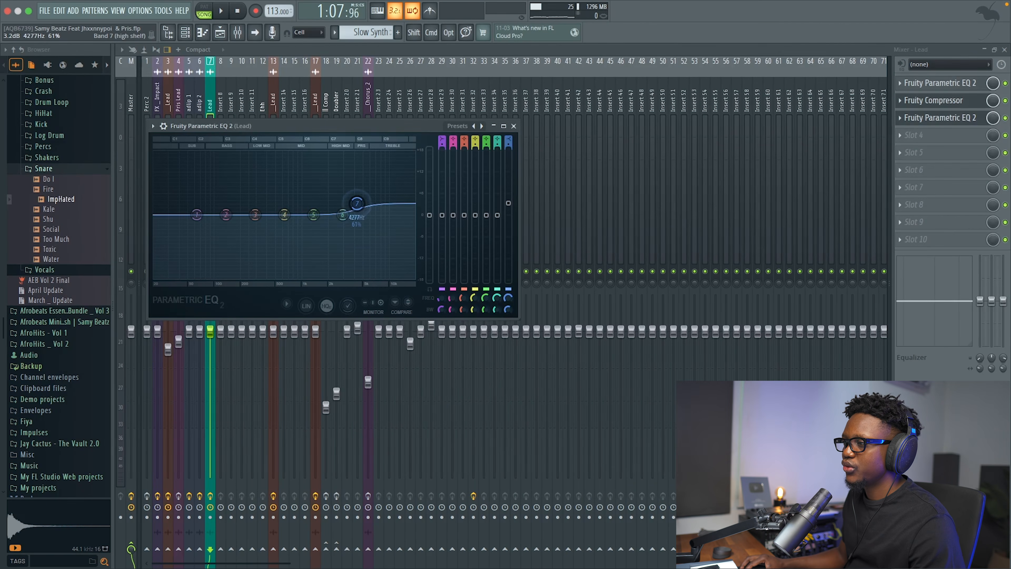
{"action": "key", "text": "space"}
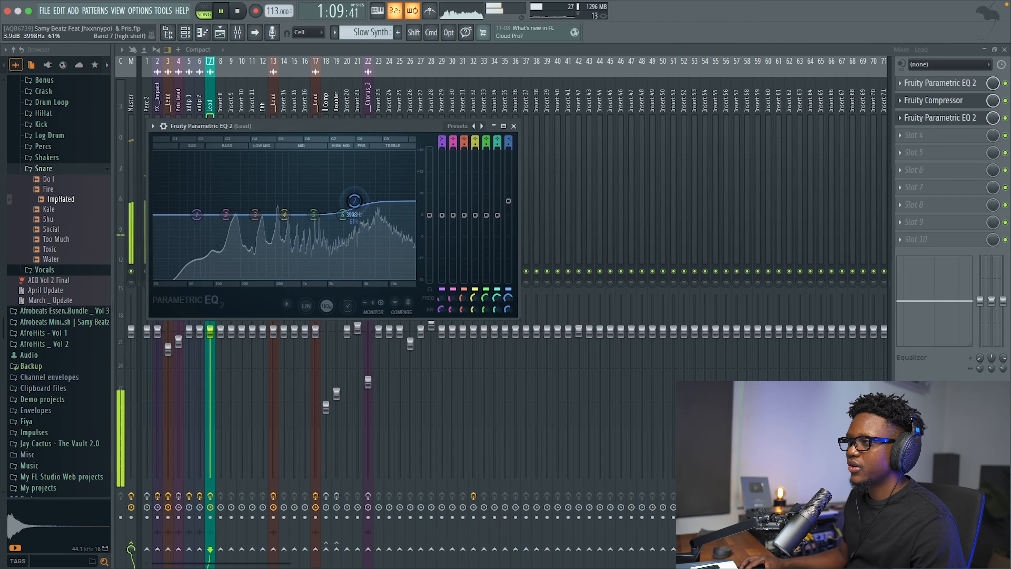
{"action": "left_click_drag", "start_coordinate": [353, 201], "coordinate": [353, 202]}
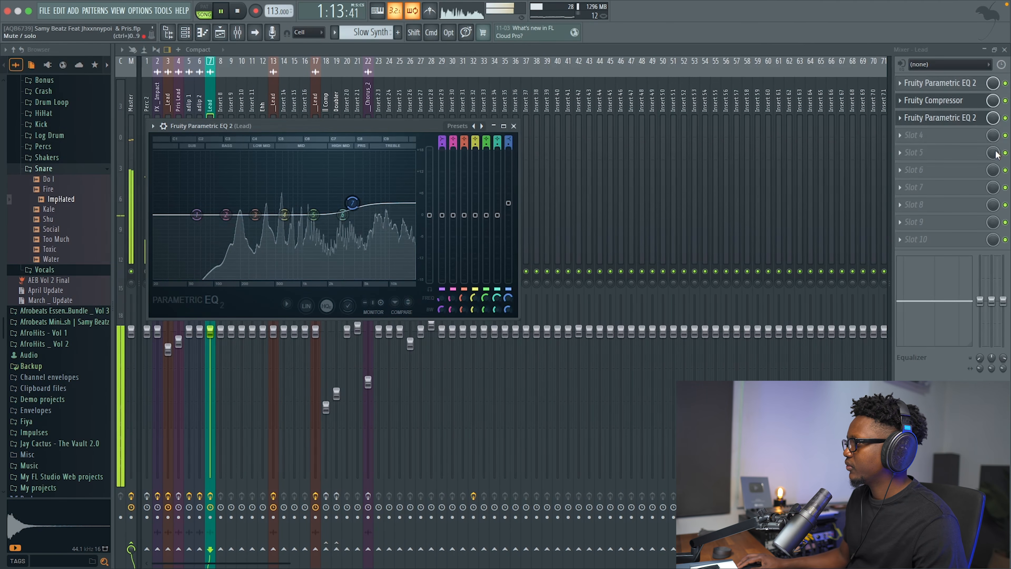
Step: Compare the playing vocal with and without the slot 3 equalizer and close its window
{"action": "left_click", "coordinate": [947, 118]}
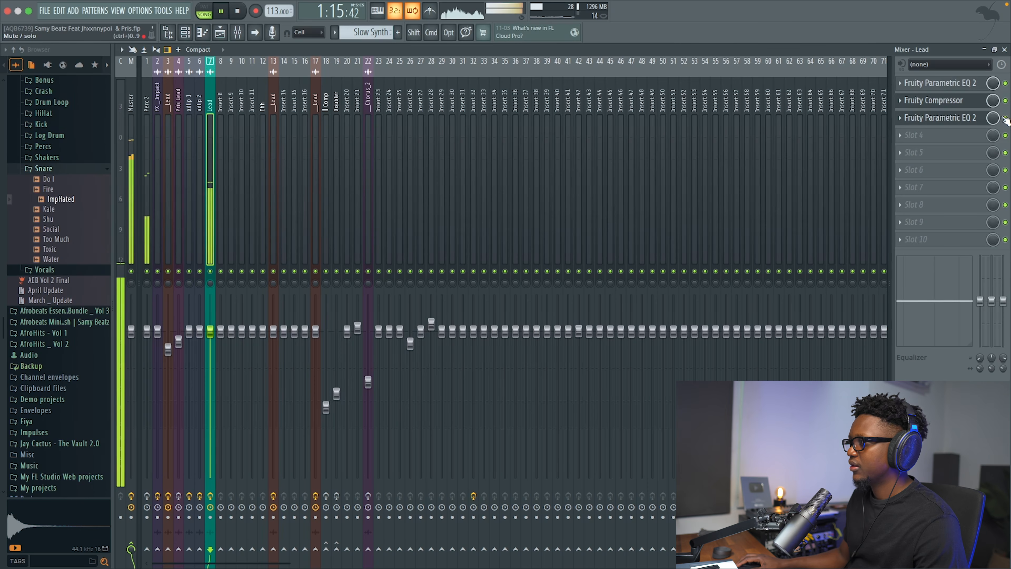
{"action": "left_click", "coordinate": [947, 118]}
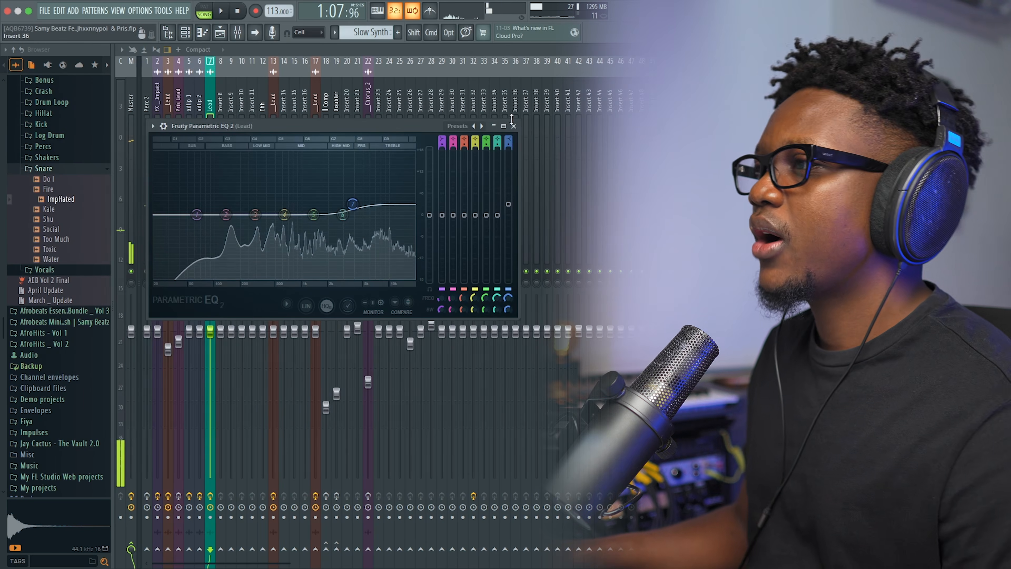
{"action": "left_click", "coordinate": [513, 125]}
{"action": "scroll", "coordinate": [514, 129], "scroll_direction": "right", "scroll_amount": 1}
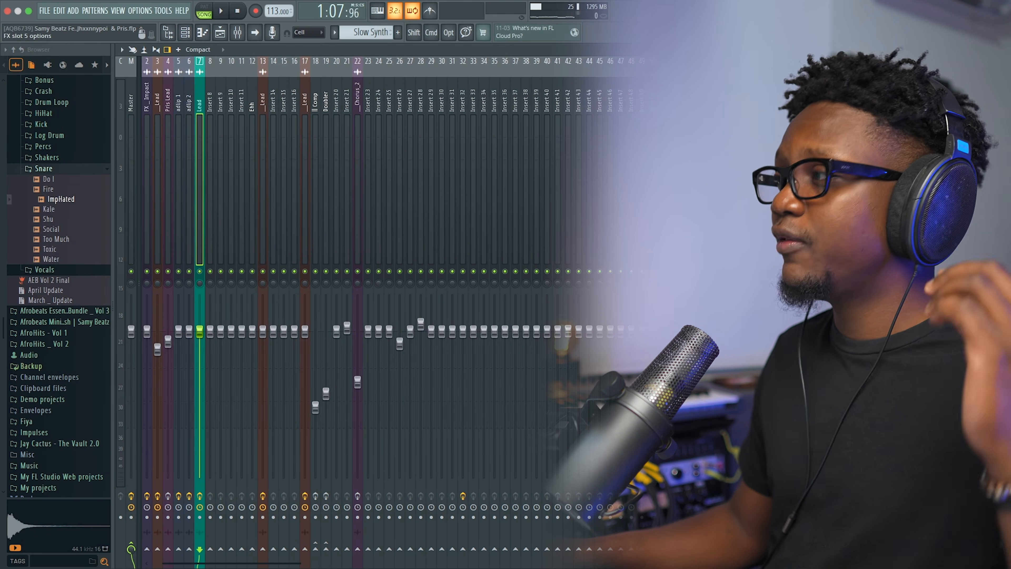
Step: Load Analog Obsession's SSQ equalizer into the fourth effect slot of the Lead insert and reposition its window
{"action": "left_click", "coordinate": [904, 125]}
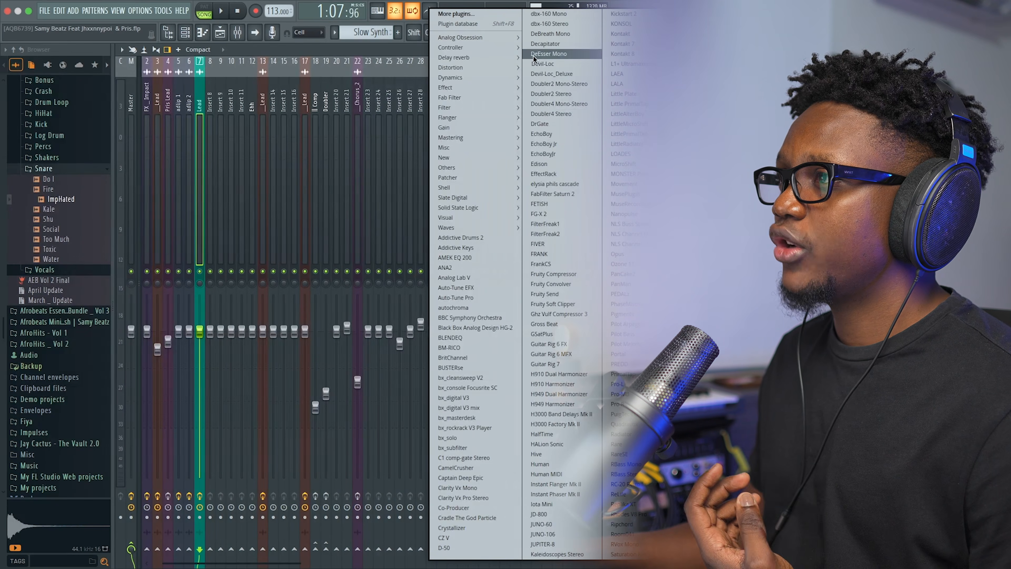
{"action": "mouse_move", "coordinate": [498, 49]}
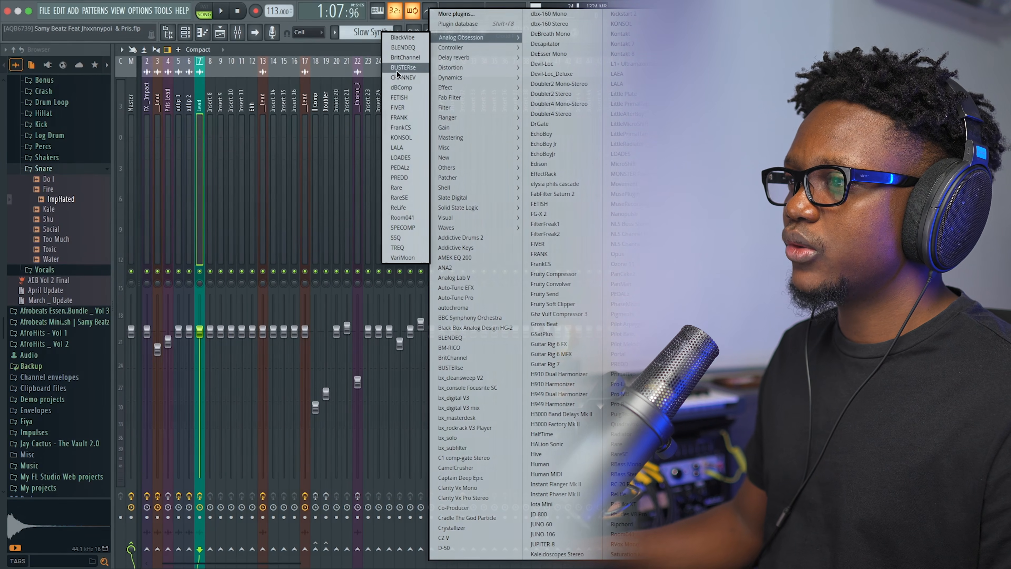
{"action": "left_click", "coordinate": [400, 237]}
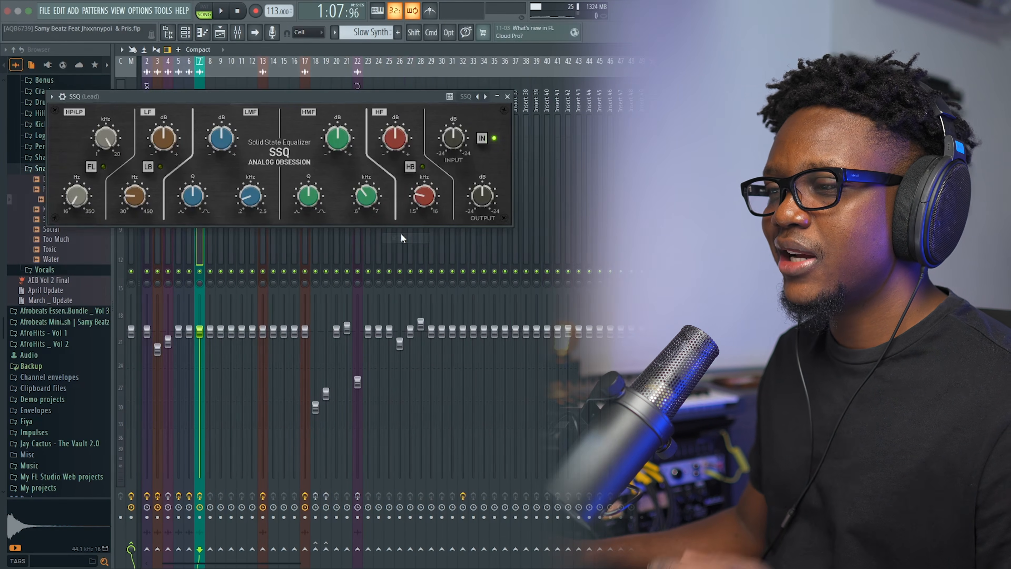
{"action": "left_click_drag", "start_coordinate": [378, 98], "coordinate": [535, 132]}
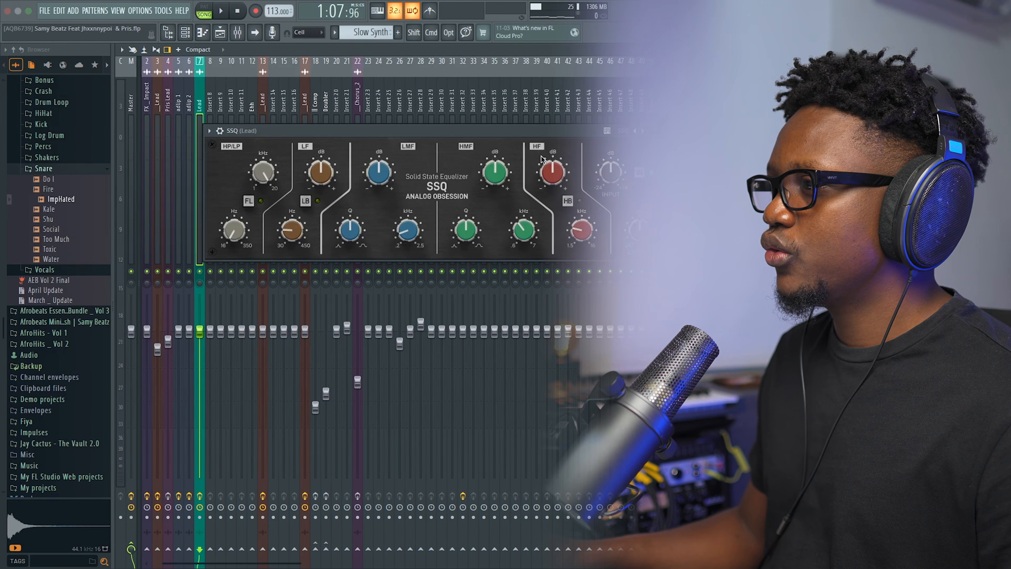
Step: Boost the SSQ's HF band with HB switched on while auditioning the vocal, and close the equalizer
{"action": "mouse_move", "coordinate": [549, 181]}
{"action": "left_mouse_down"}
{"action": "mouse_move", "coordinate": [548, 162]}
{"action": "mouse_move", "coordinate": [551, 176]}
{"action": "left_mouse_up"}
{"action": "key", "text": "space"}
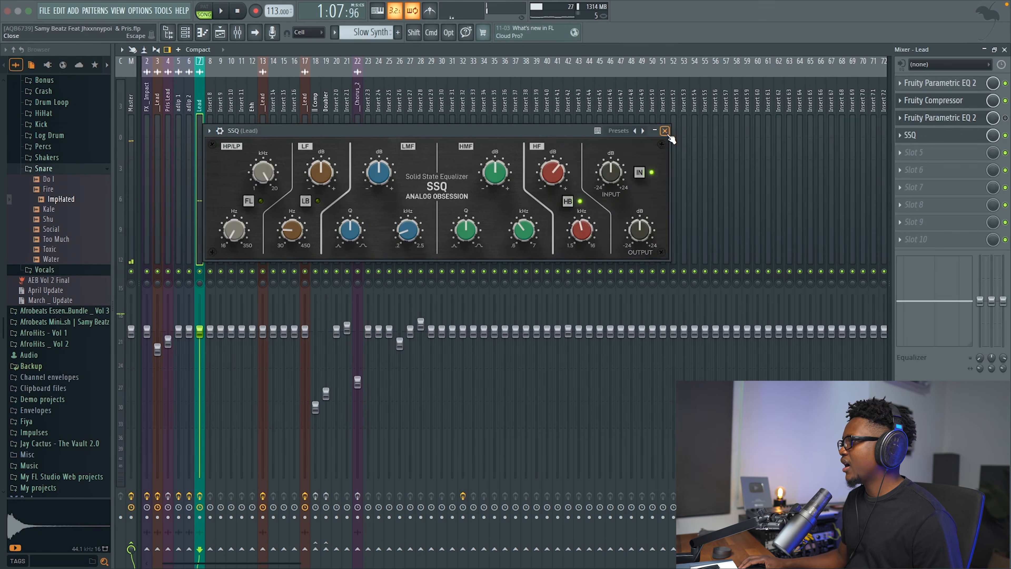
{"action": "left_click", "coordinate": [667, 131]}
Step: Load Fruity Reeverb 2 into slot 5, set its low cut to 285 Hz and room size to 58, and lower the wet level
{"action": "left_click", "coordinate": [901, 154]}
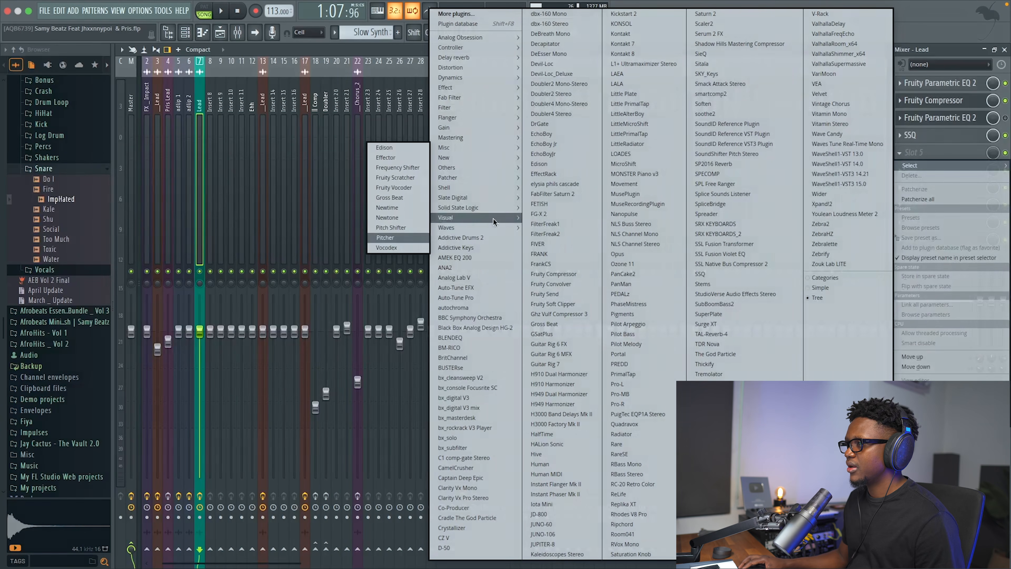
{"action": "mouse_move", "coordinate": [487, 118]}
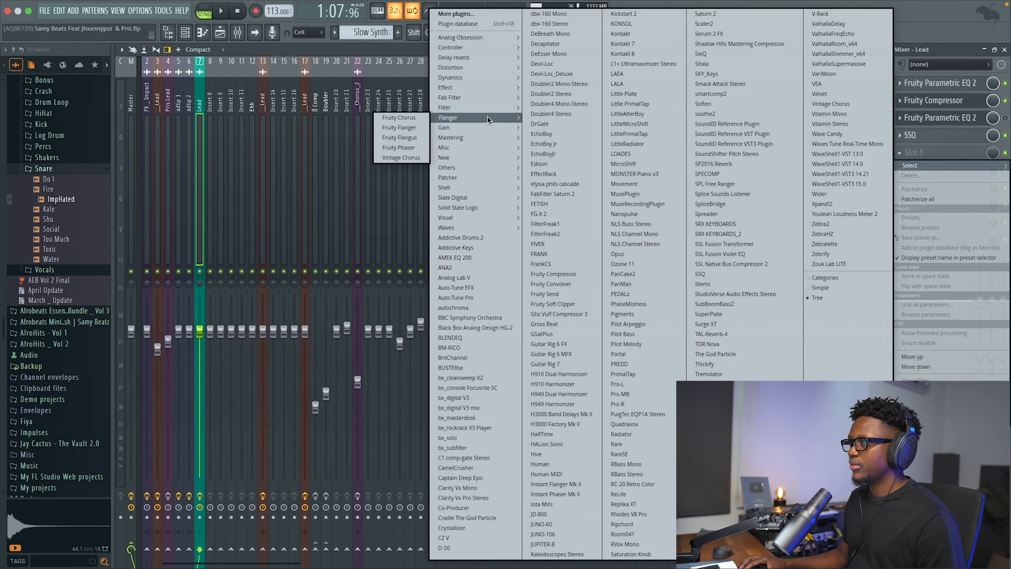
{"action": "mouse_move", "coordinate": [456, 57]}
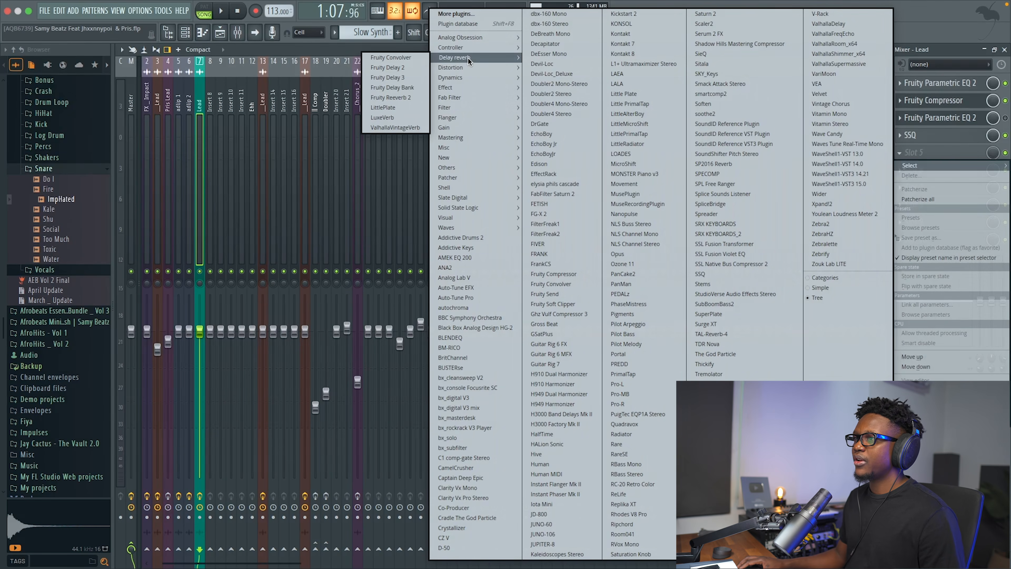
{"action": "left_click", "coordinate": [403, 96]}
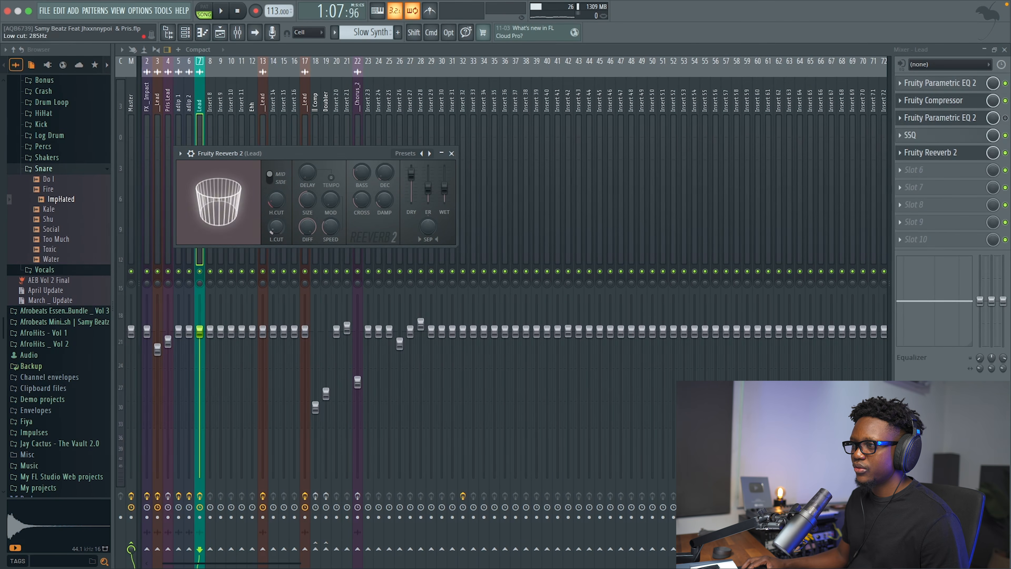
{"action": "key", "text": "space"}
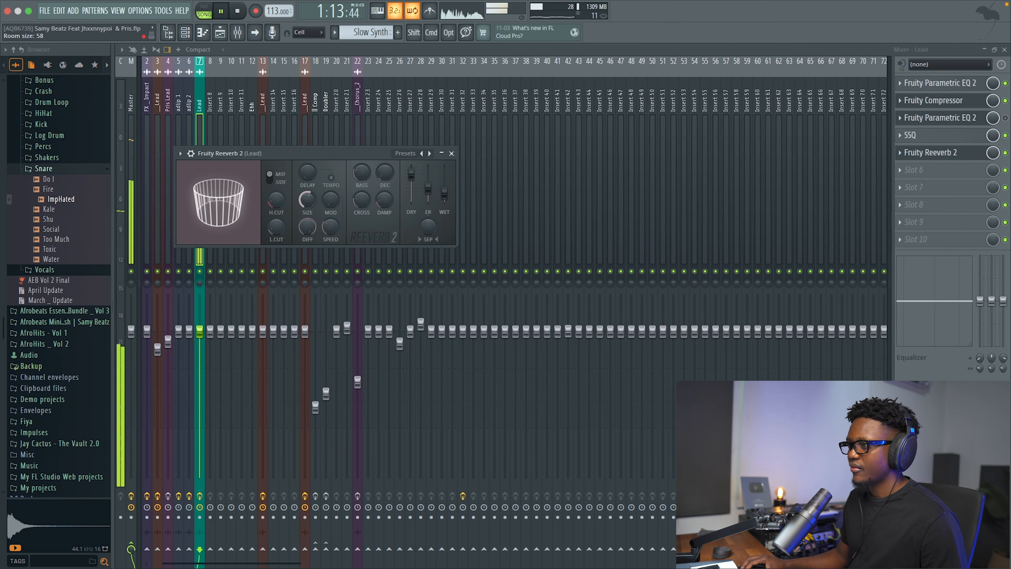
{"action": "left_click_drag", "start_coordinate": [444, 194], "coordinate": [445, 193]}
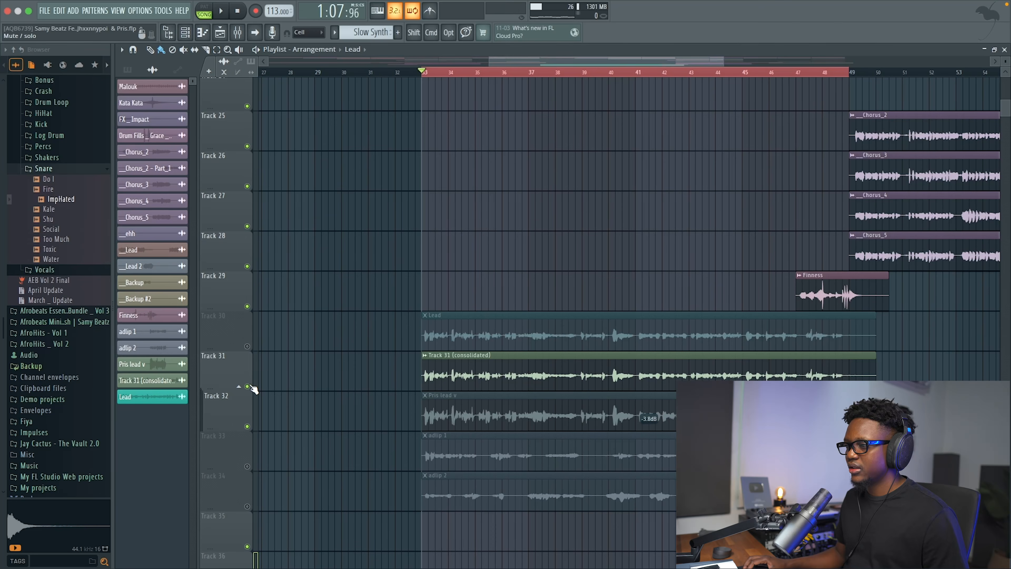
Step: Audition the processed vocal in the playlist, mute Track 31 and unmute Track 30 to compare the two vocals
{"action": "key", "text": "space"}
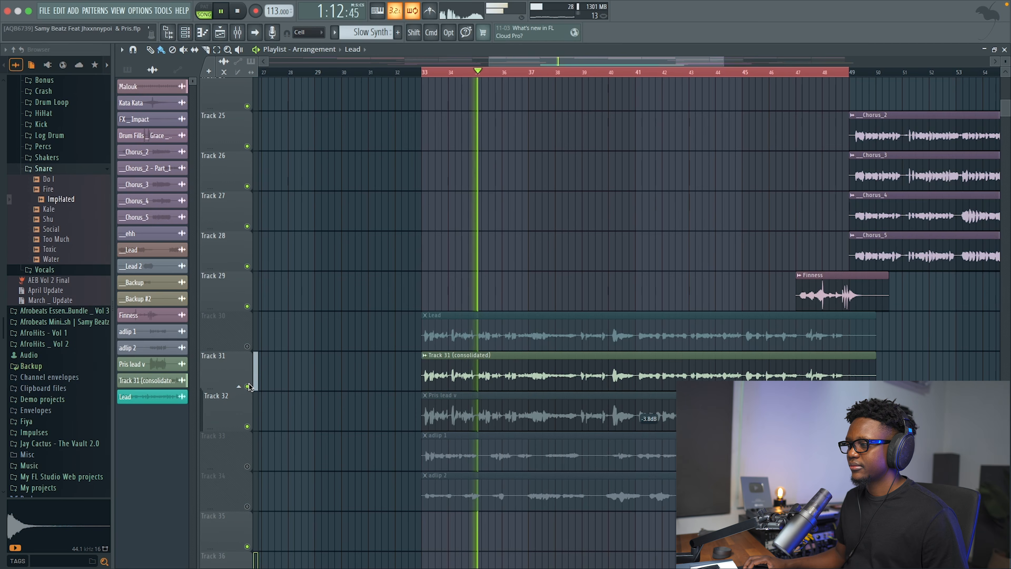
{"action": "key", "text": "space"}
{"action": "key", "text": "space"}
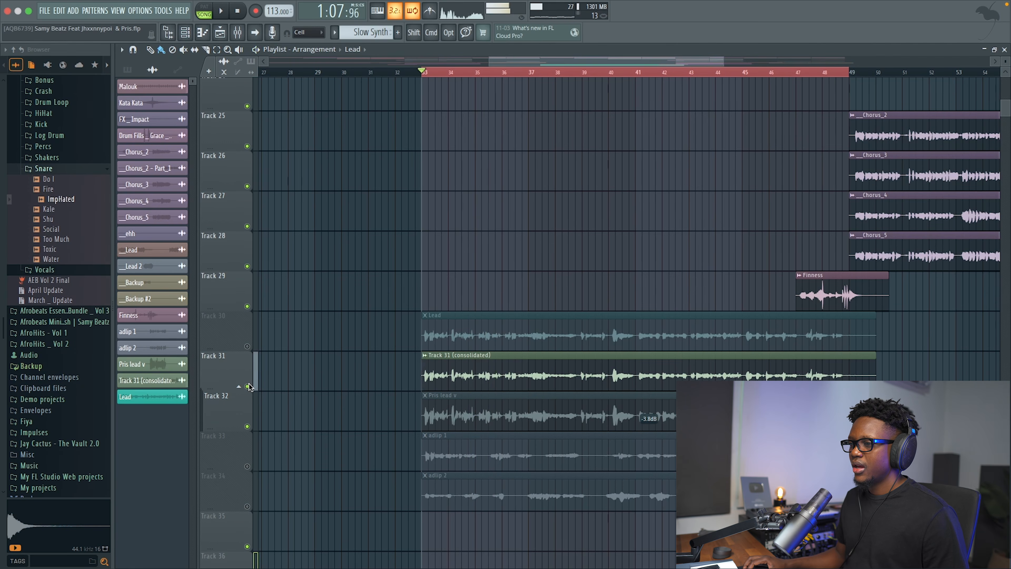
{"action": "left_click", "coordinate": [247, 386]}
{"action": "left_click", "coordinate": [246, 346]}
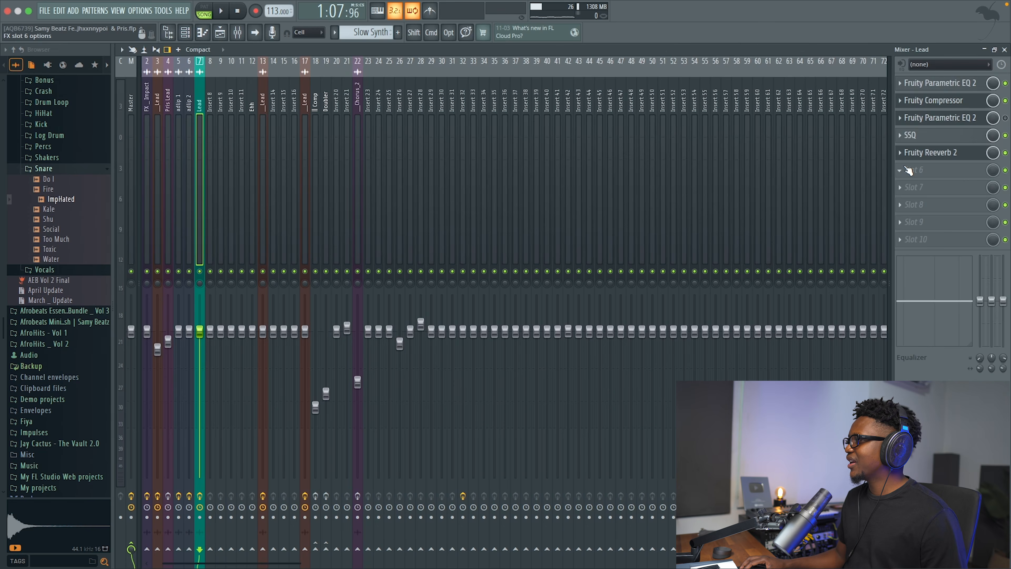
Step: Load Fruity Delay 3 into the sixth effect slot of the Lead insert
{"action": "left_click", "coordinate": [909, 171]}
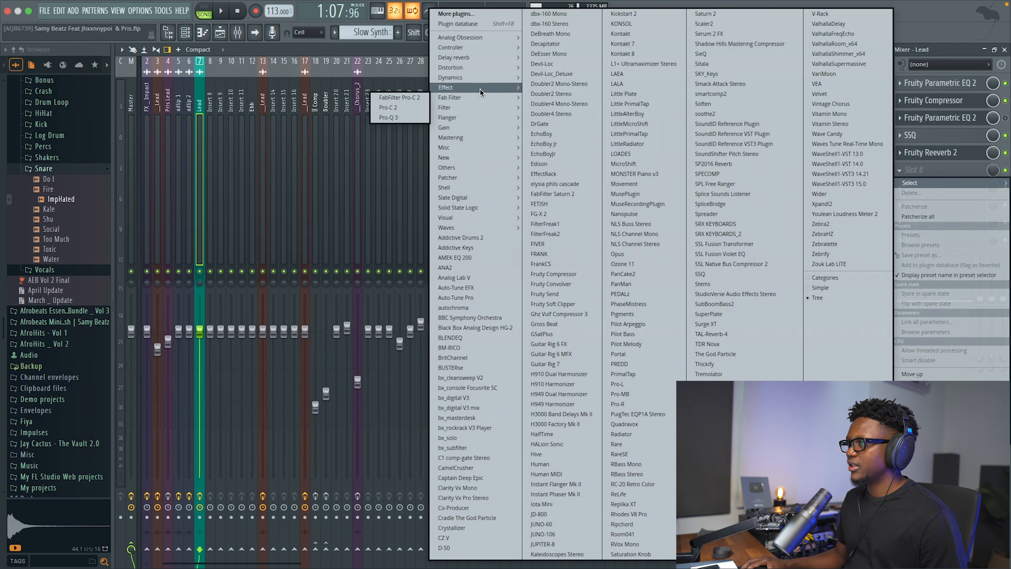
{"action": "mouse_move", "coordinate": [446, 108]}
{"action": "mouse_move", "coordinate": [454, 57]}
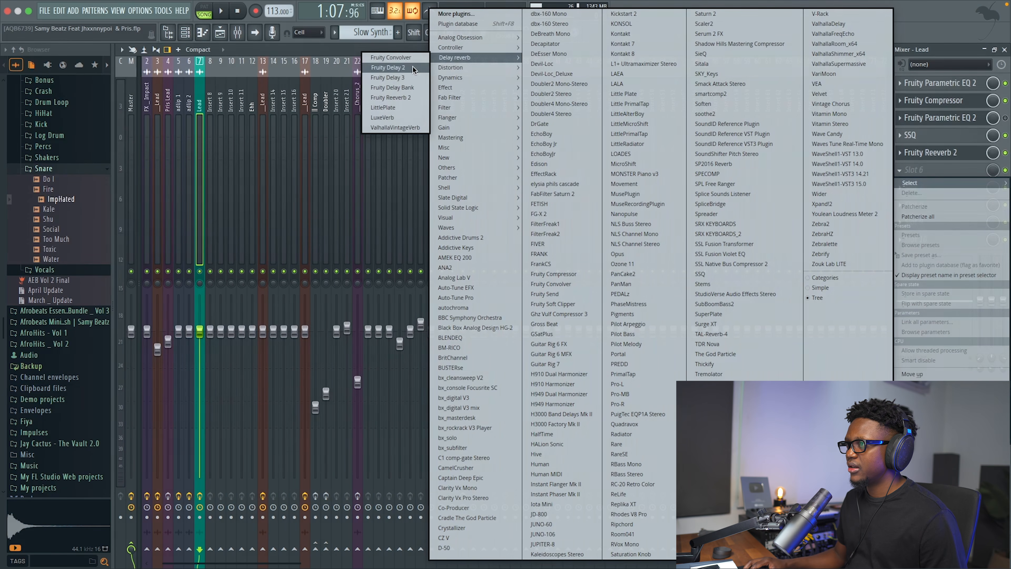
{"action": "left_click", "coordinate": [391, 77]}
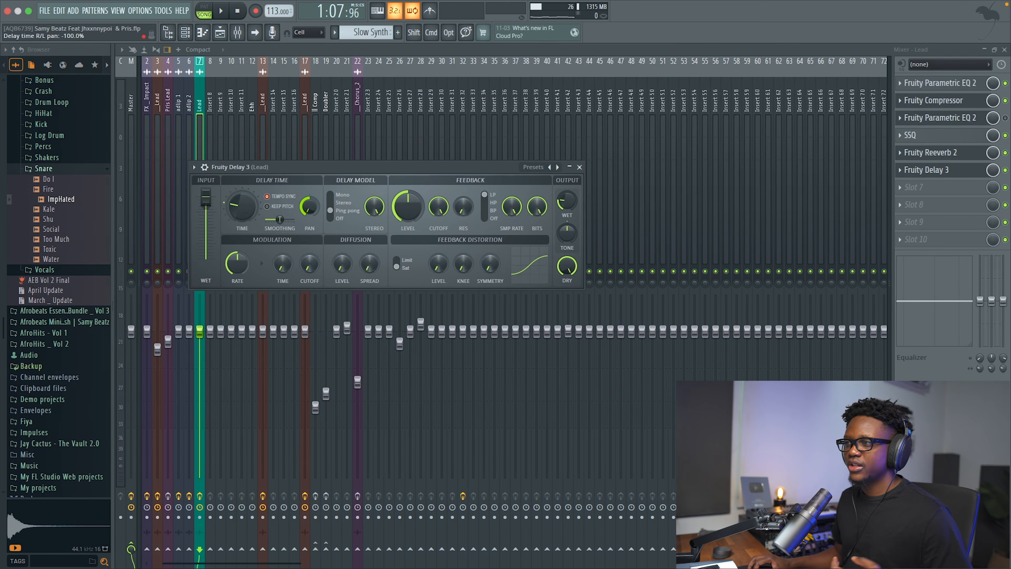
Step: Lower the delay's feedback level to about 27.3% and adjust its wet output level while the vocal plays
{"action": "left_click_drag", "start_coordinate": [415, 215], "coordinate": [415, 229]}
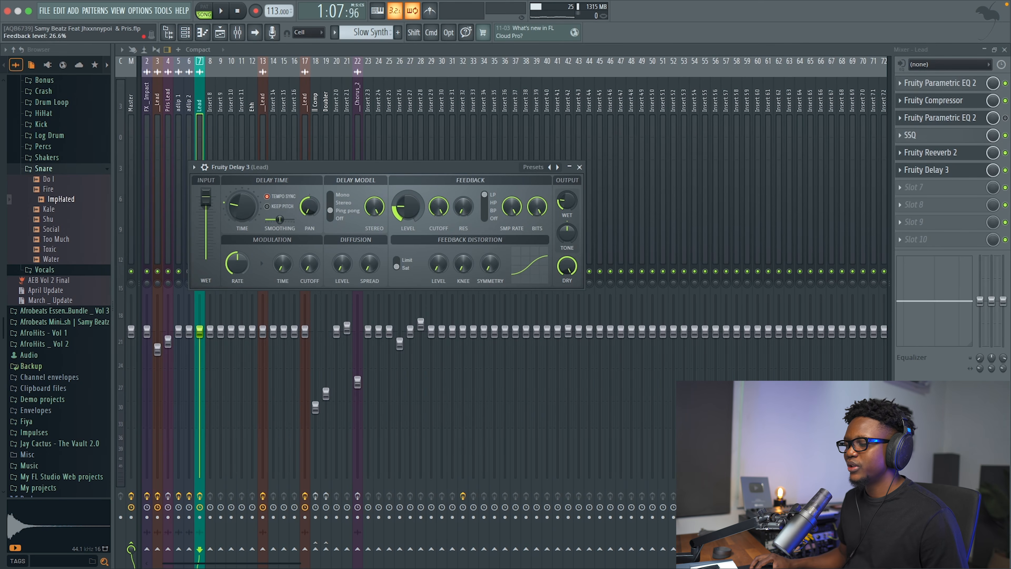
{"action": "key", "text": "space"}
{"action": "left_click_drag", "start_coordinate": [561, 211], "coordinate": [561, 217]}
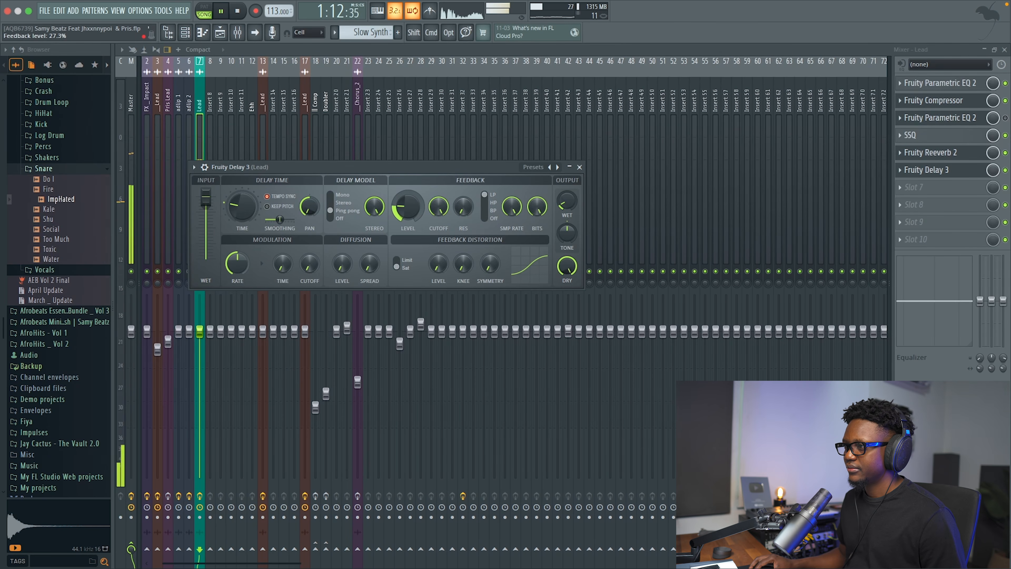
{"action": "left_click_drag", "start_coordinate": [567, 202], "coordinate": [567, 209]}
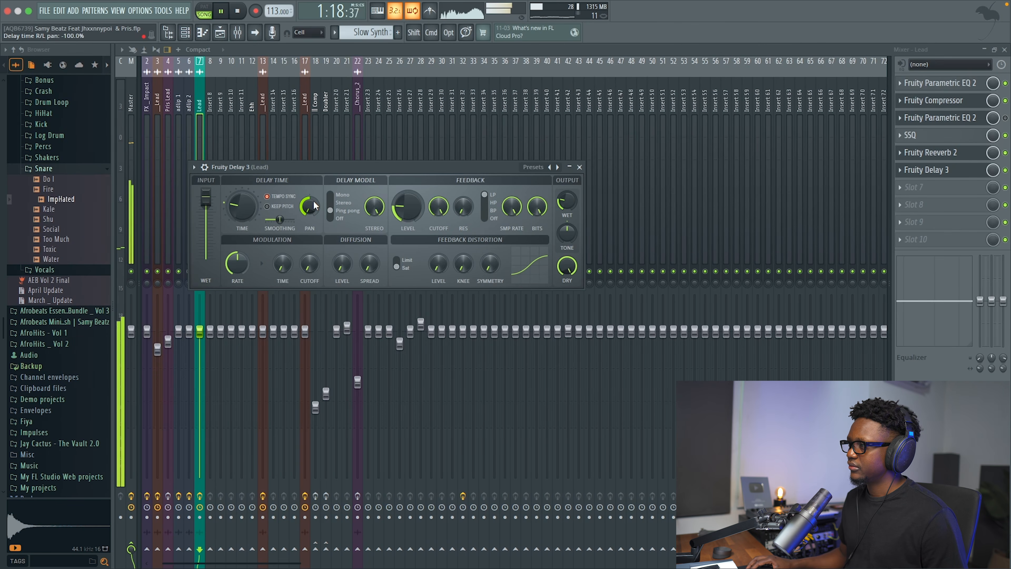
Step: Lower the Fruity Delay 3 wet output level slightly on the Lead insert
{"action": "key", "text": "space"}
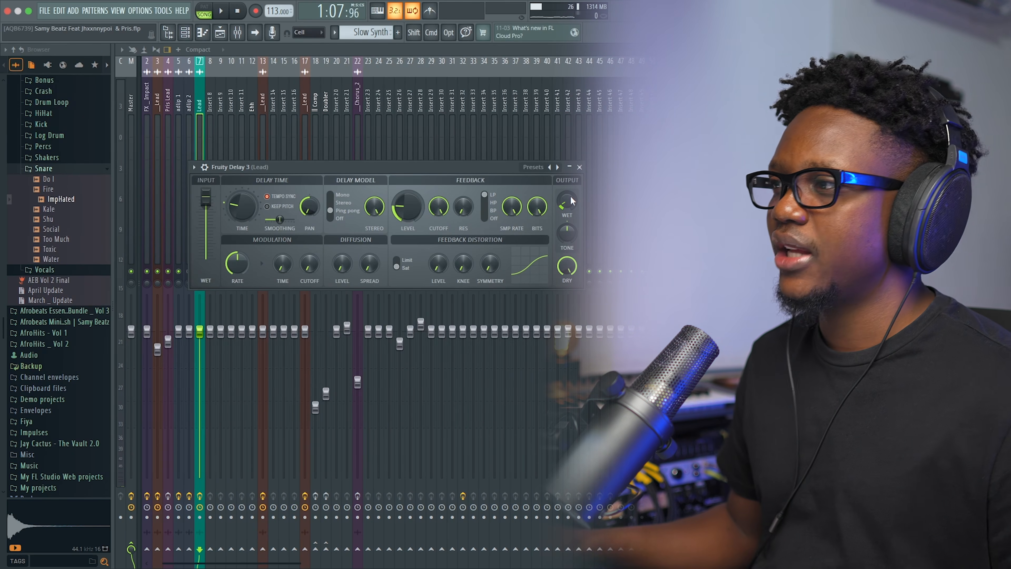
{"action": "left_click_drag", "start_coordinate": [571, 195], "coordinate": [570, 202]}
{"action": "key", "text": "space"}
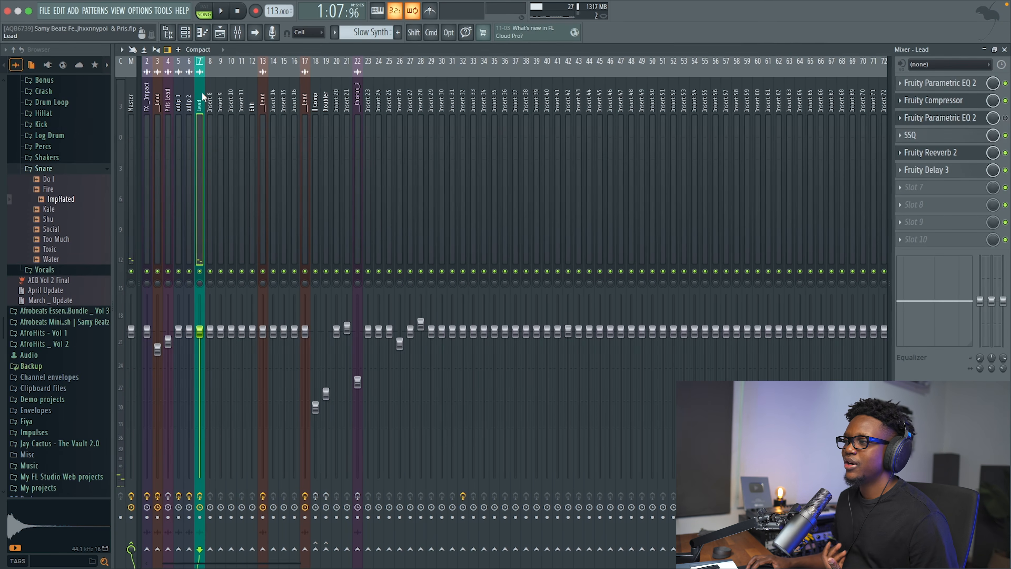
Step: Route the Lead insert to Insert 38 as an additional send
{"action": "scroll", "coordinate": [202, 92], "scroll_direction": "up", "scroll_amount": 1}
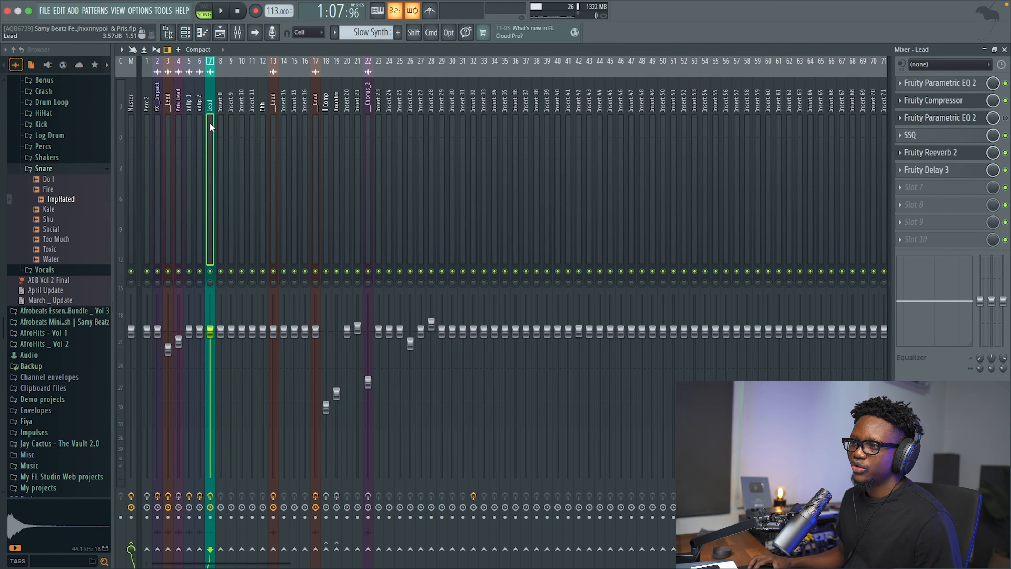
{"action": "right_click", "coordinate": [537, 549]}
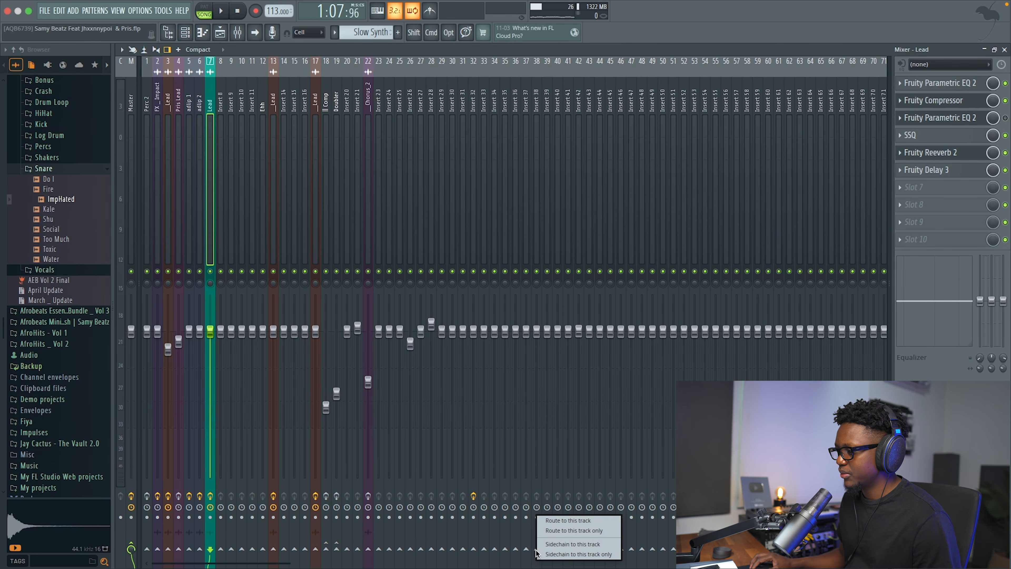
{"action": "left_click", "coordinate": [577, 522]}
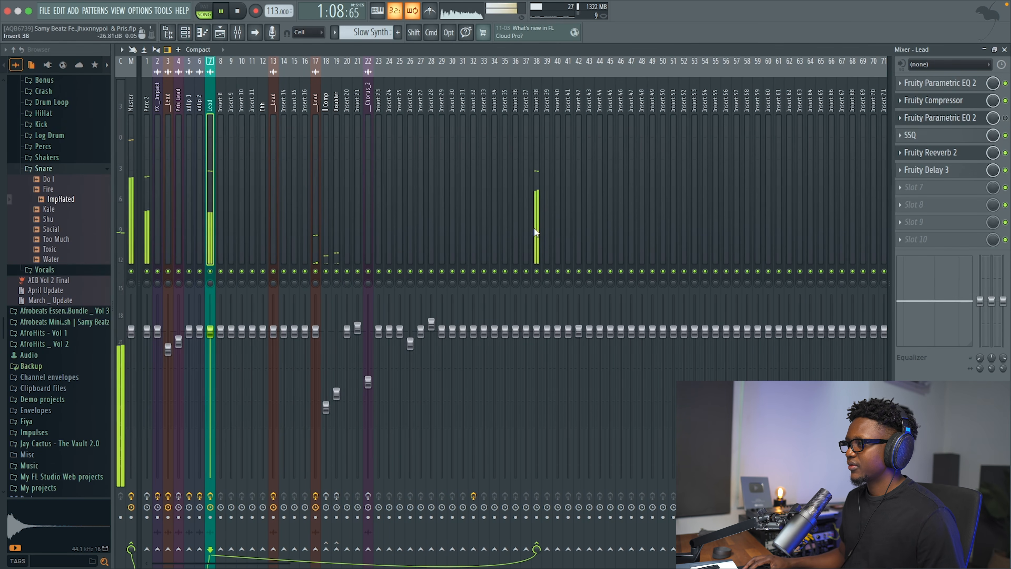
Step: Load Fruity Stereo Shaper into the first effect slot of Insert 38
{"action": "left_click", "coordinate": [536, 219]}
{"action": "left_click", "coordinate": [976, 102]}
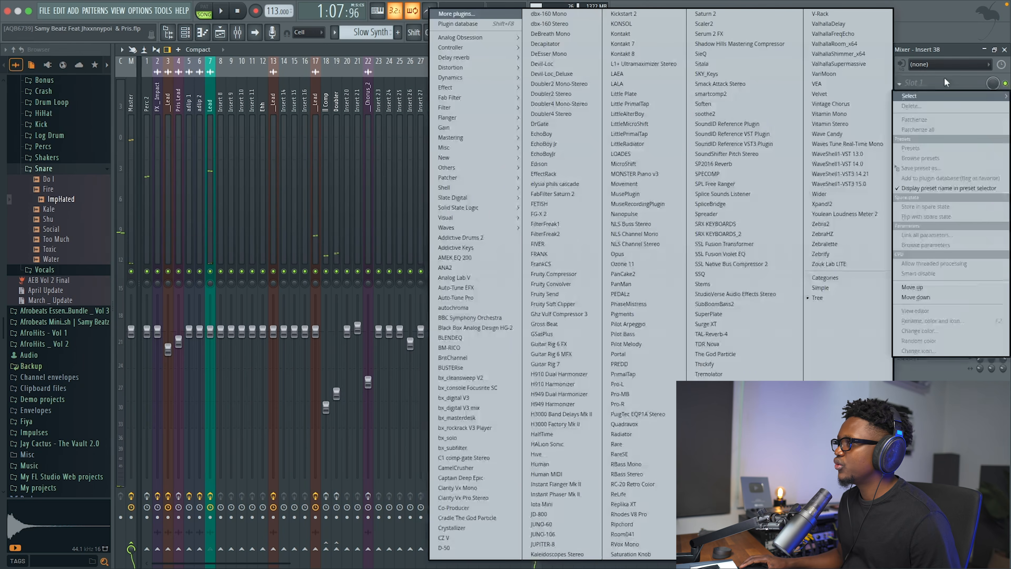
{"action": "mouse_move", "coordinate": [451, 128]}
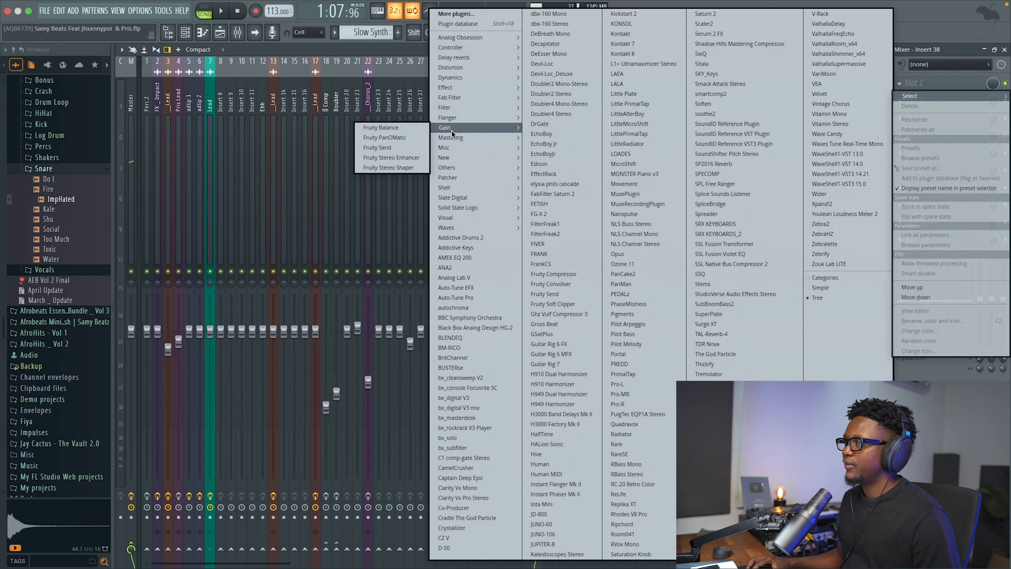
{"action": "left_click", "coordinate": [410, 163]}
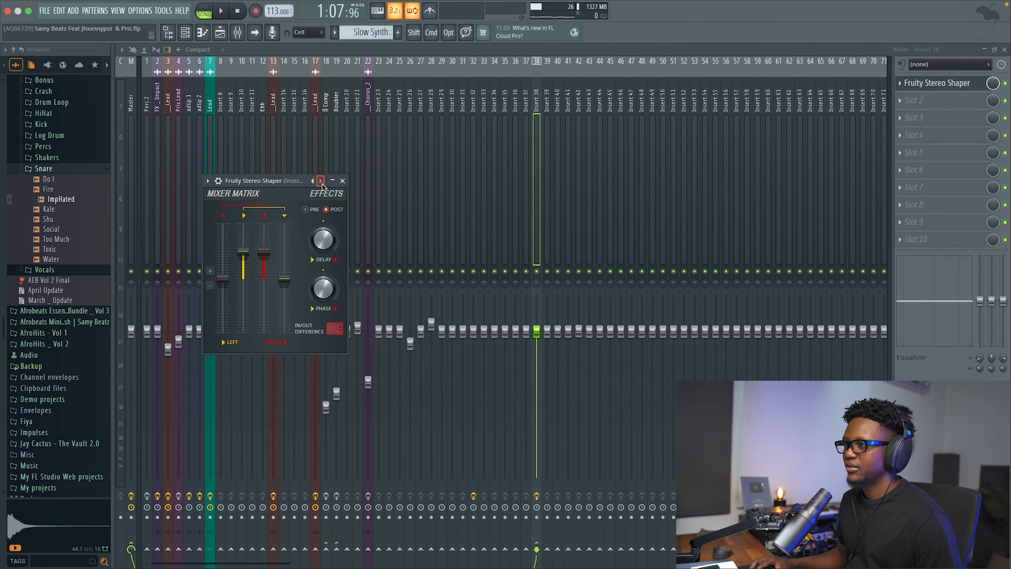
Step: Lower Insert 38's volume fader well below full level, balancing it against the lead vocal during playback
{"action": "key", "text": "space"}
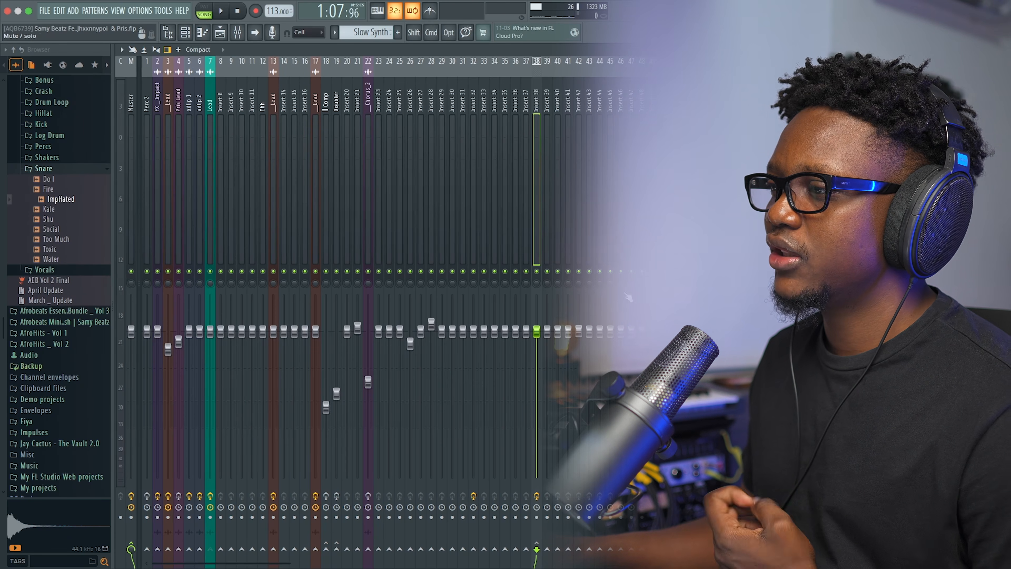
{"action": "left_click_drag", "start_coordinate": [537, 332], "coordinate": [537, 470]}
{"action": "key", "text": "space"}
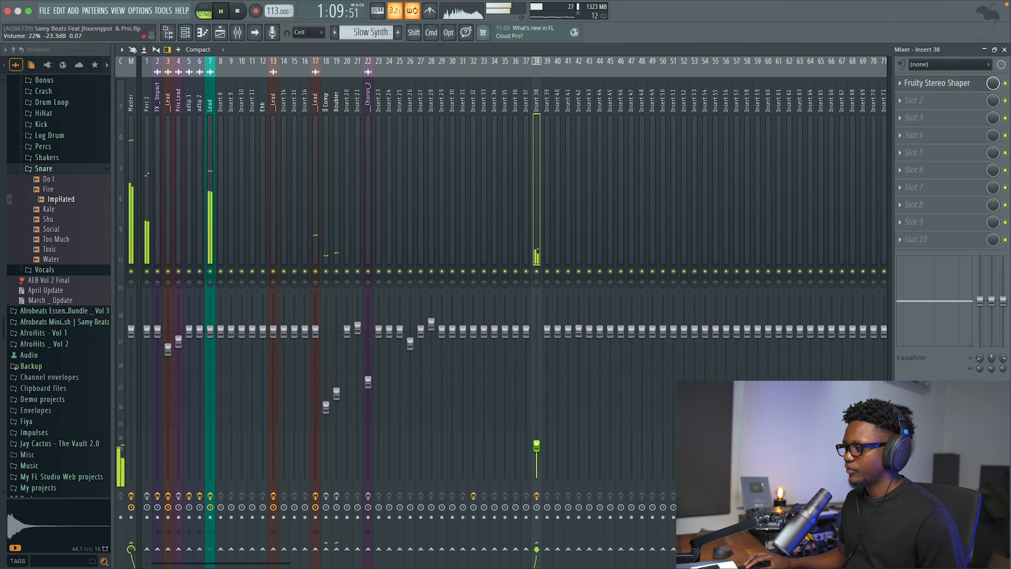
{"action": "left_click_drag", "start_coordinate": [537, 445], "coordinate": [537, 440]}
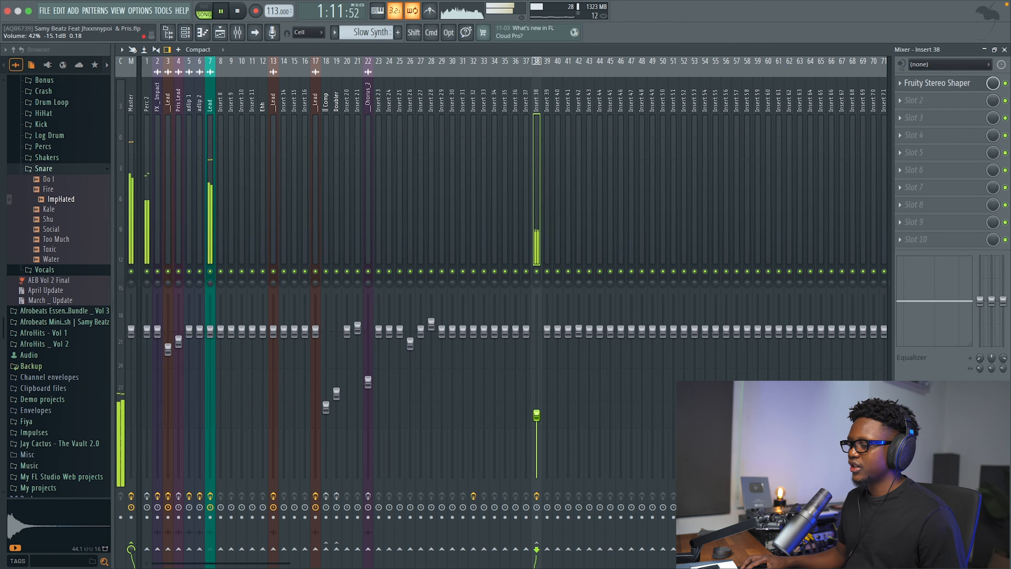
{"action": "left_click_drag", "start_coordinate": [537, 381], "coordinate": [536, 368]}
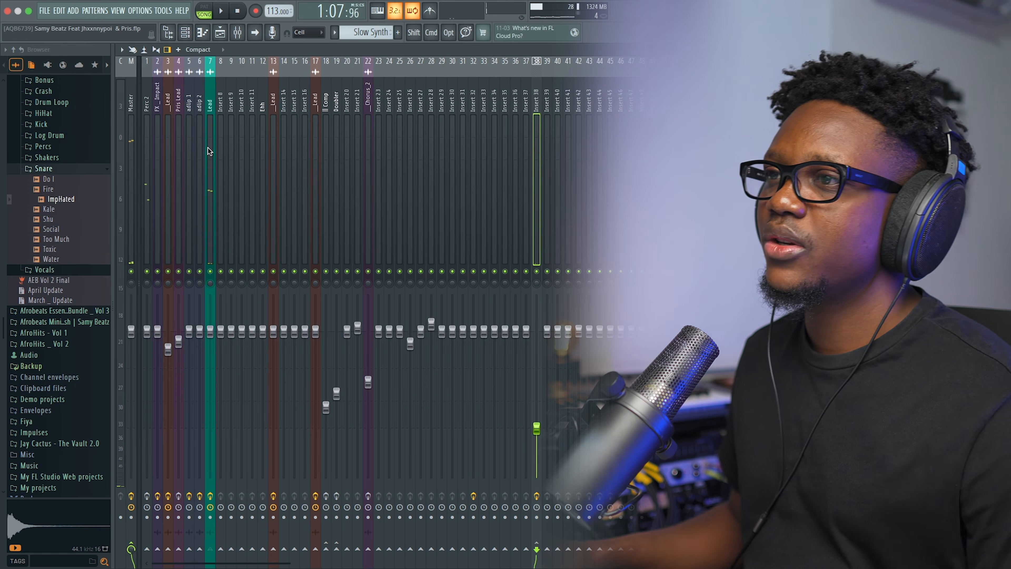
Step: Send the Lead insert to Insert 39 as well, and select Insert 39
{"action": "scroll", "coordinate": [208, 151], "scroll_direction": "right", "scroll_amount": 1}
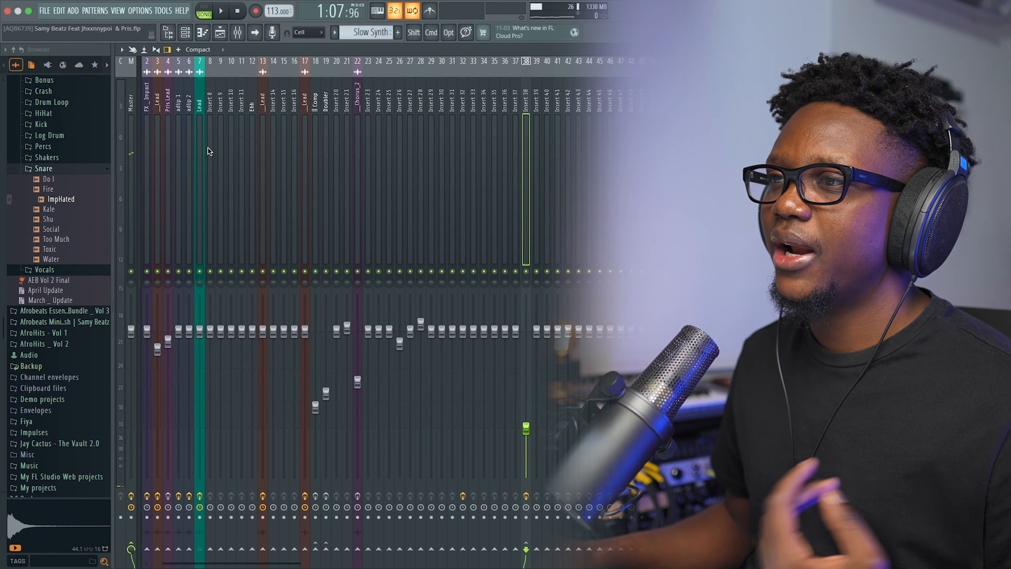
{"action": "left_click", "coordinate": [201, 155]}
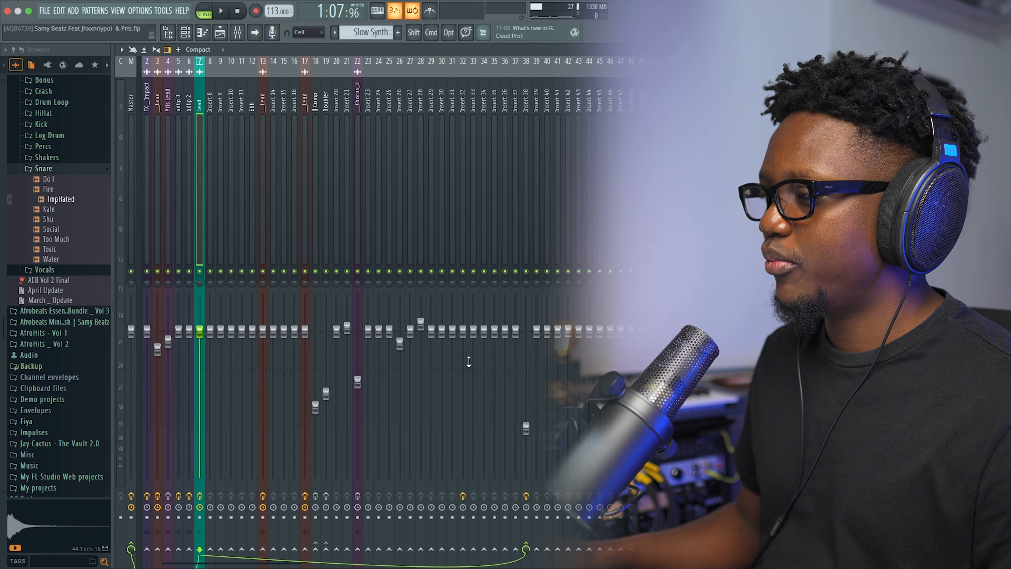
{"action": "left_click", "coordinate": [537, 549]}
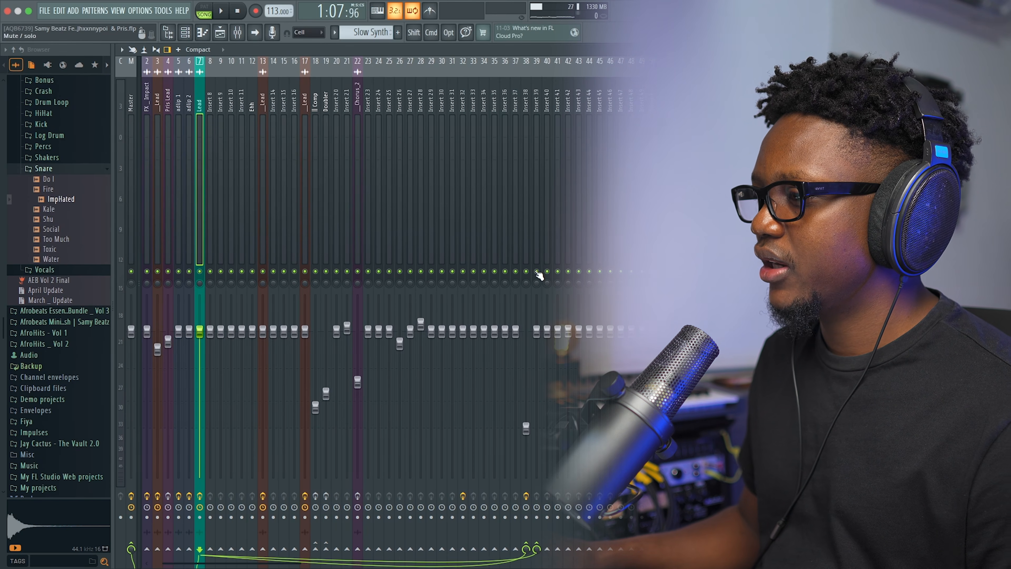
{"action": "key", "text": "space"}
{"action": "left_click", "coordinate": [537, 243]}
{"action": "key", "text": "space"}
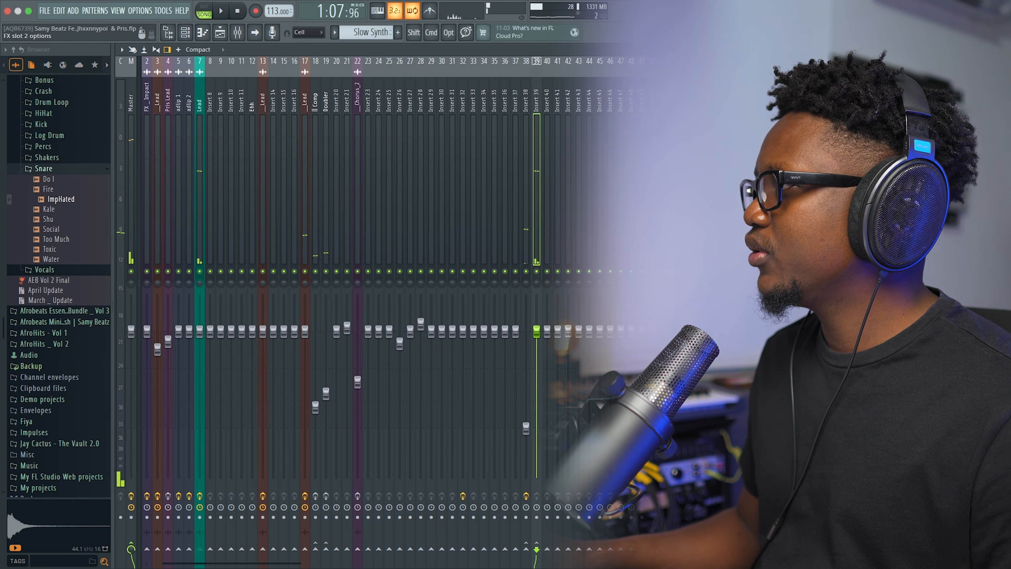
Step: Load Fruity Limiter into the first effect slot of Insert 39
{"action": "left_click", "coordinate": [916, 85]}
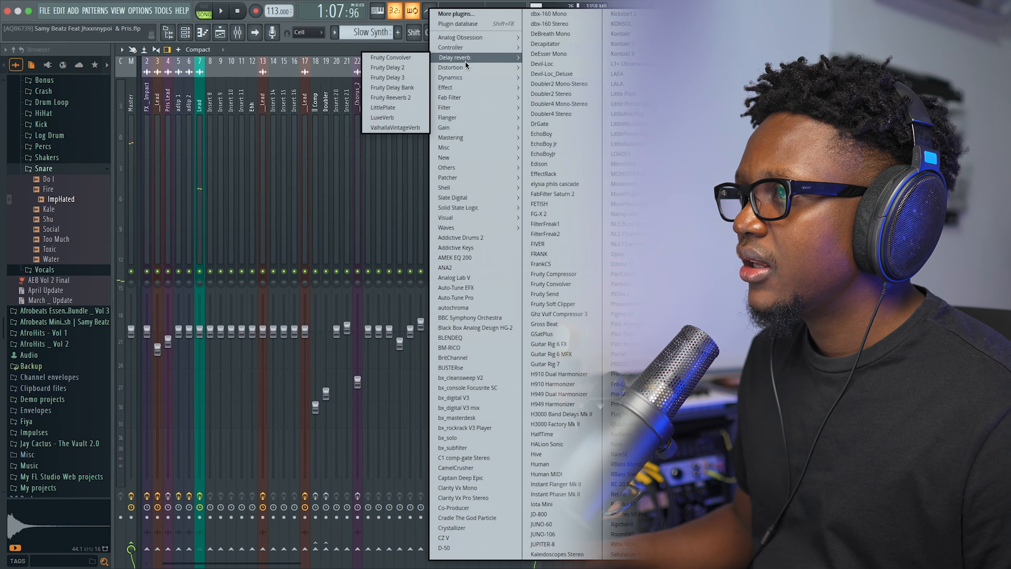
{"action": "mouse_move", "coordinate": [462, 76]}
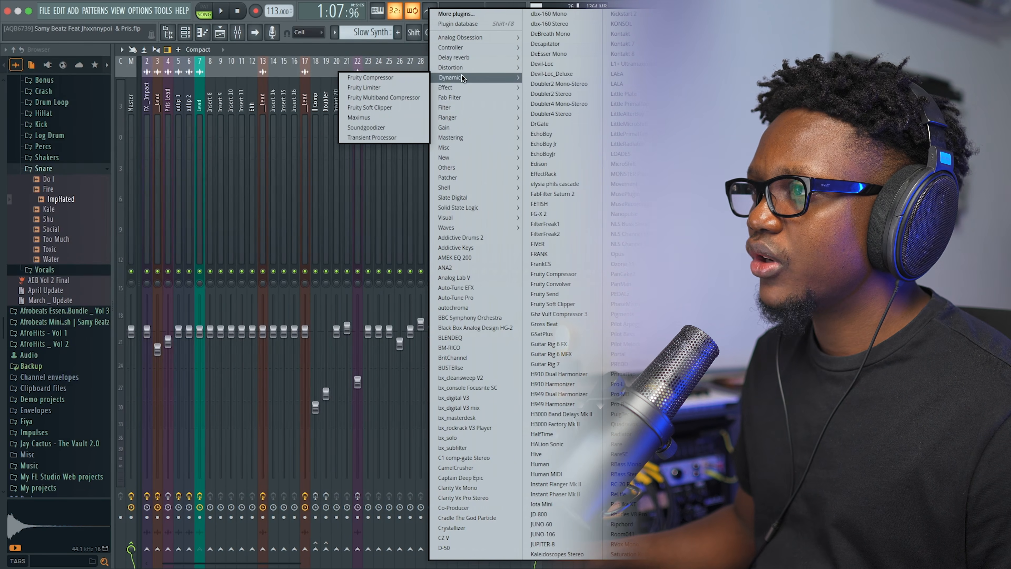
{"action": "left_click", "coordinate": [374, 88]}
Step: Switch Fruity Limiter to compressor mode, lower the threshold, and raise the ratio and gain while the vocal plays
{"action": "left_click", "coordinate": [464, 331]}
{"action": "left_click_drag", "start_coordinate": [456, 286], "coordinate": [456, 341]}
{"action": "key", "text": "space"}
{"action": "left_click_drag", "start_coordinate": [505, 289], "coordinate": [504, 274]}
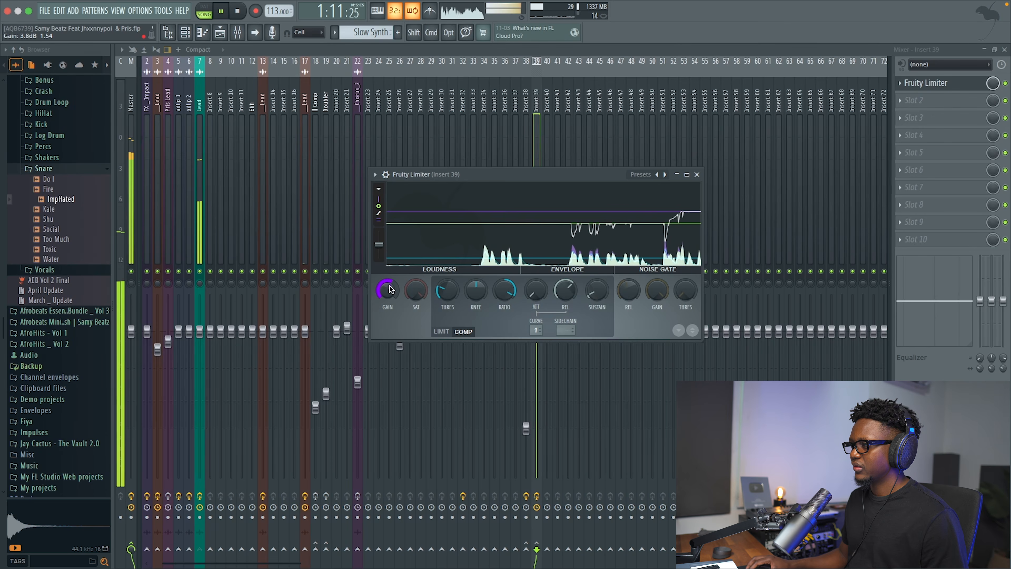
{"action": "left_click_drag", "start_coordinate": [447, 290], "coordinate": [447, 298]}
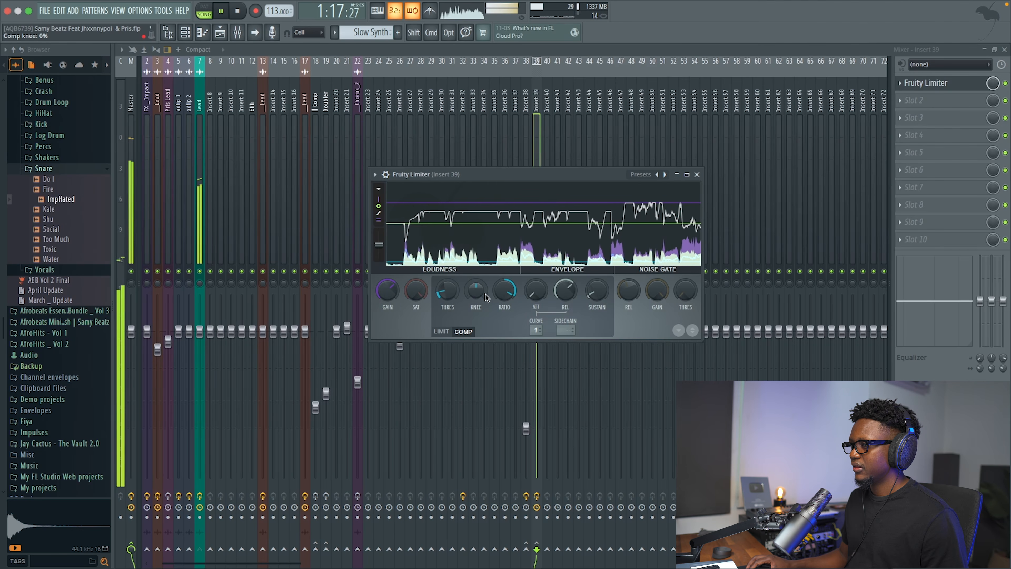
Step: Close Fruity Limiter and lower Insert 39's volume fader to blend the compressed signal under the lead
{"action": "key", "text": "space"}
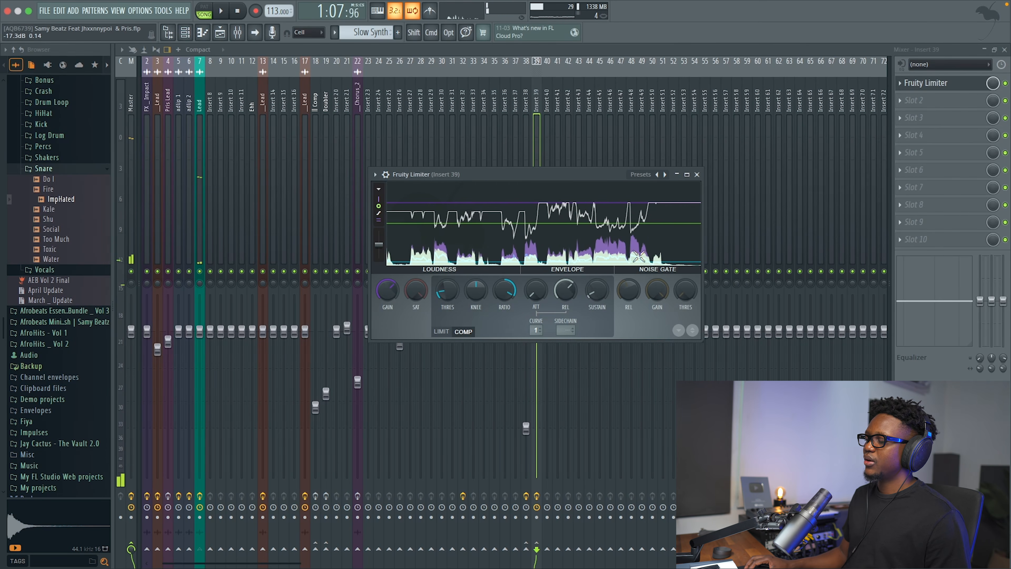
{"action": "left_click", "coordinate": [697, 174]}
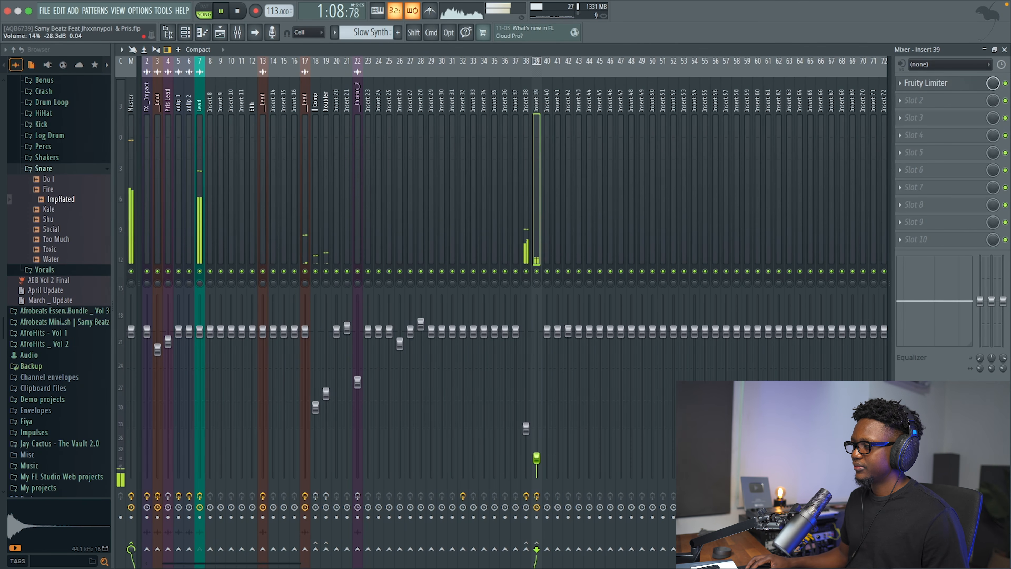
{"action": "mouse_move", "coordinate": [537, 411]}
{"action": "left_mouse_down"}
{"action": "mouse_move", "coordinate": [537, 375]}
{"action": "mouse_move", "coordinate": [535, 416]}
{"action": "left_mouse_up"}
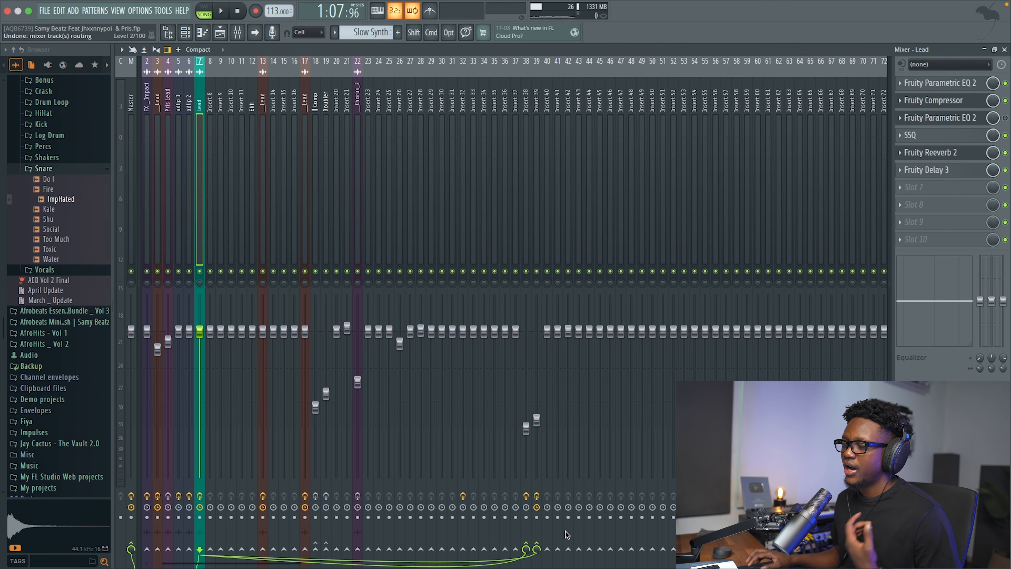
Step: Send the Lead insert to Insert 40 too, and select Insert 40
{"action": "left_click", "coordinate": [548, 550]}
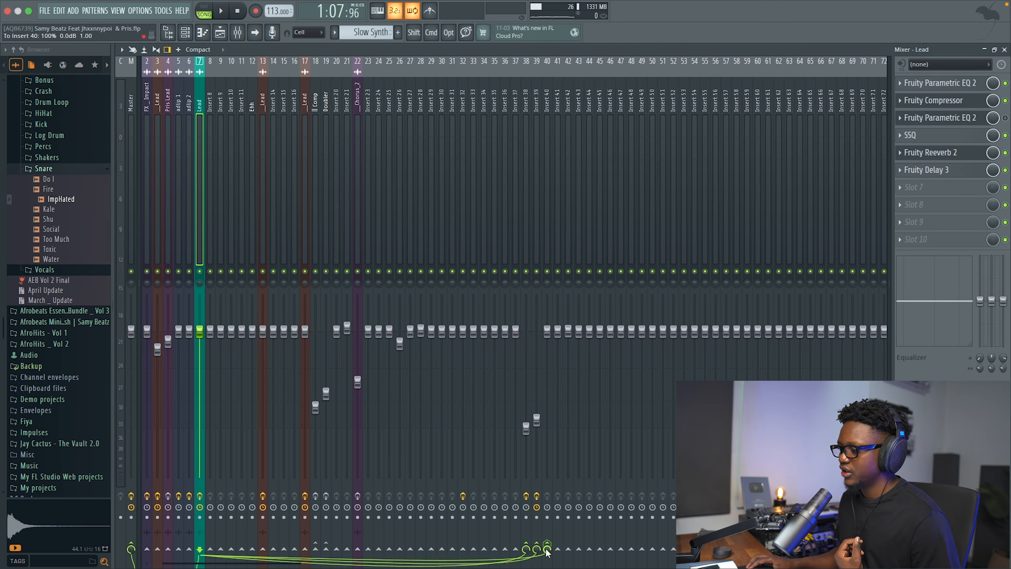
{"action": "key", "text": "space"}
{"action": "left_click", "coordinate": [548, 249]}
{"action": "key", "text": "space"}
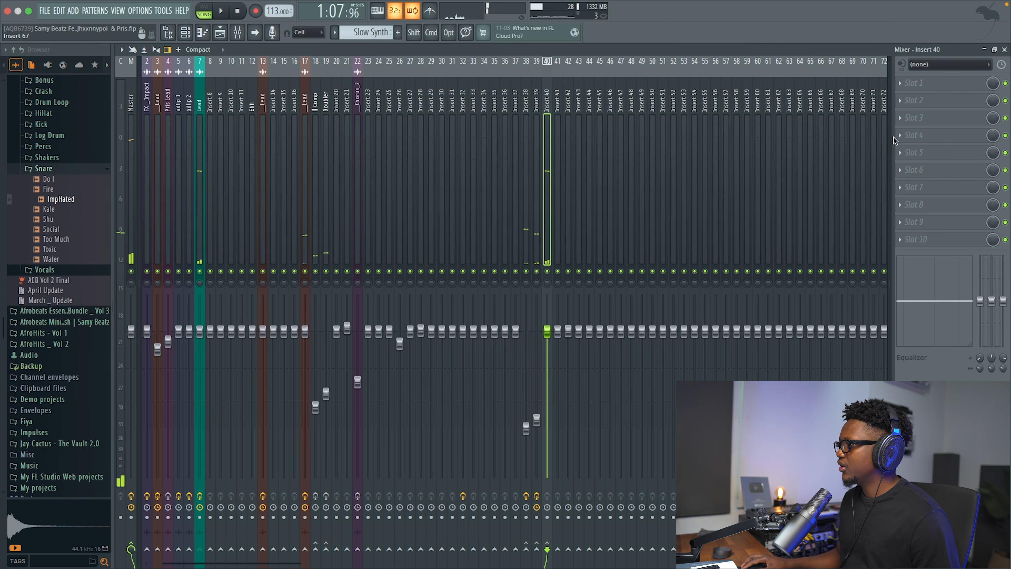
Step: Load Distructor into the first effect slot of Insert 40
{"action": "left_click", "coordinate": [913, 84]}
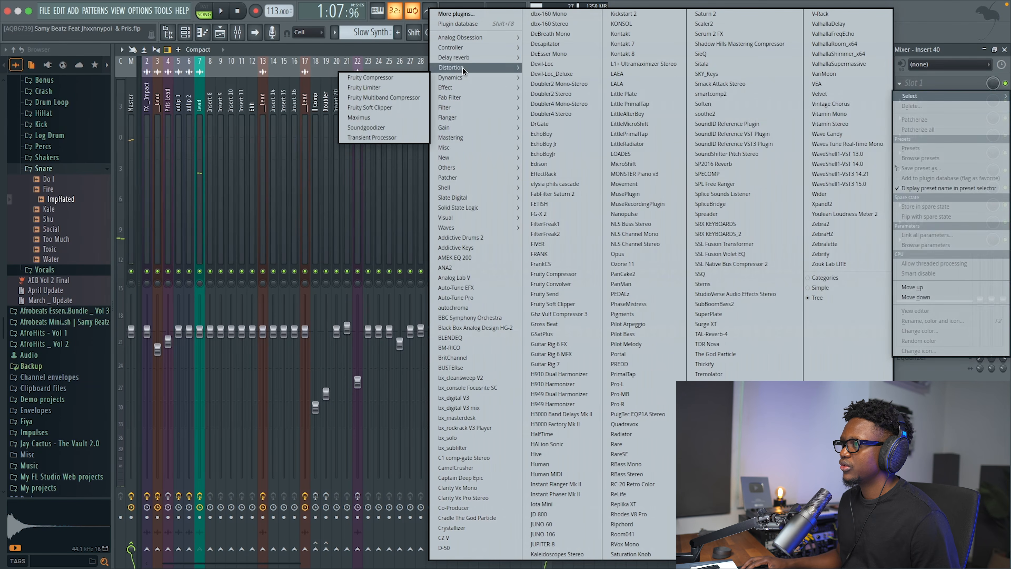
{"action": "mouse_move", "coordinate": [462, 68]}
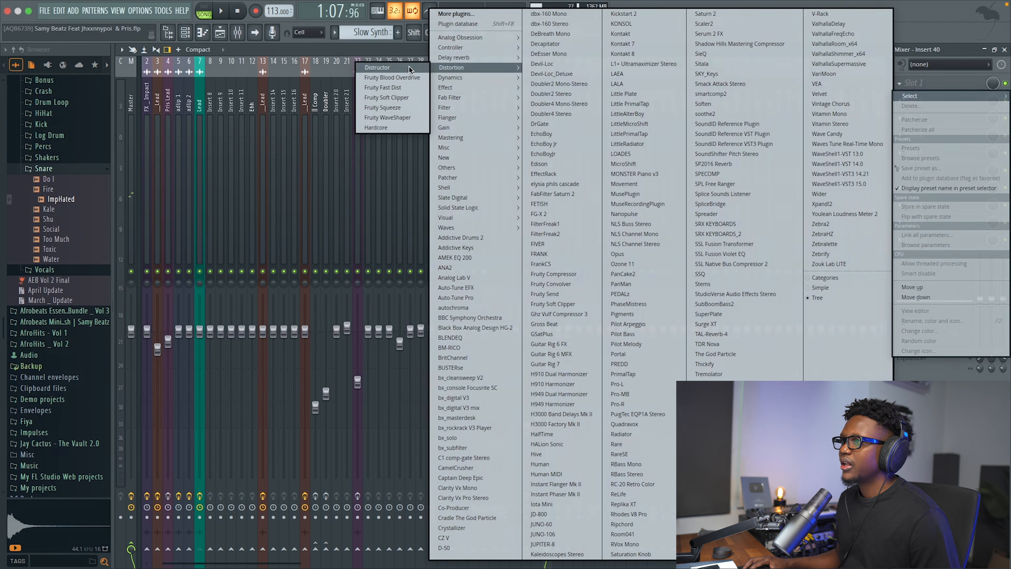
{"action": "left_click", "coordinate": [385, 67]}
Step: Step through Distructor's presets during playback and choose Stereo fuzz
{"action": "key", "text": "space"}
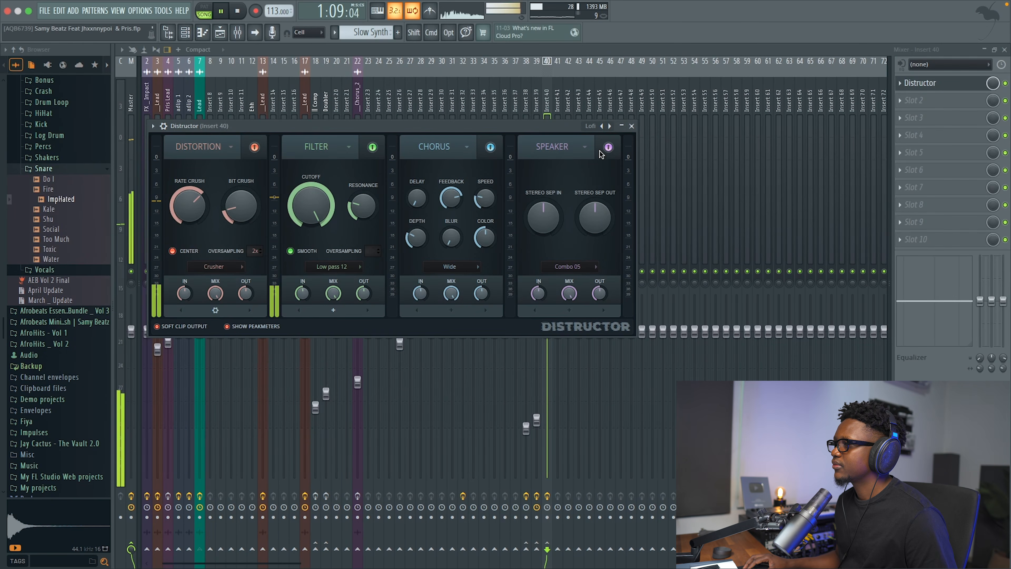
{"action": "left_click", "coordinate": [611, 126]}
{"action": "left_click", "coordinate": [611, 126]}
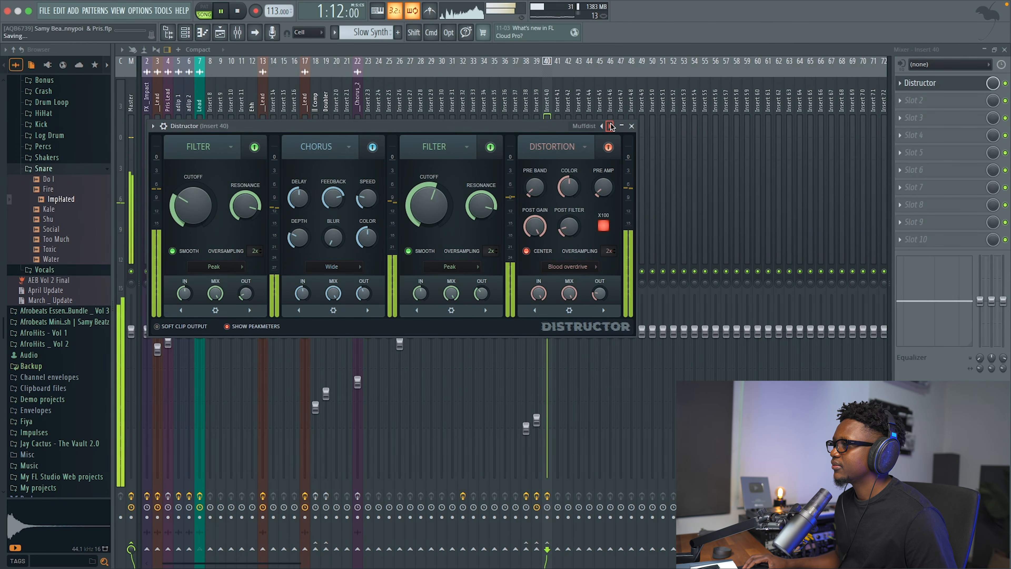
{"action": "left_click", "coordinate": [610, 126]}
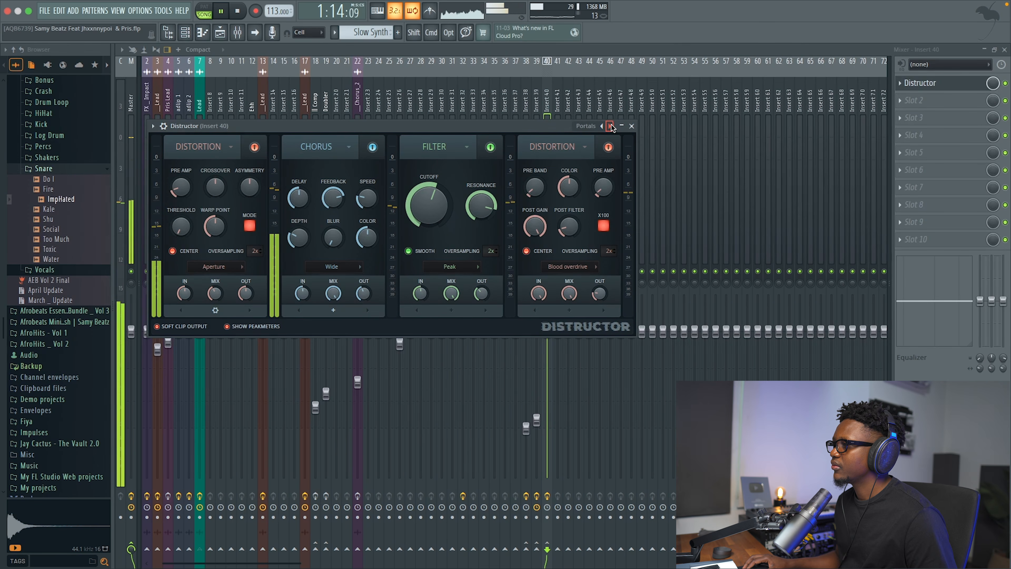
{"action": "left_click", "coordinate": [611, 126]}
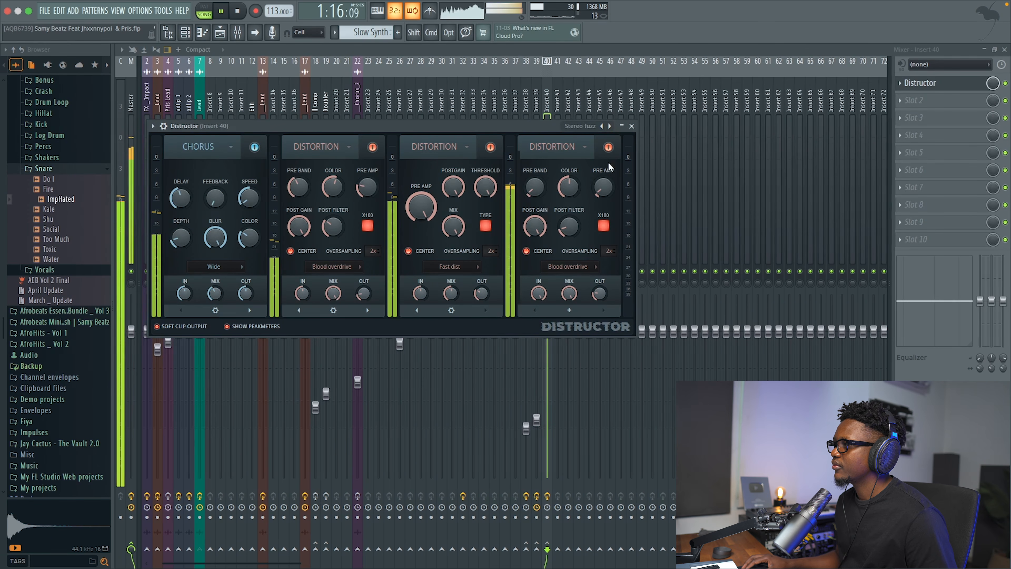
Step: Close Distructor and pull Insert 40's volume fader down close to its minimum
{"action": "key", "text": "space"}
{"action": "left_click", "coordinate": [631, 125]}
{"action": "left_click_drag", "start_coordinate": [550, 328], "coordinate": [547, 462]}
Step: Audition the lead vocal blended with the parallel sends on Inserts 38, 39 and 40
{"action": "key", "text": "space"}
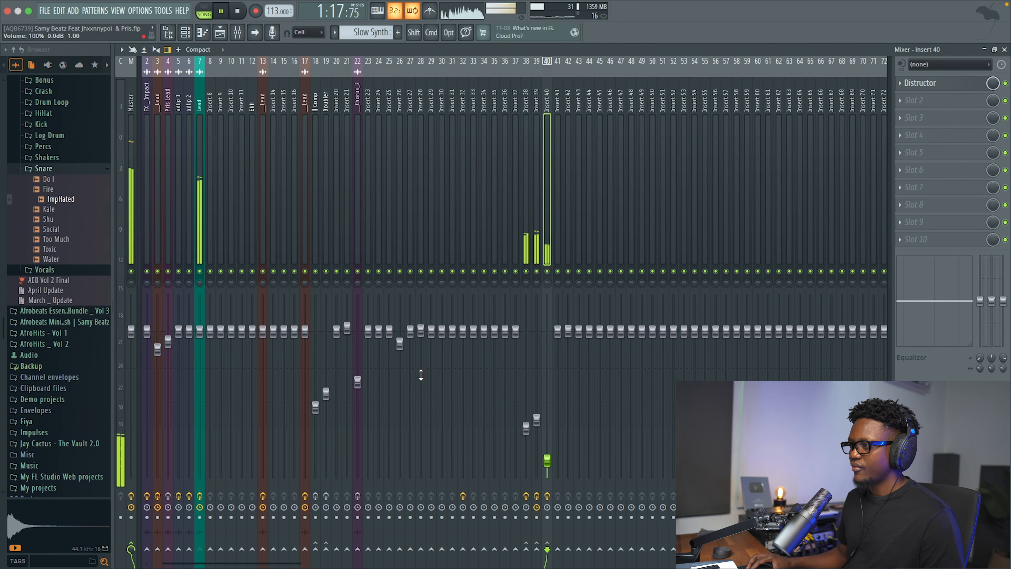
{"action": "scroll", "coordinate": [277, 239], "scroll_direction": "left", "scroll_amount": 1}
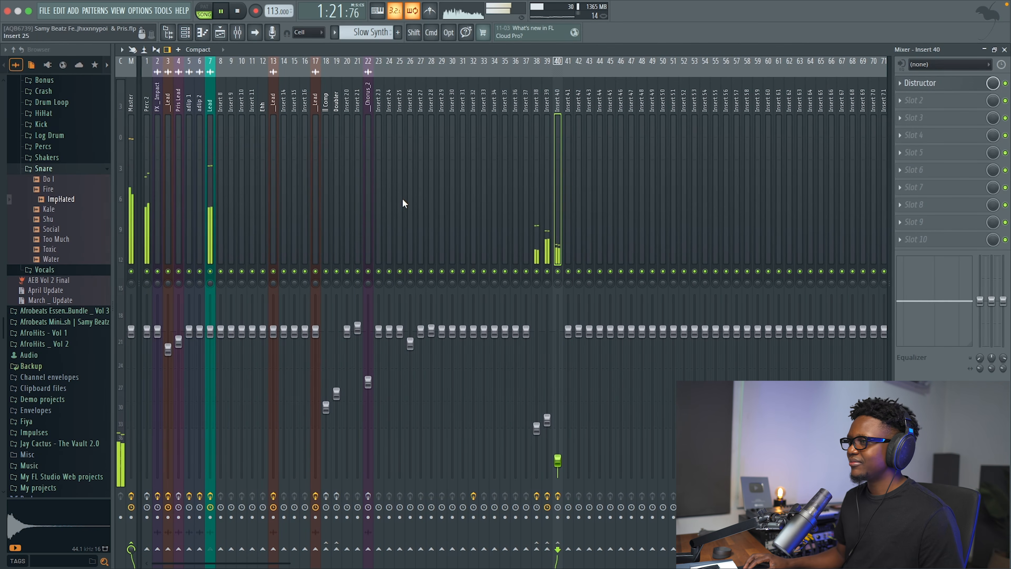
{"action": "scroll", "coordinate": [538, 151], "scroll_direction": "right", "scroll_amount": 1}
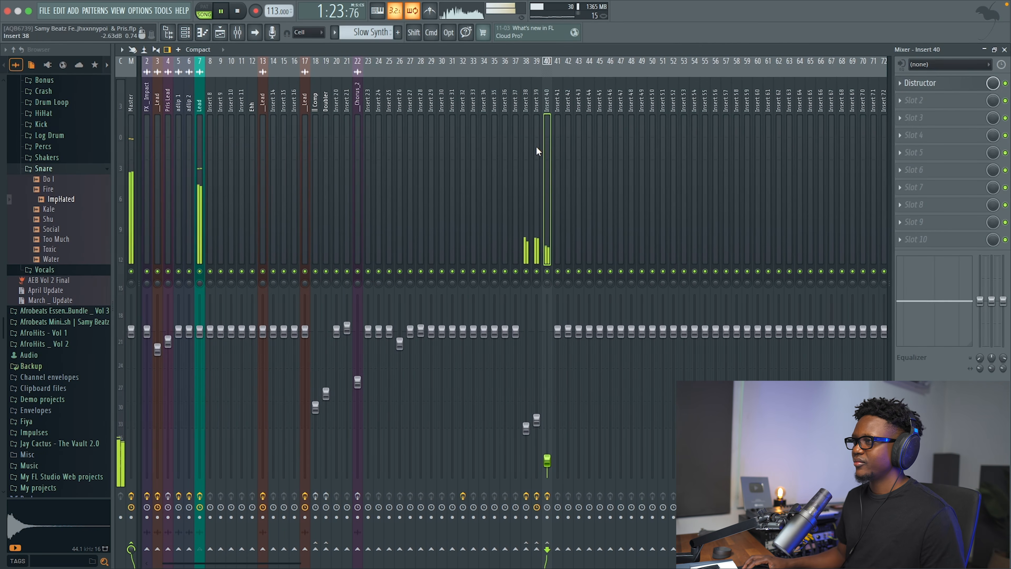
{"action": "key", "text": "space"}
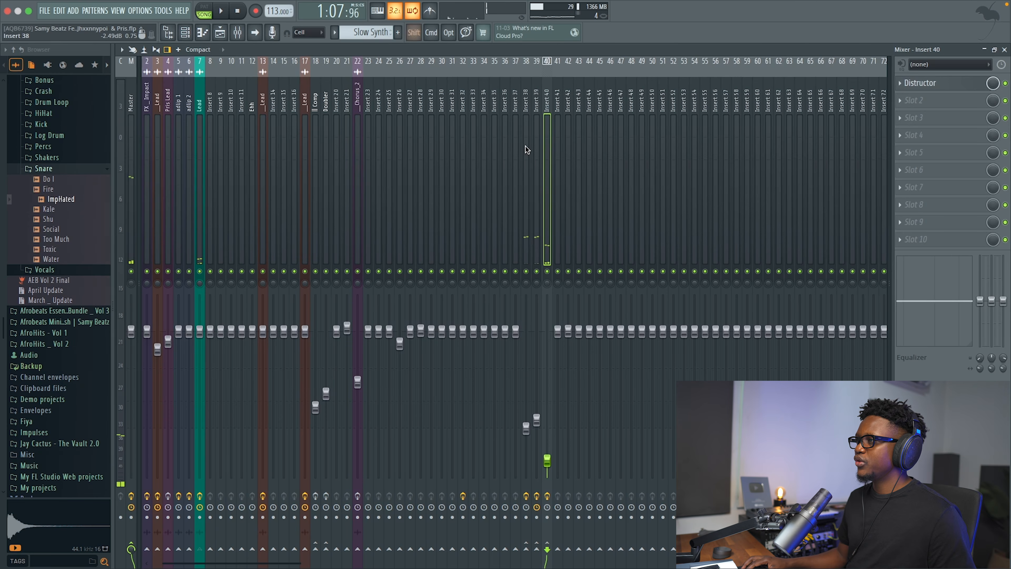
Step: Rename the parallel send tracks: Insert 38 as Doubler, Insert 39 as || COMP and Insert 40 as Dist
{"action": "double_click", "coordinate": [525, 144]}
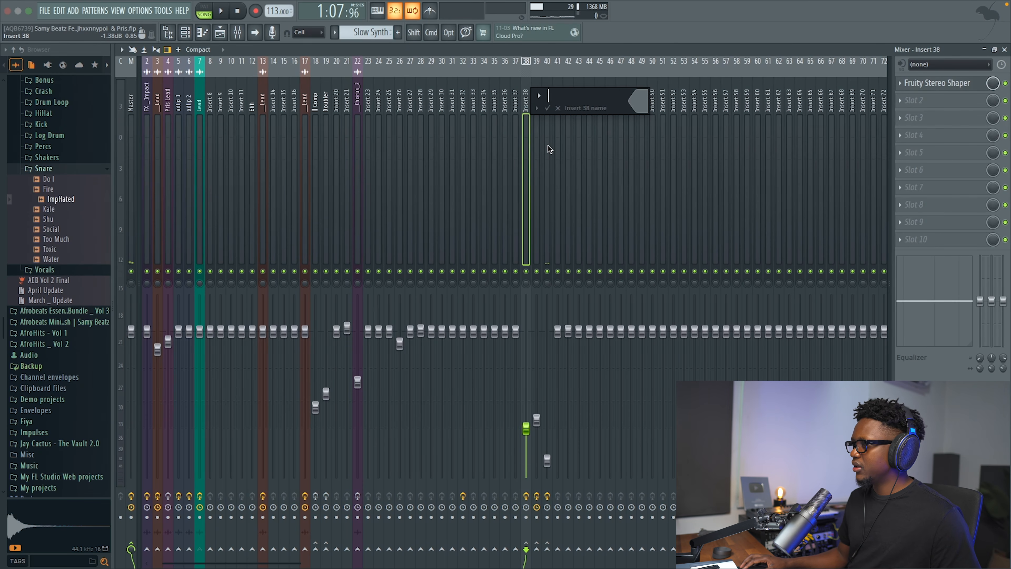
{"action": "type", "text": "Doubler"}
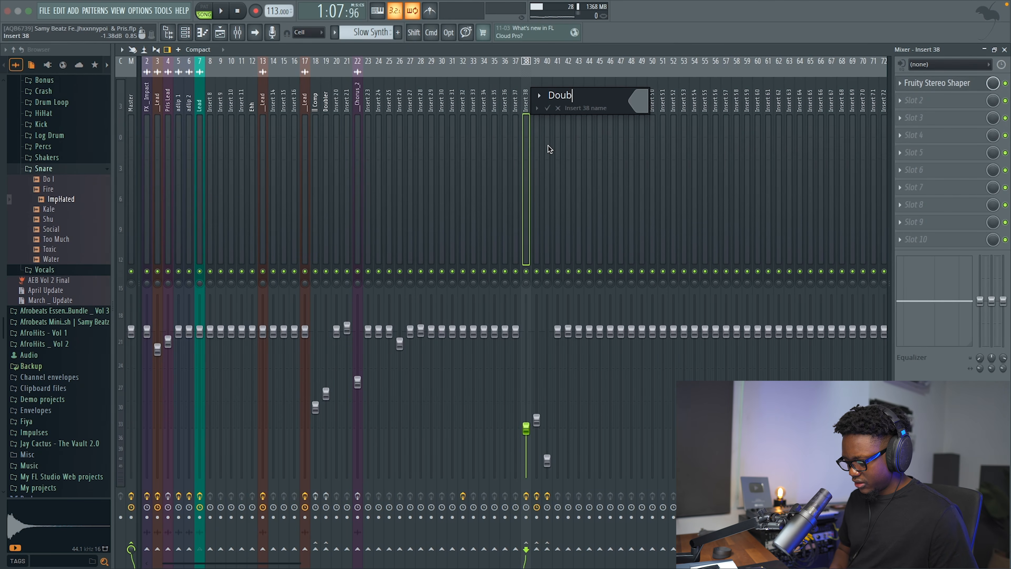
{"action": "key", "text": "Return"}
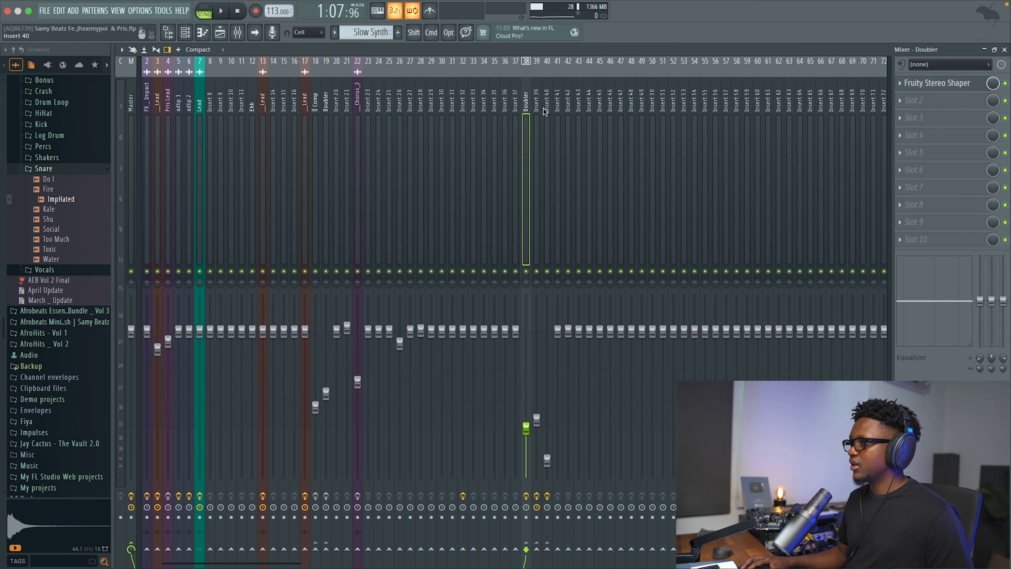
{"action": "left_click", "coordinate": [539, 106]}
{"action": "double_click", "coordinate": [540, 107]}
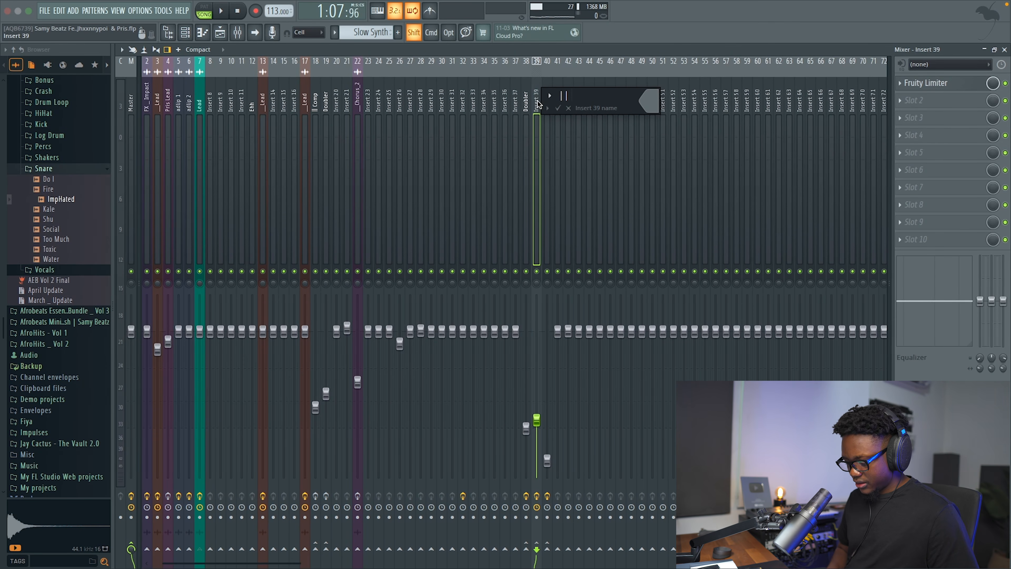
{"action": "type", "text": "|| COM"}
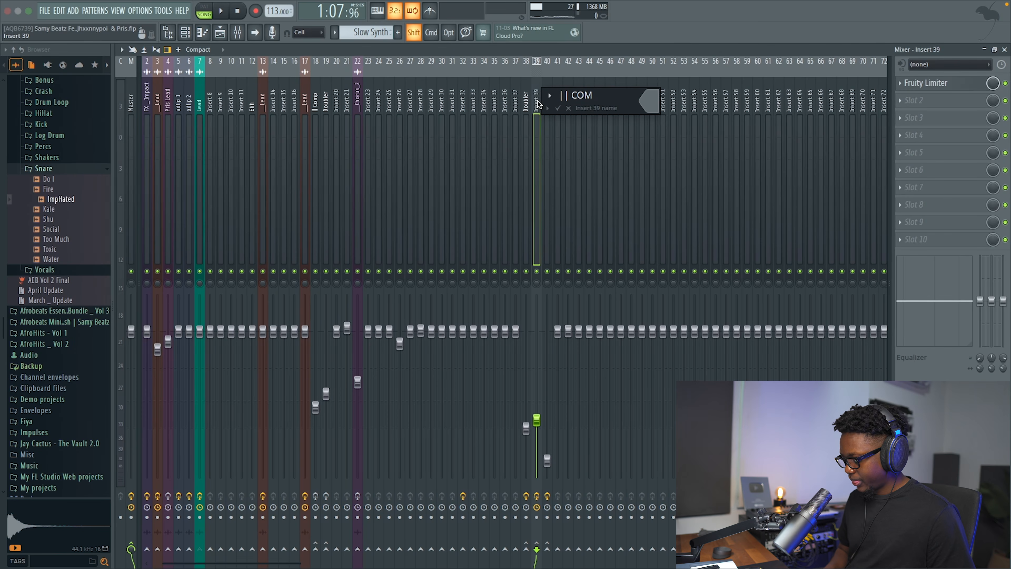
{"action": "type", "text": "P"}
{"action": "key", "text": "Return"}
{"action": "double_click", "coordinate": [548, 103]}
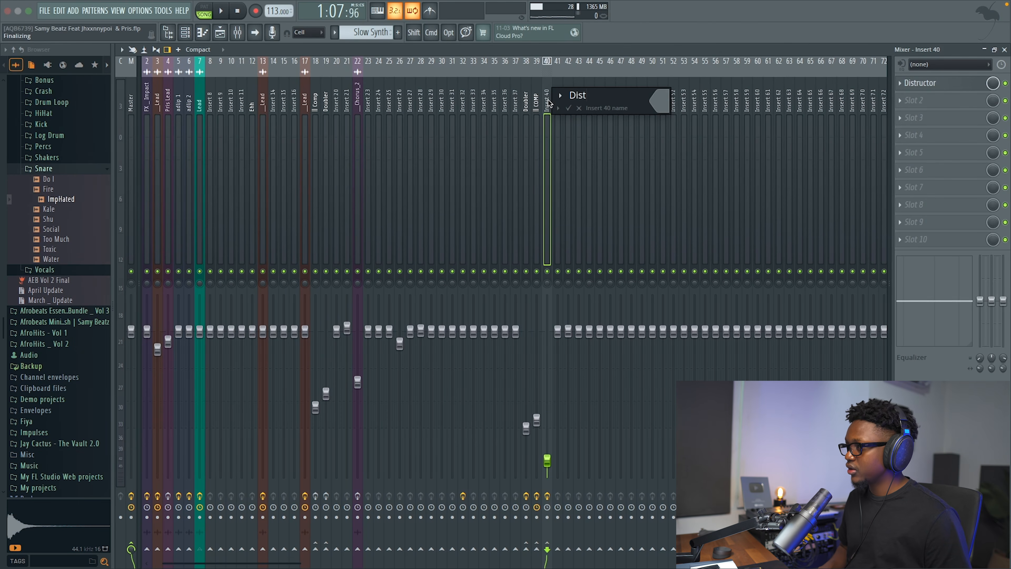
{"action": "key", "text": "Return"}
Step: Select the Doubler, || COMP and Dist tracks together and give all three the same orange-brown color
{"action": "key", "text": "Right"}
{"action": "left_click", "coordinate": [535, 106]}
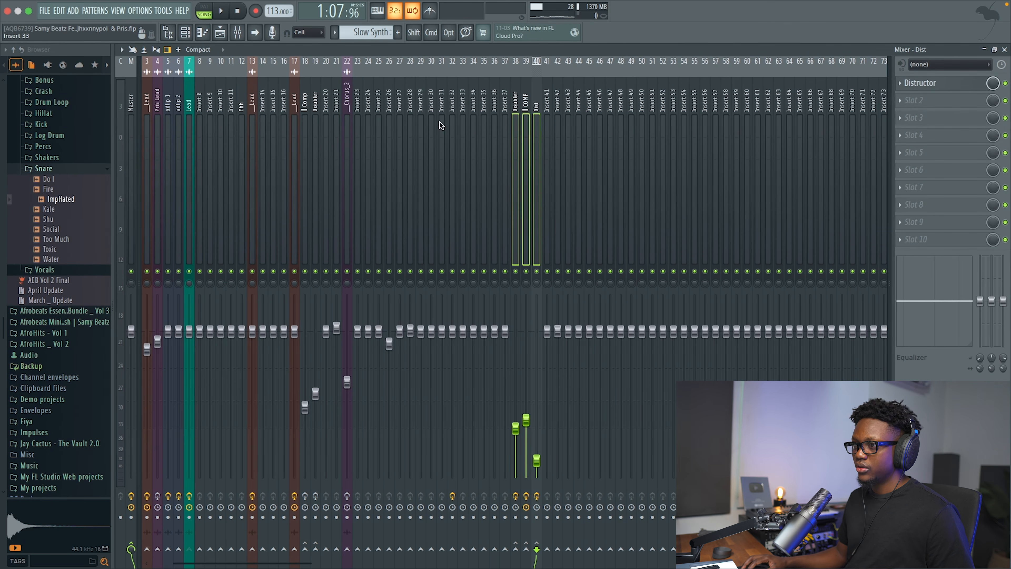
{"action": "right_click", "coordinate": [515, 93]}
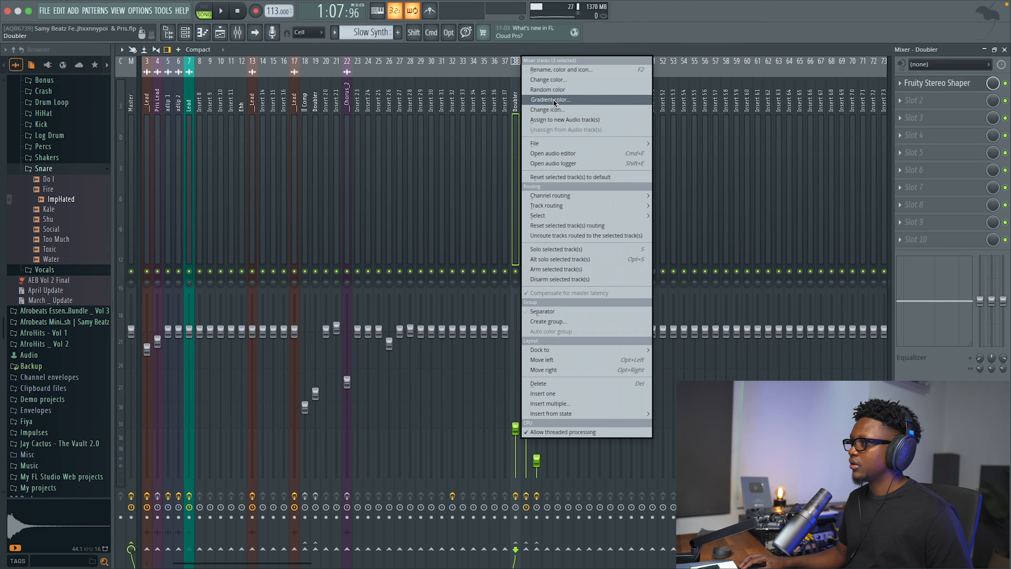
{"action": "left_click", "coordinate": [559, 82]}
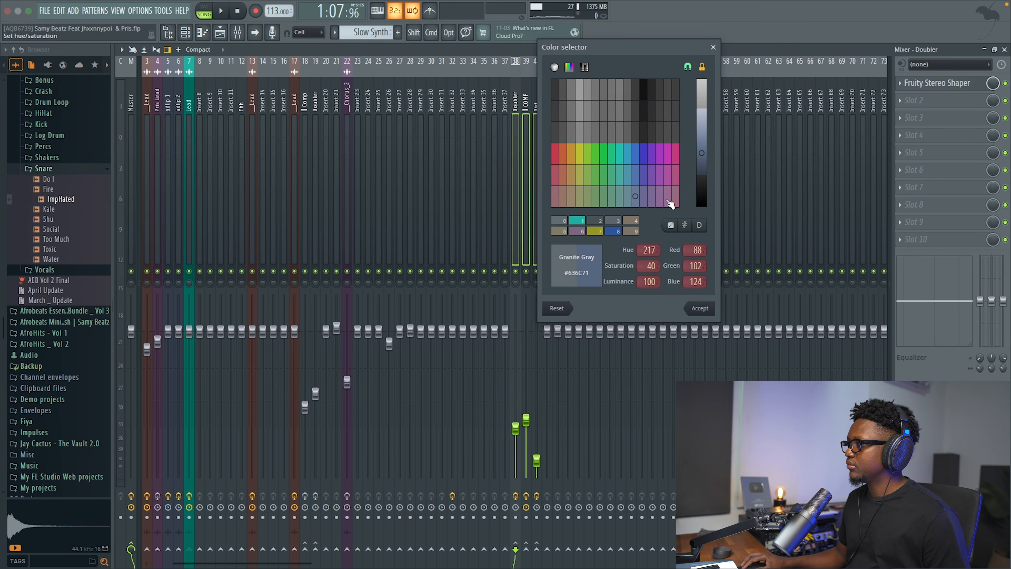
{"action": "left_click", "coordinate": [573, 201]}
{"action": "key", "text": "Return"}
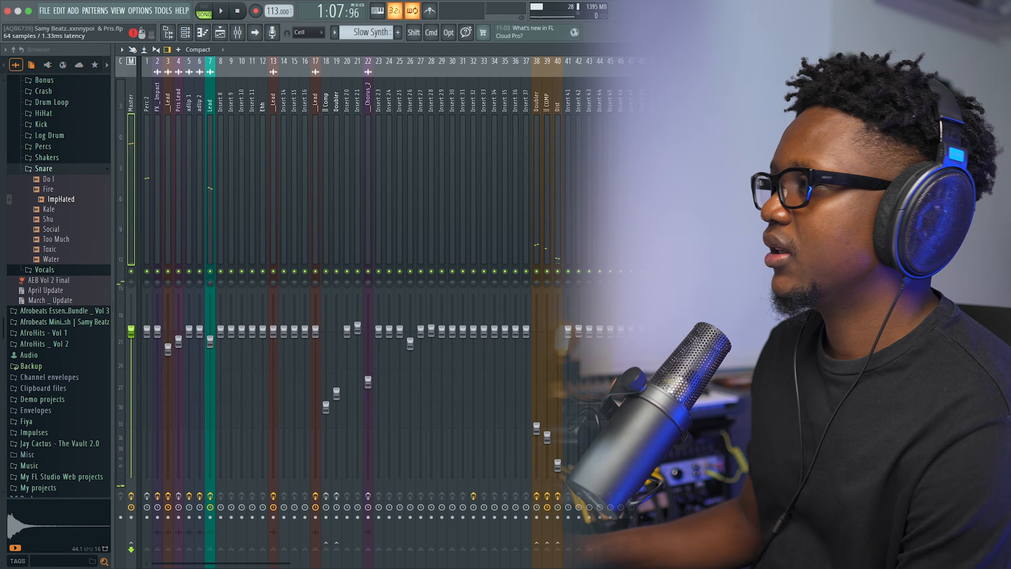
Step: Load bx_solo on the Master track, start playback and close the plugin window
{"action": "left_click", "coordinate": [948, 120]}
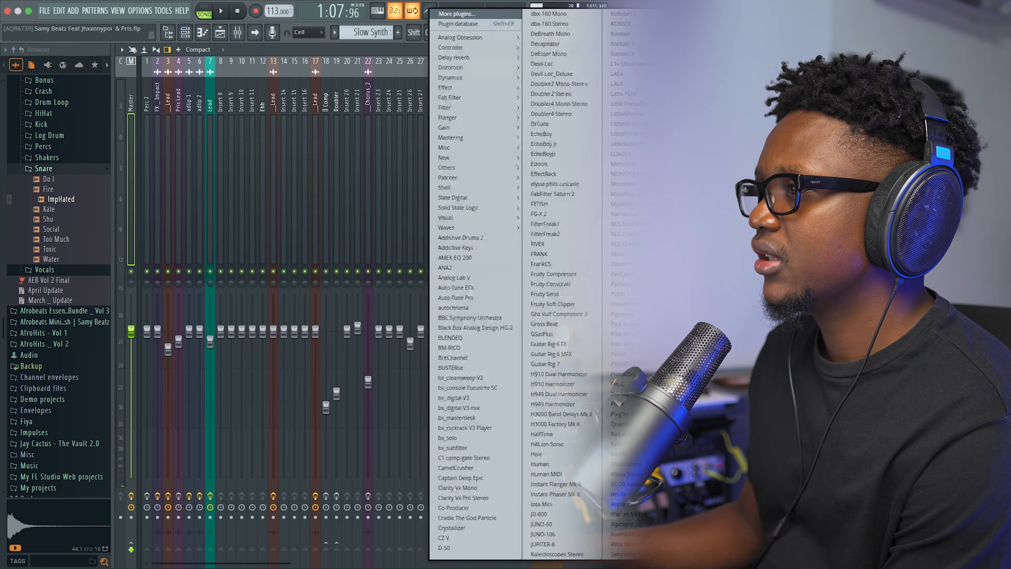
{"action": "left_click", "coordinate": [477, 436]}
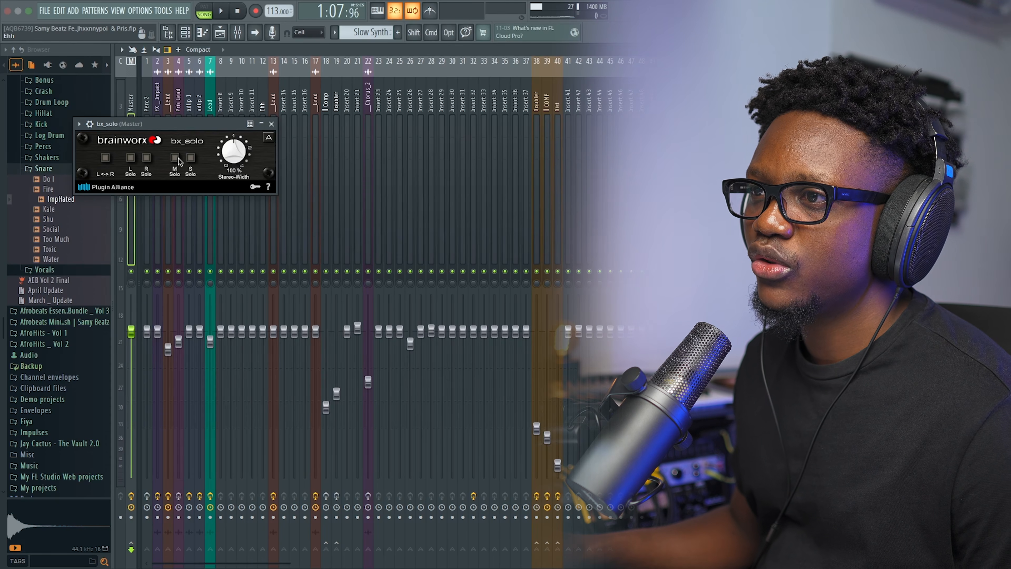
{"action": "key", "text": "space"}
{"action": "left_click", "coordinate": [272, 123]}
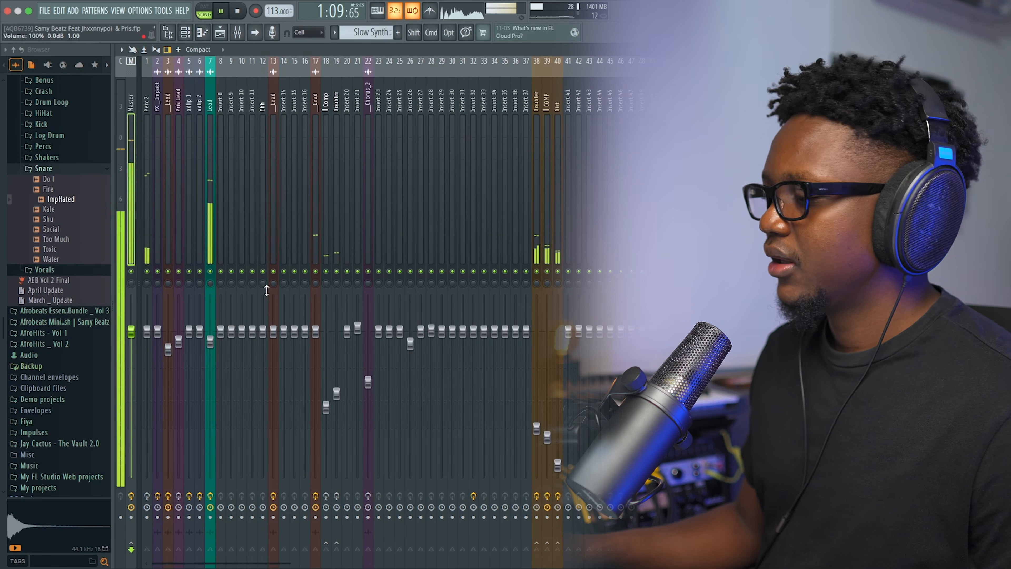
Step: Restart playback and lower the Lead insert's volume fader to -4.0 dB
{"action": "key", "text": "space"}
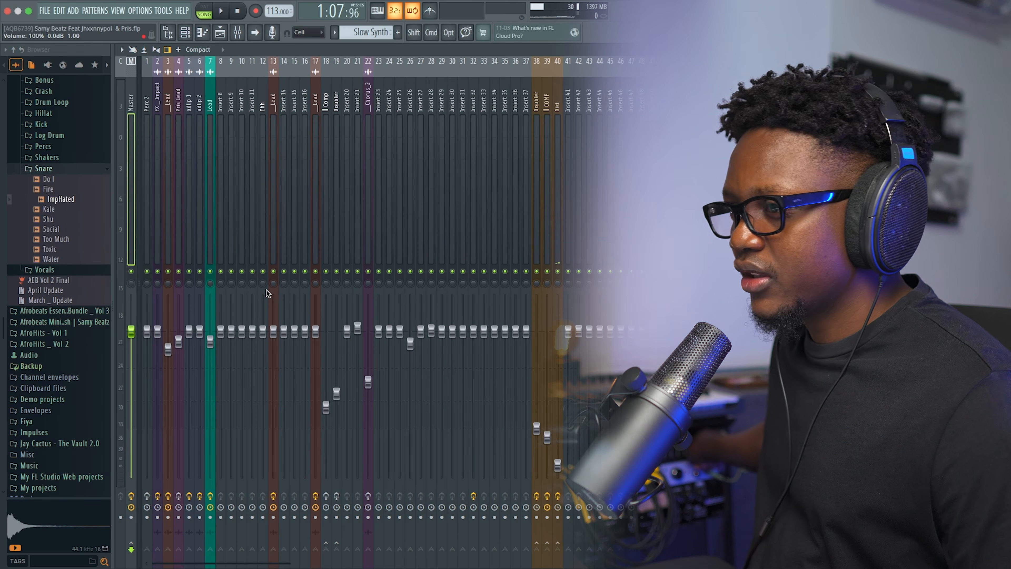
{"action": "key", "text": "space"}
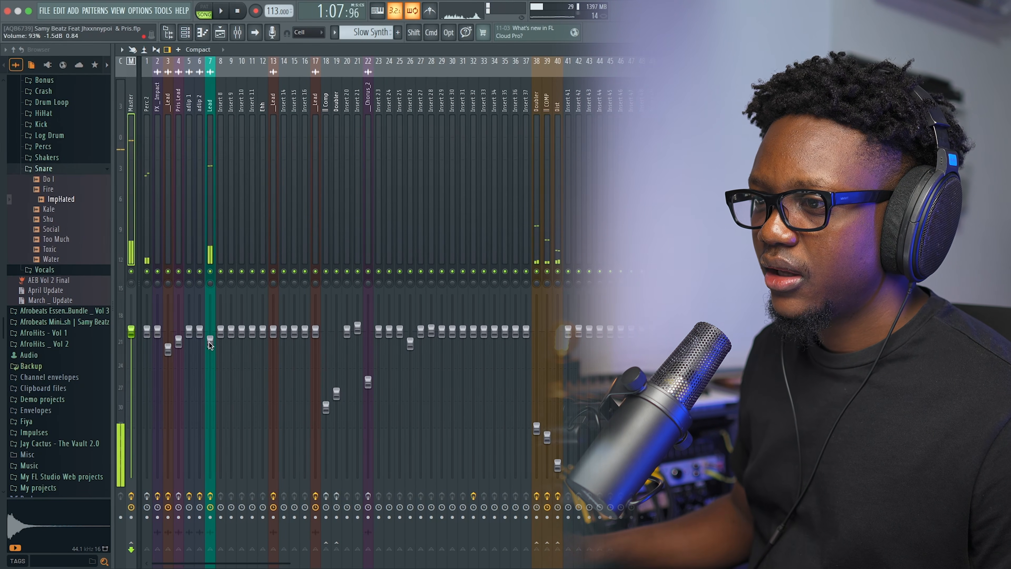
{"action": "mouse_move", "coordinate": [210, 342]}
{"action": "left_mouse_down"}
{"action": "mouse_move", "coordinate": [210, 448]}
{"action": "mouse_move", "coordinate": [210, 351]}
{"action": "left_mouse_up"}
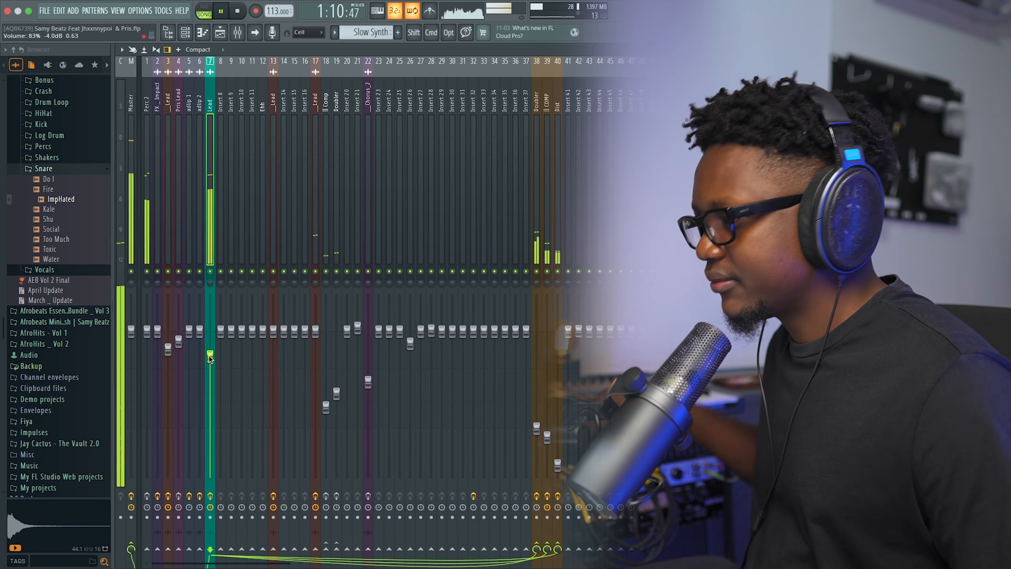
Step: Lower the volume faders of the Doubler, || COMP and Dist sends slightly together while listening to the mix
{"action": "left_click", "coordinate": [536, 245]}
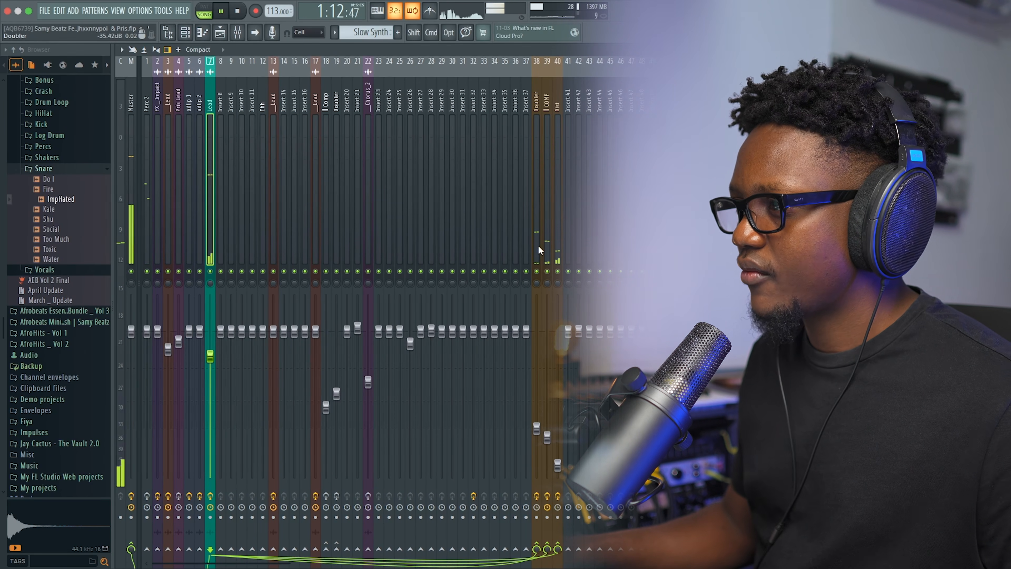
{"action": "left_click", "coordinate": [546, 247], "text": "ctrl"}
{"action": "left_click", "coordinate": [557, 244], "text": "ctrl"}
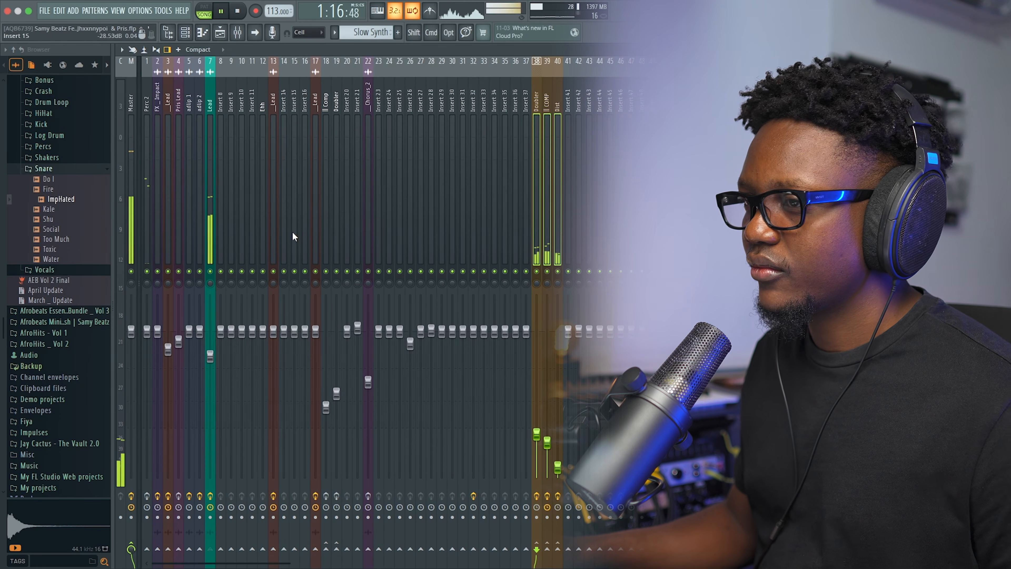
{"action": "left_click", "coordinate": [209, 198]}
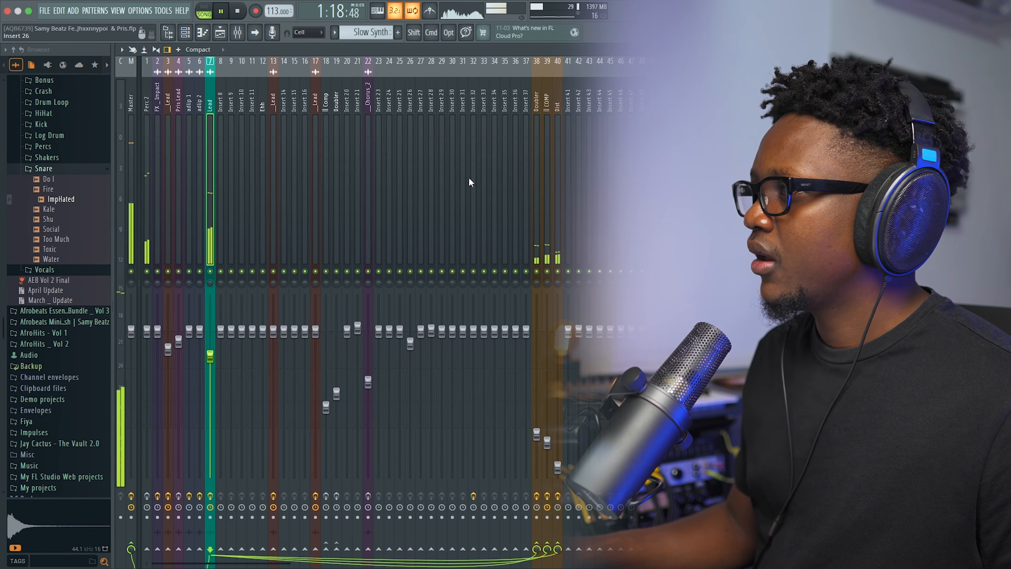
{"action": "key", "text": "space"}
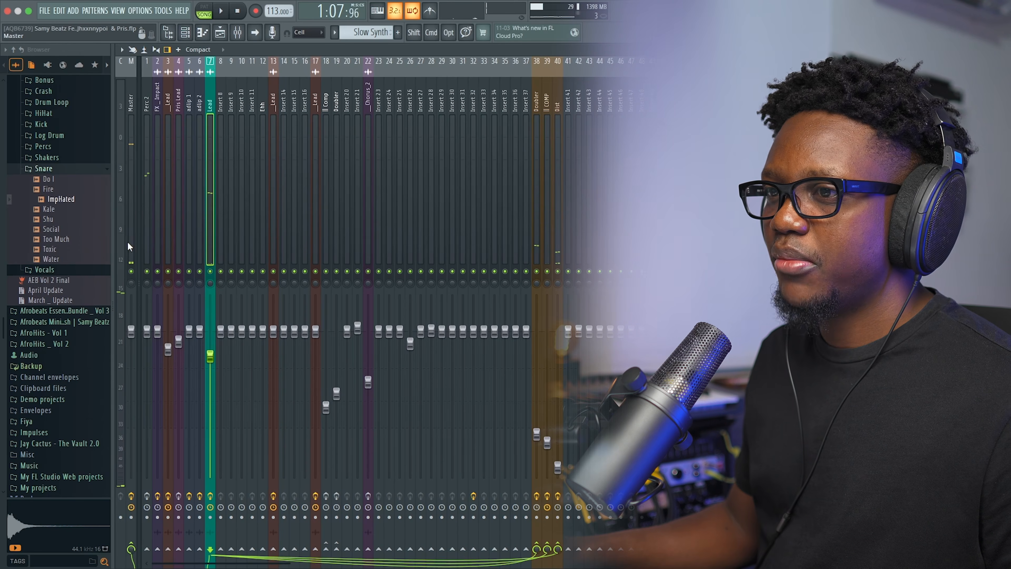
Step: Select the Master track, play the song and look over the verse vocal clips around Track 30 in the playlist
{"action": "left_click", "coordinate": [128, 246]}
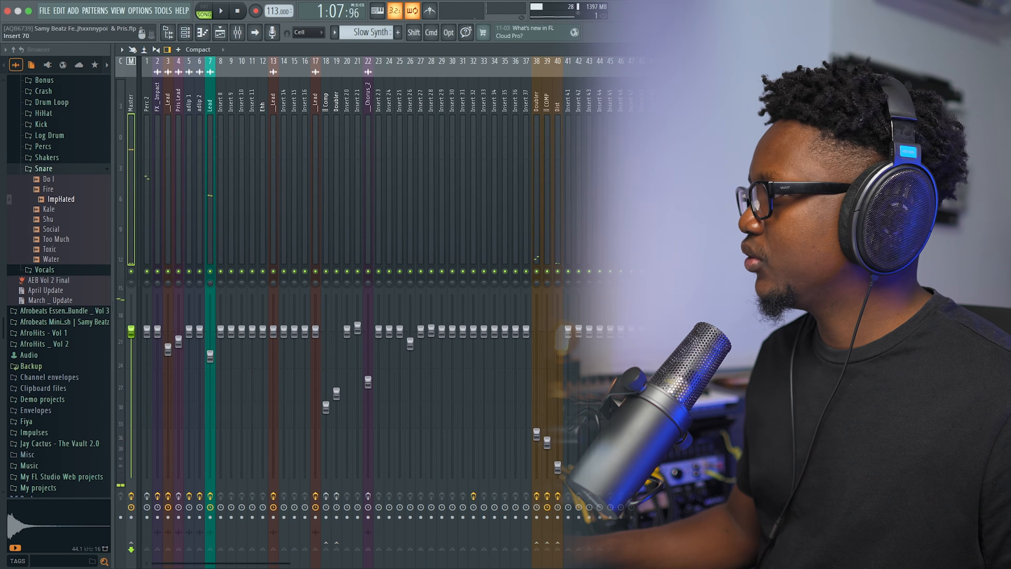
{"action": "key", "text": "space"}
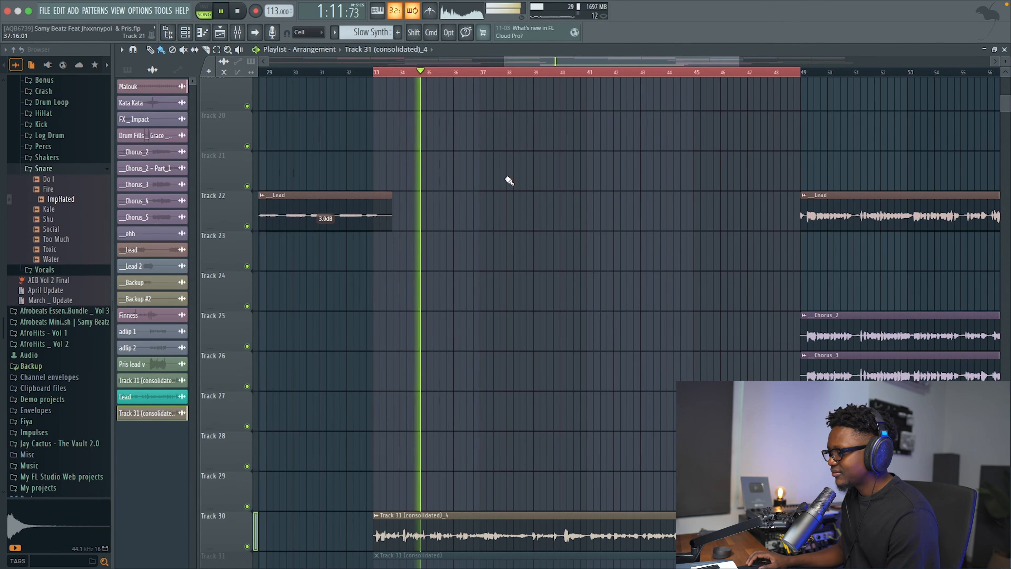
{"action": "scroll", "coordinate": [509, 181], "scroll_direction": "down", "scroll_amount": 4}
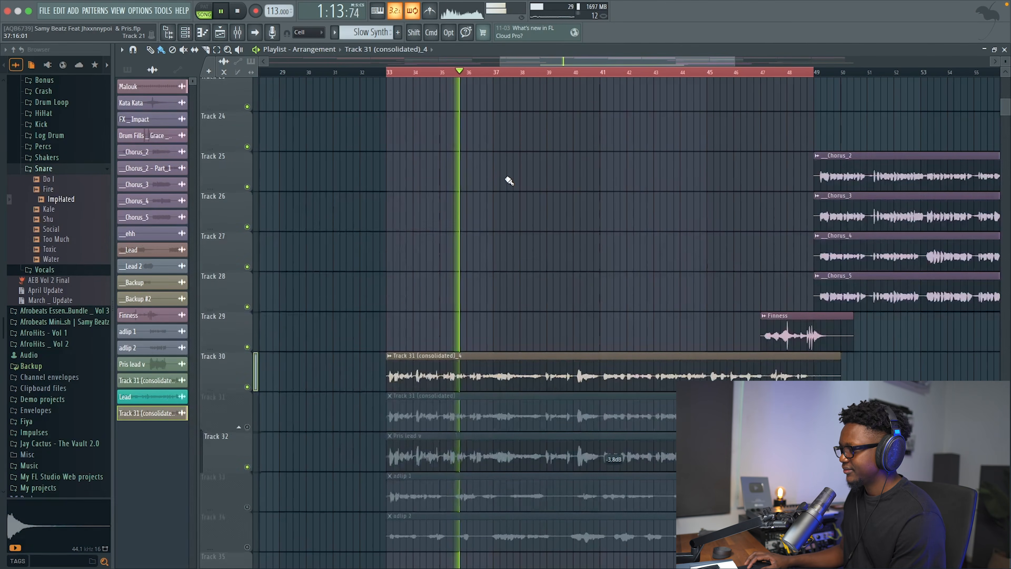